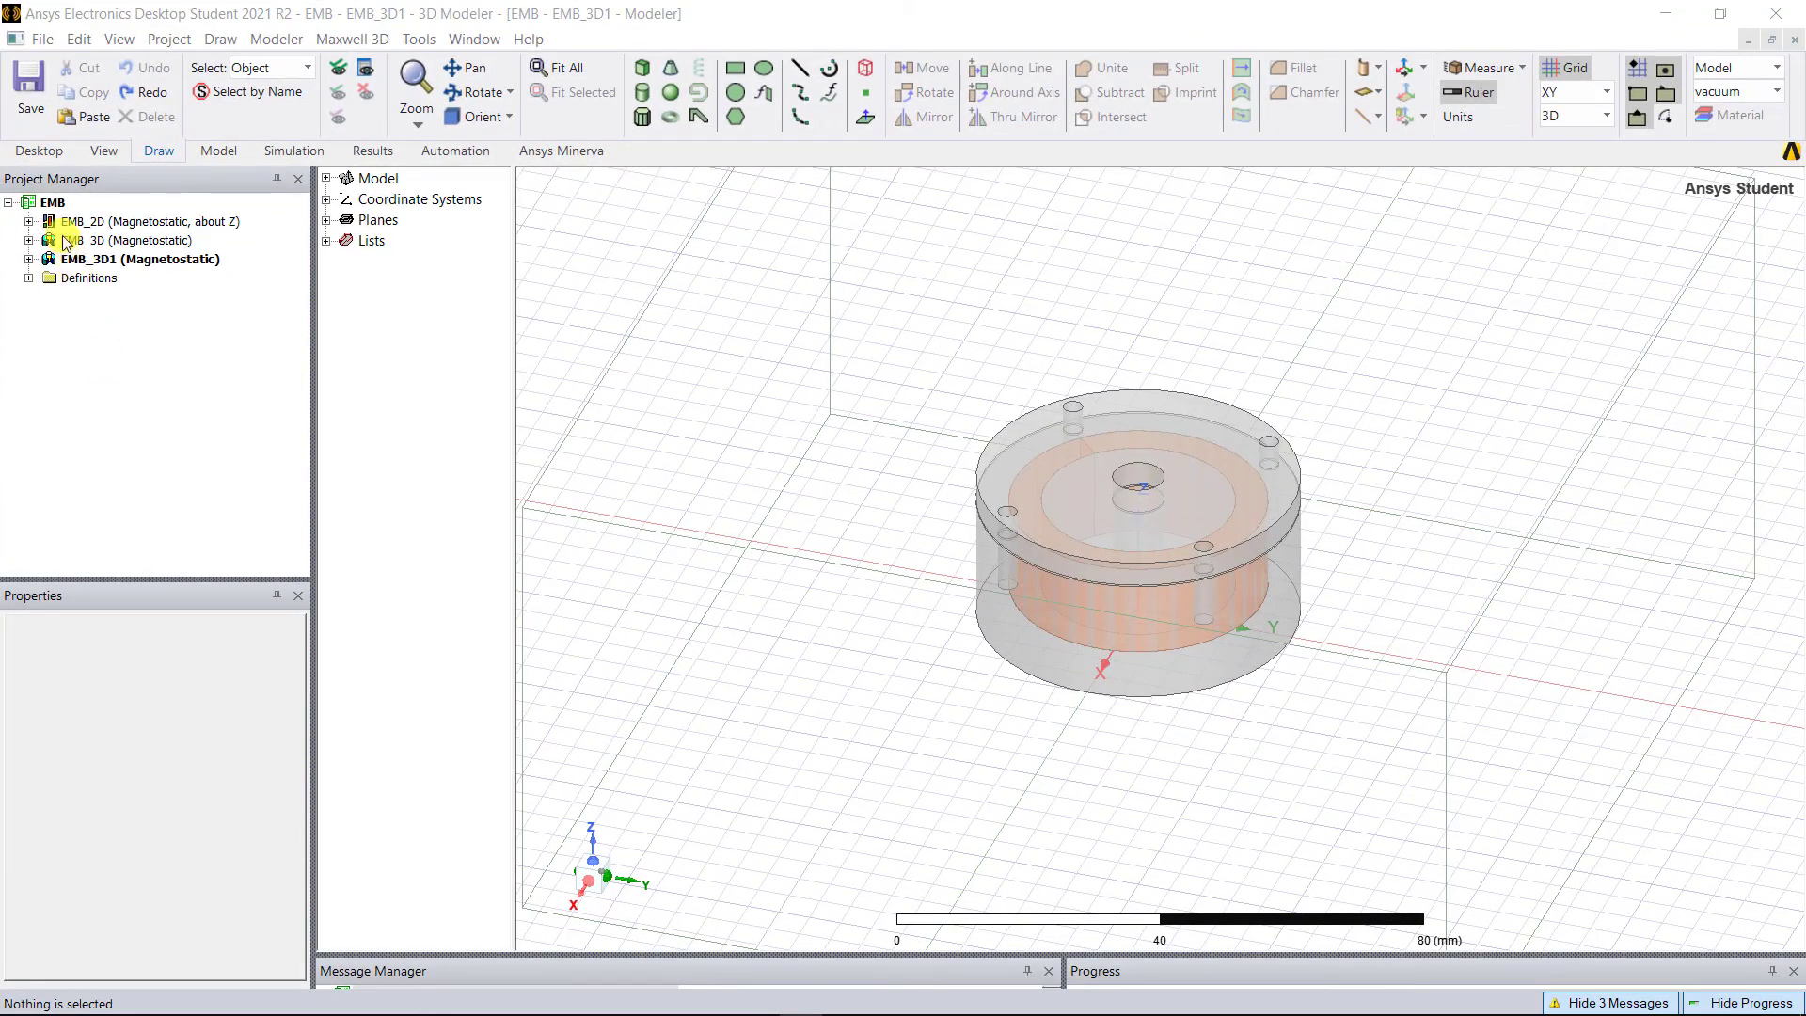
Change the EMB_3D1 design's solution type from Magnetostatic to Eddy Current and expand its tree
click(53, 203)
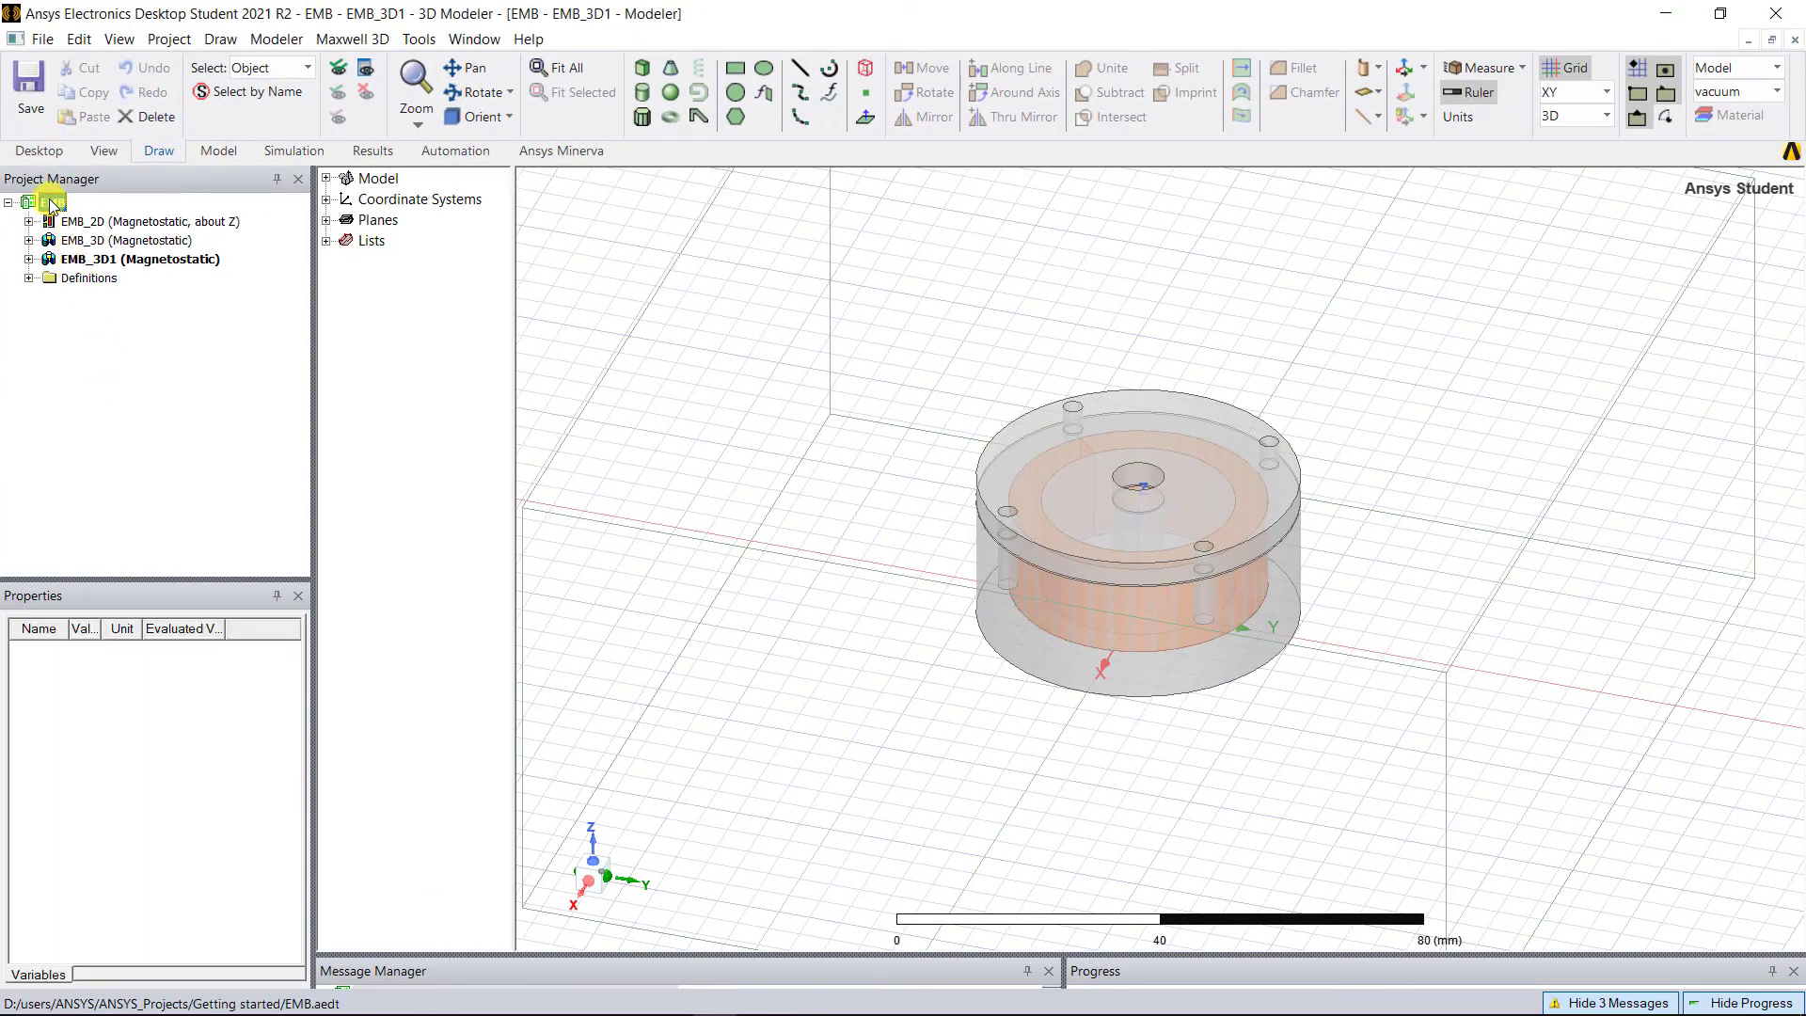
click(126, 261)
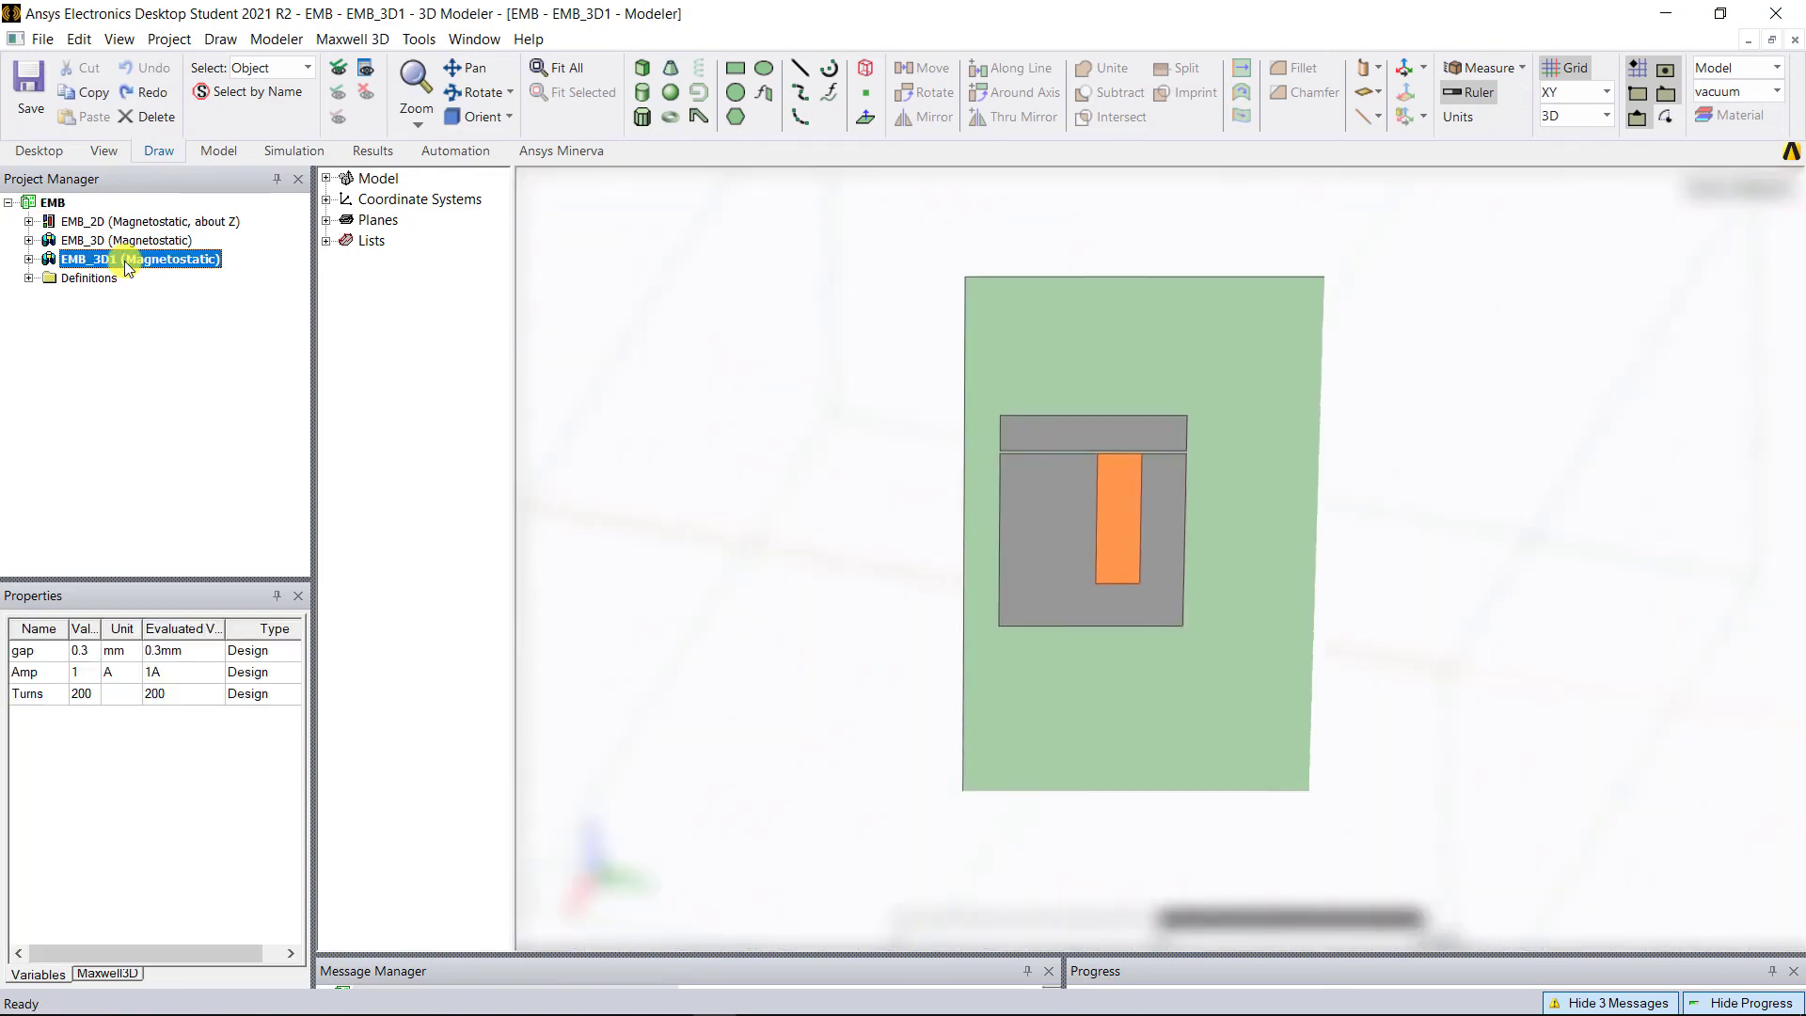
click(101, 223)
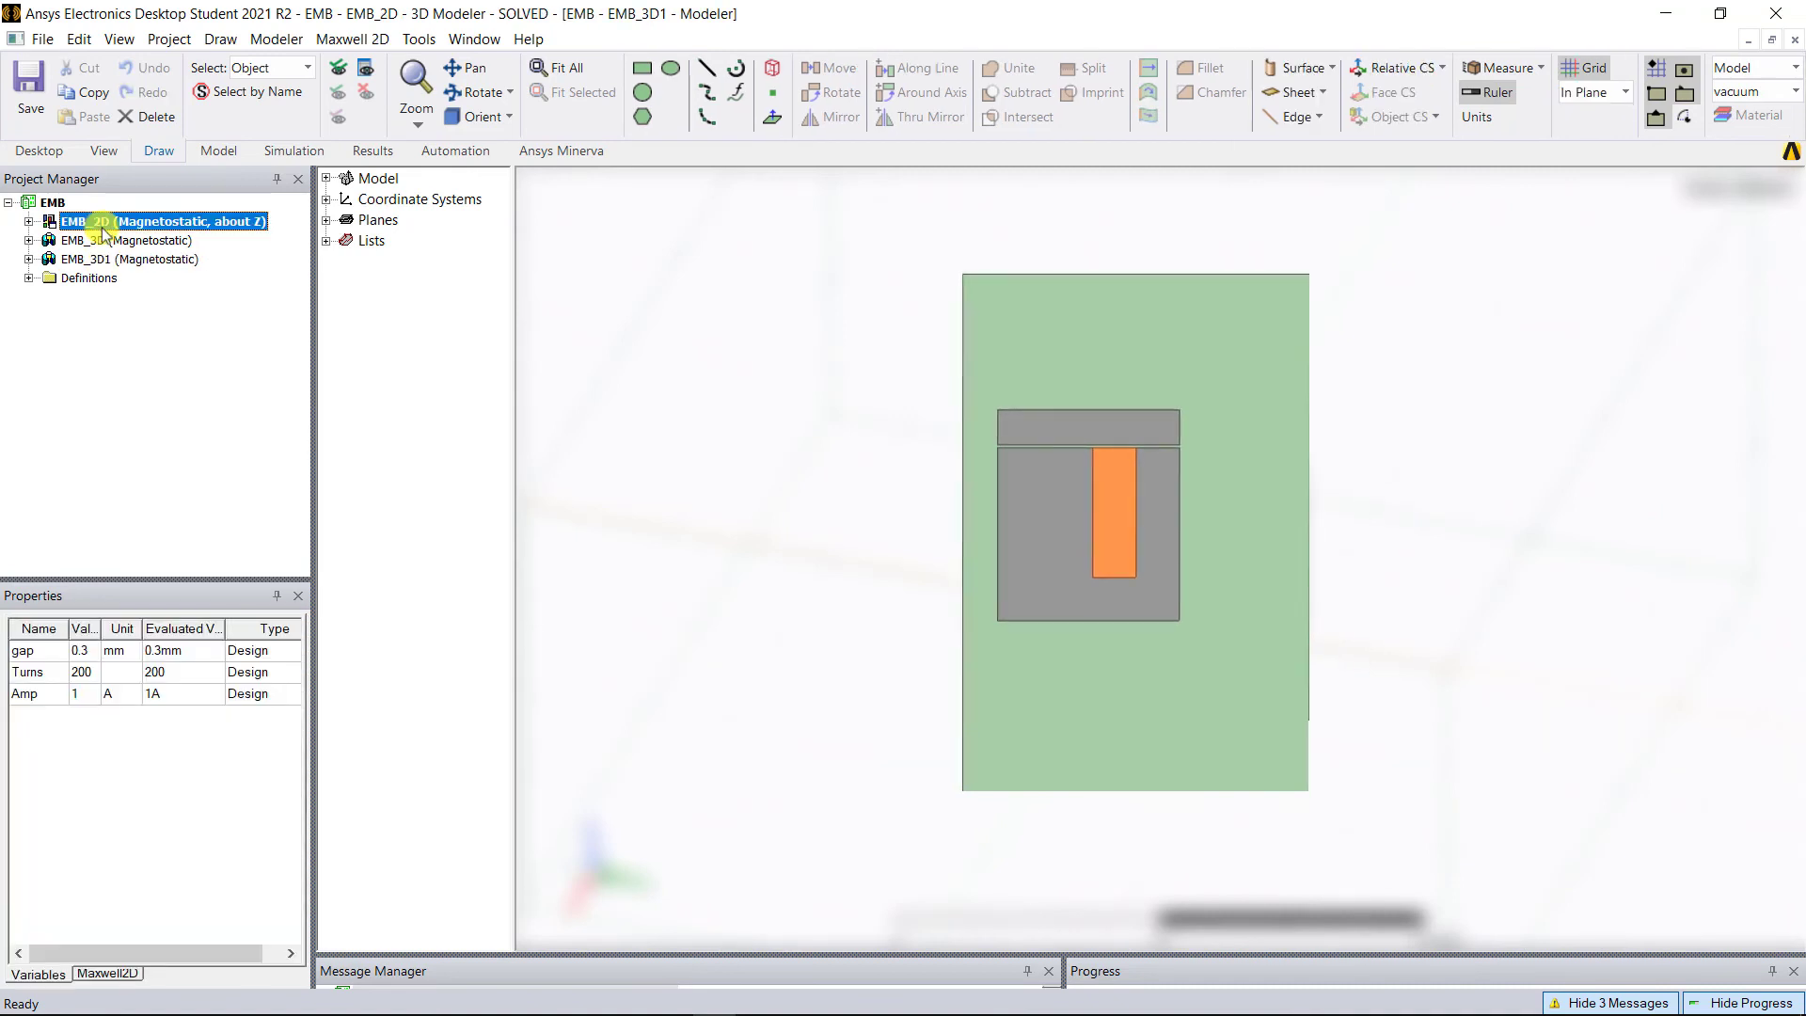
right_click(123, 264)
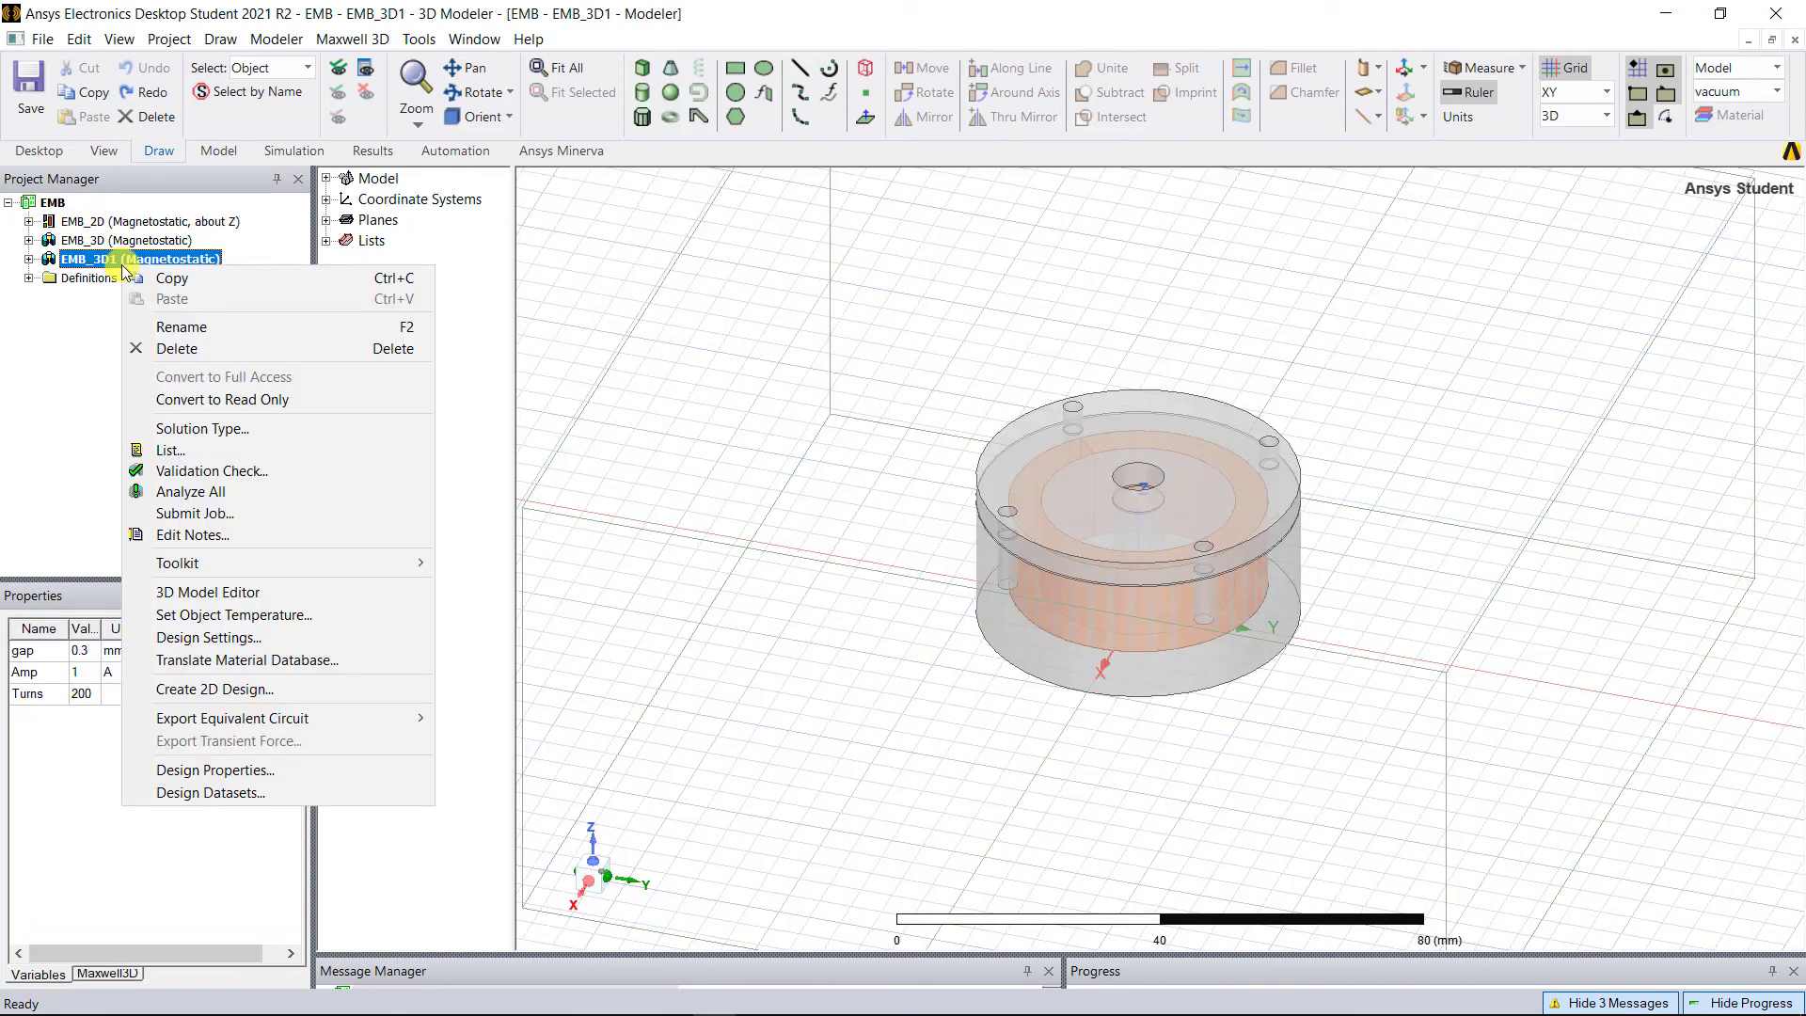
click(202, 429)
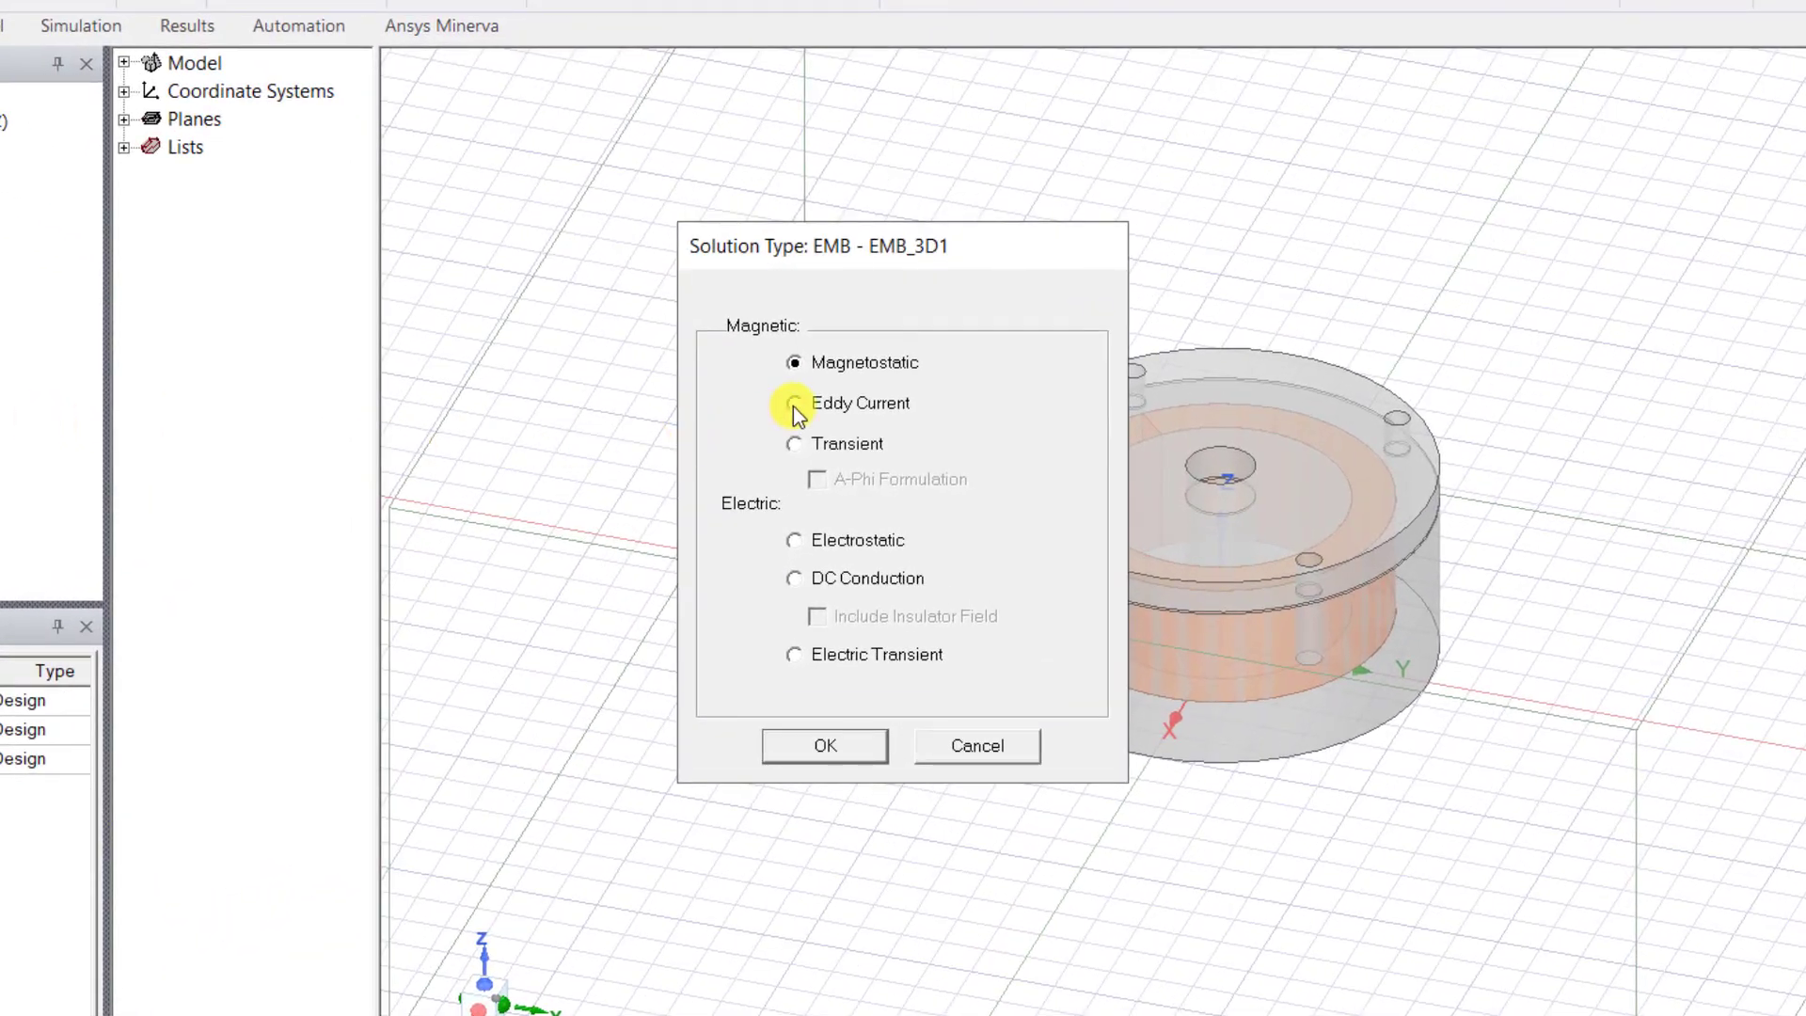
click(794, 403)
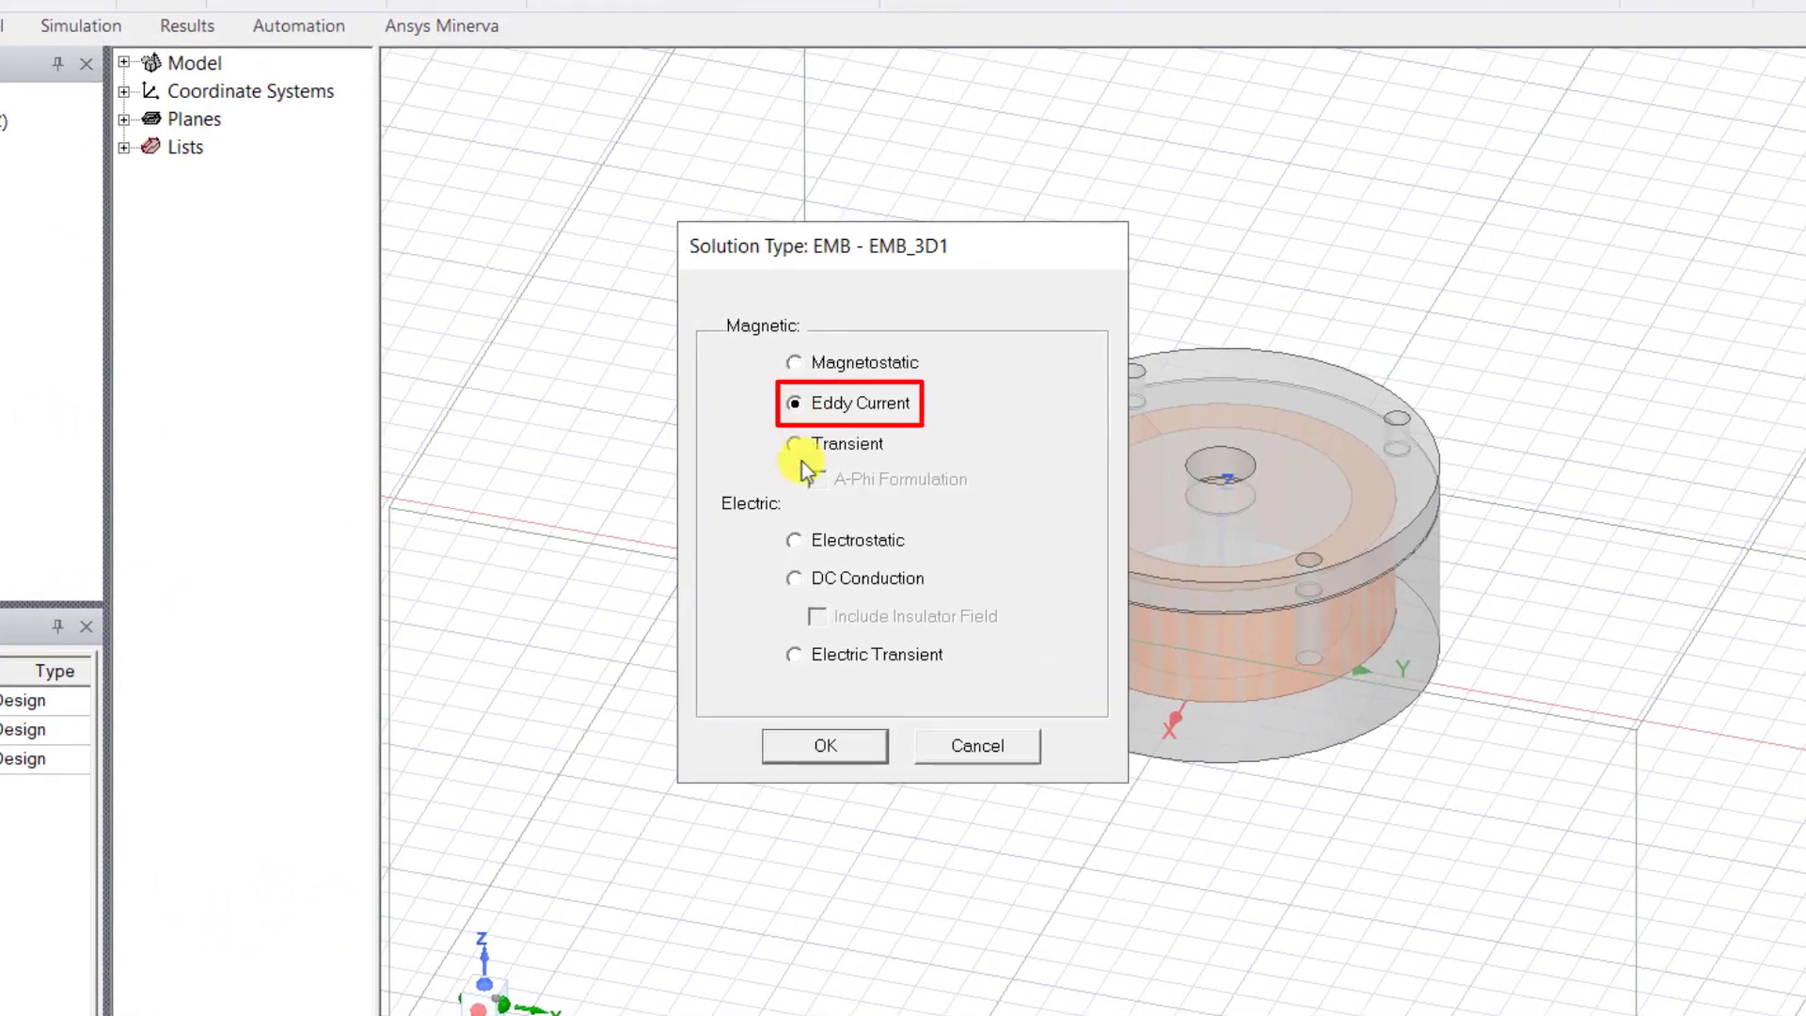
click(831, 743)
click(30, 259)
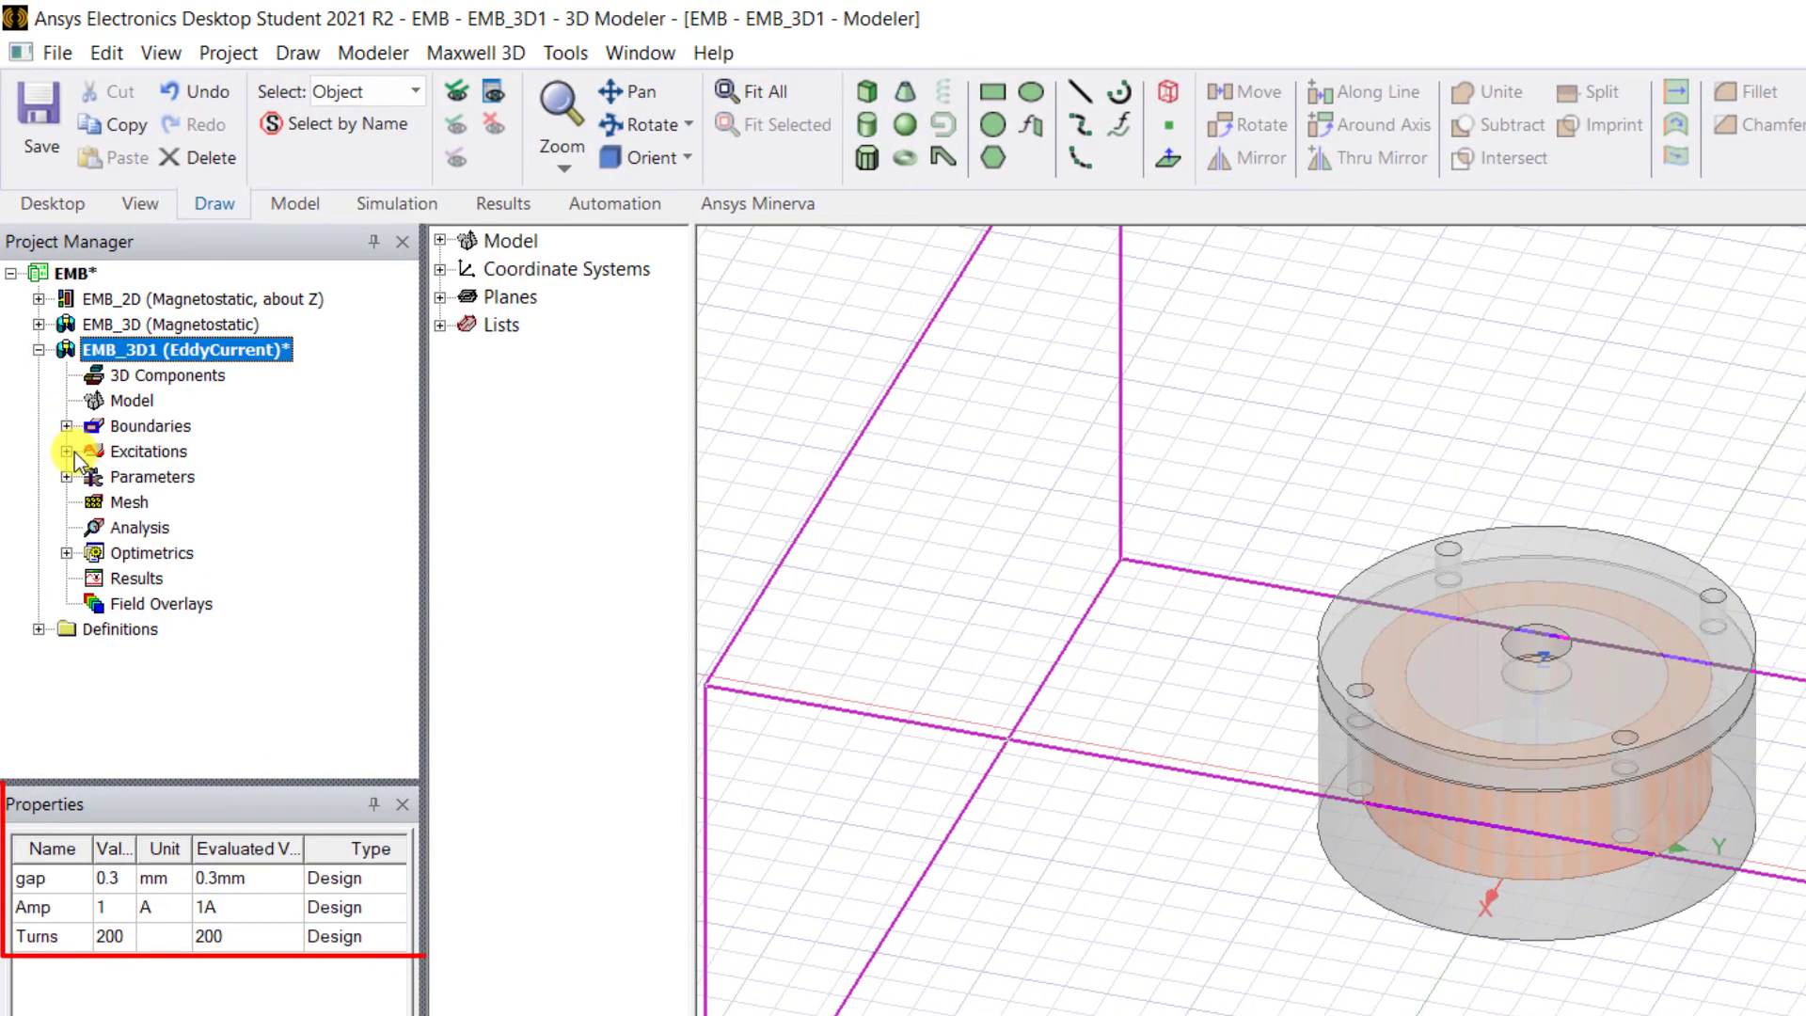
Set the Amp variable on Current1 to 5 A, keeping Turns at 200
click(49, 334)
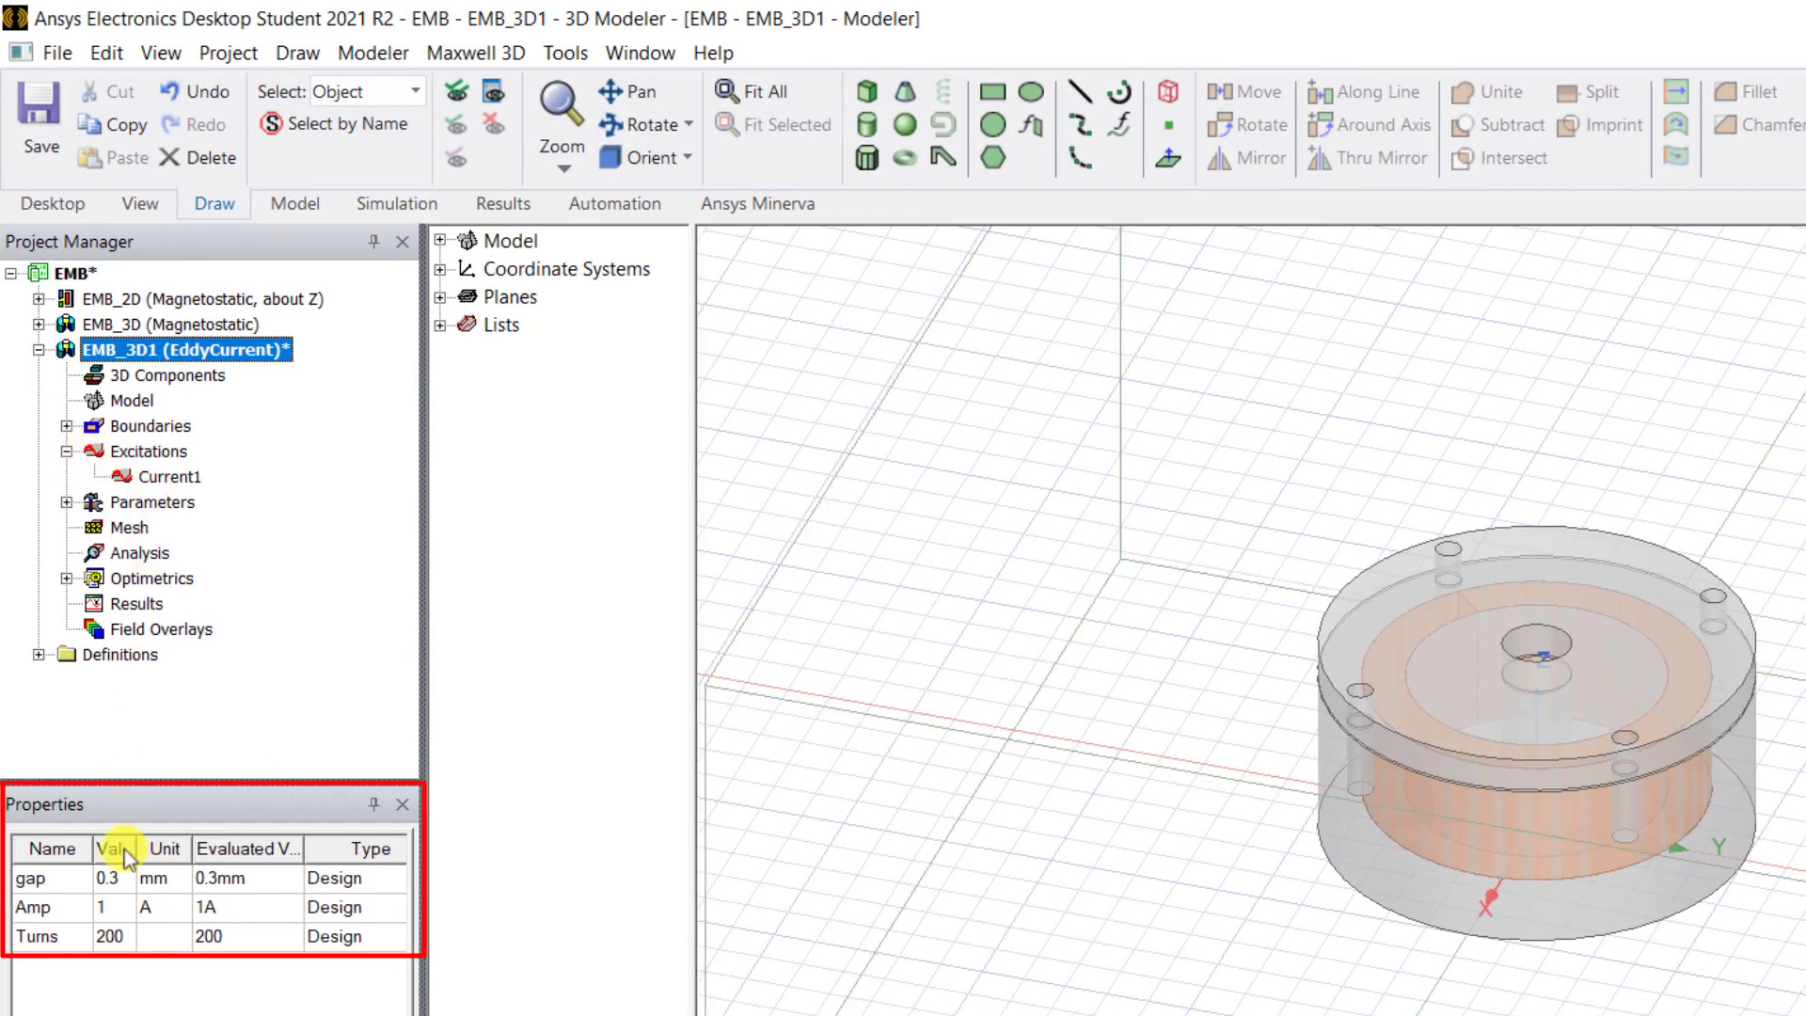
double_click(119, 911)
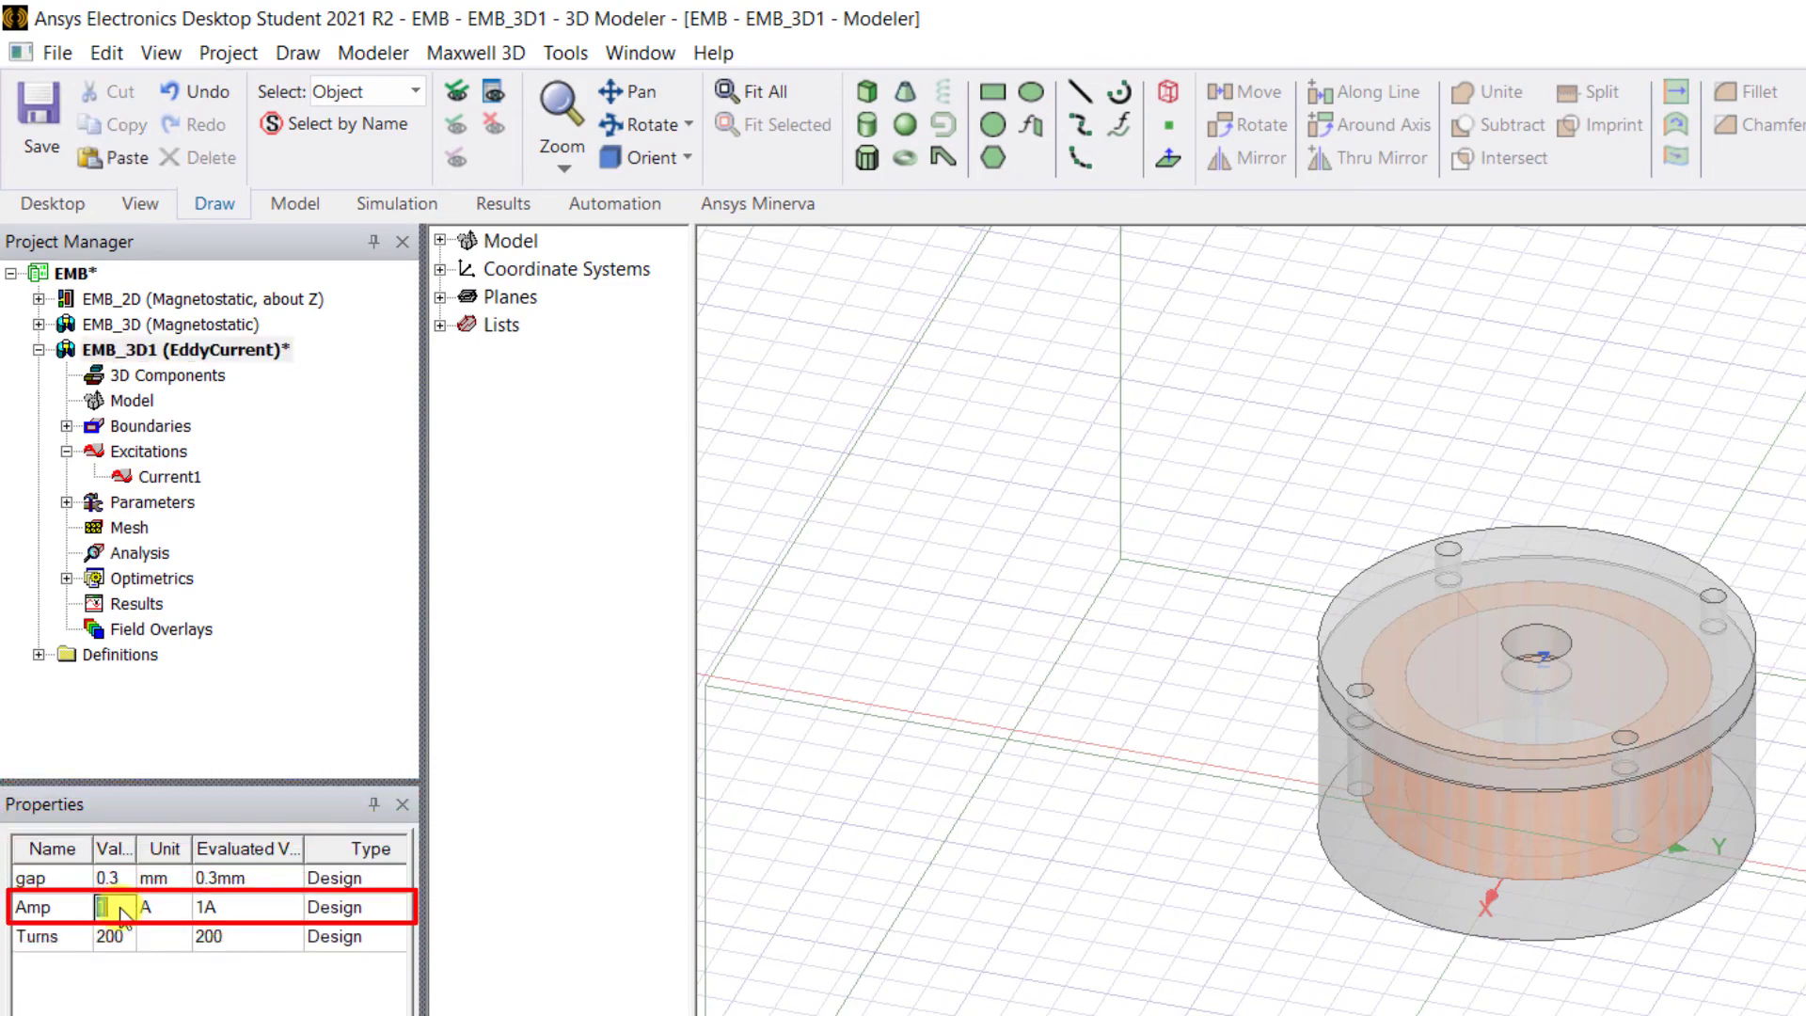
text(5)
key(Tab)
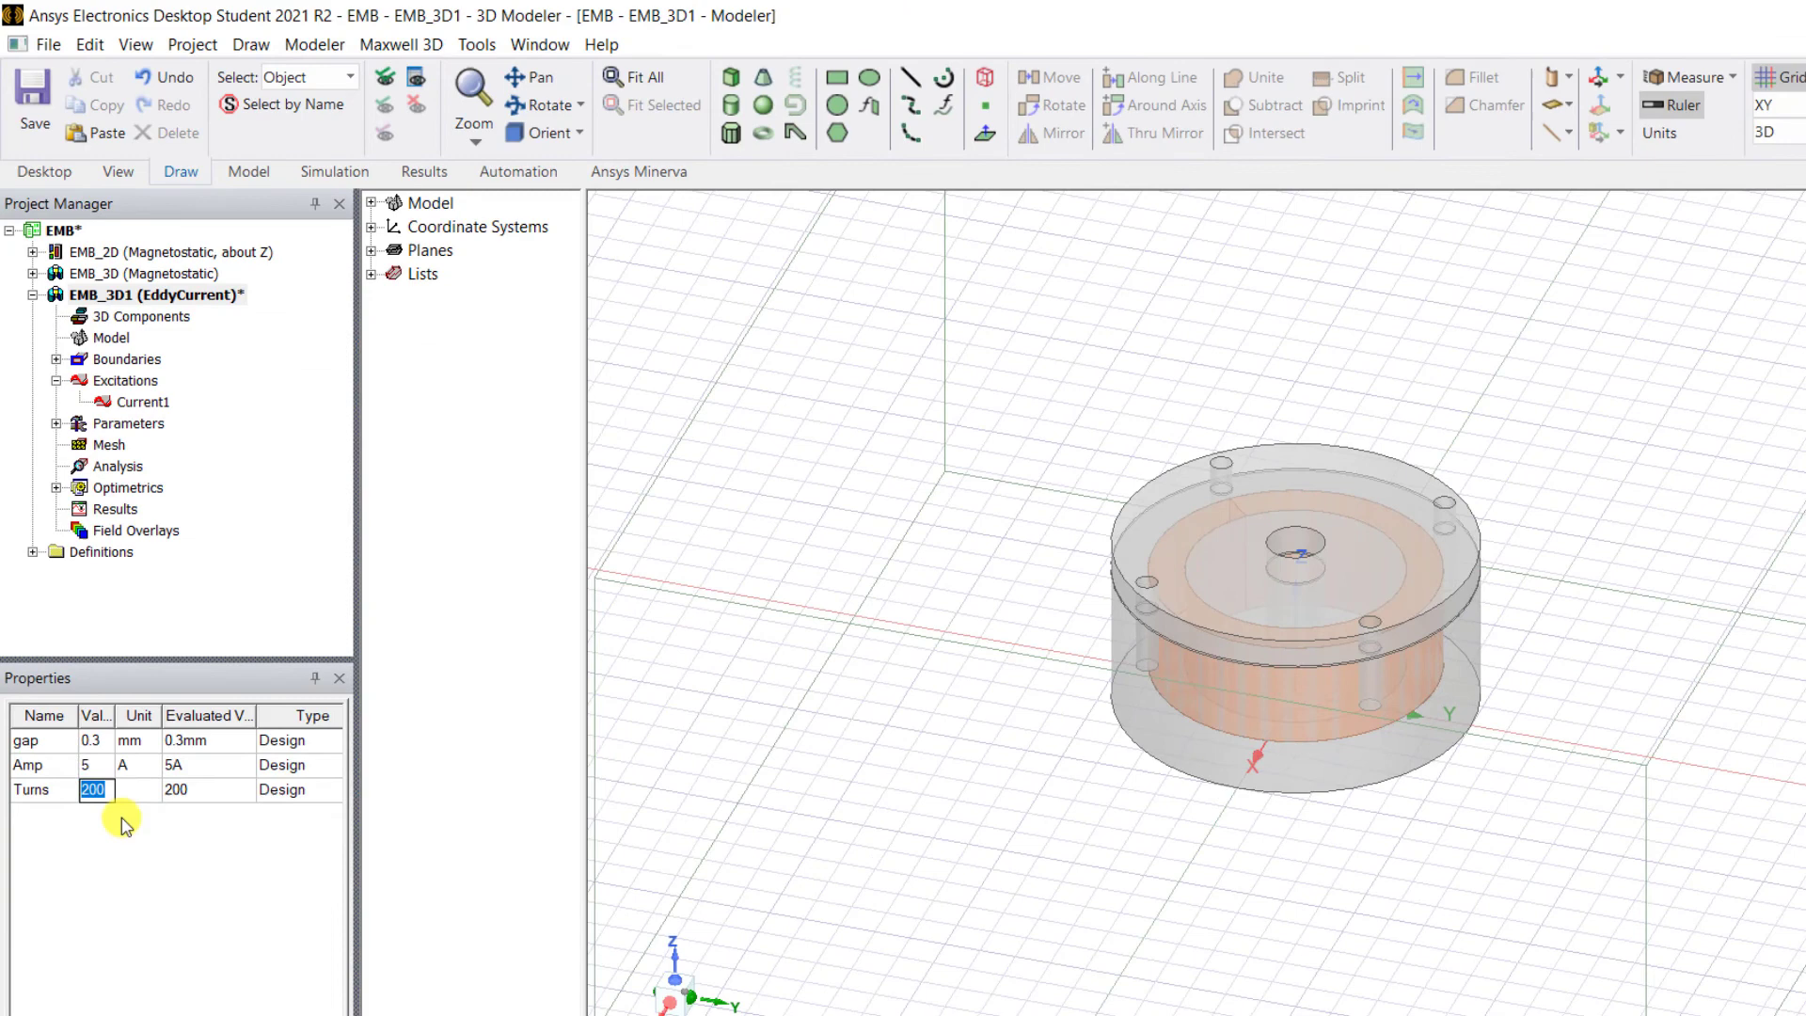
click(125, 823)
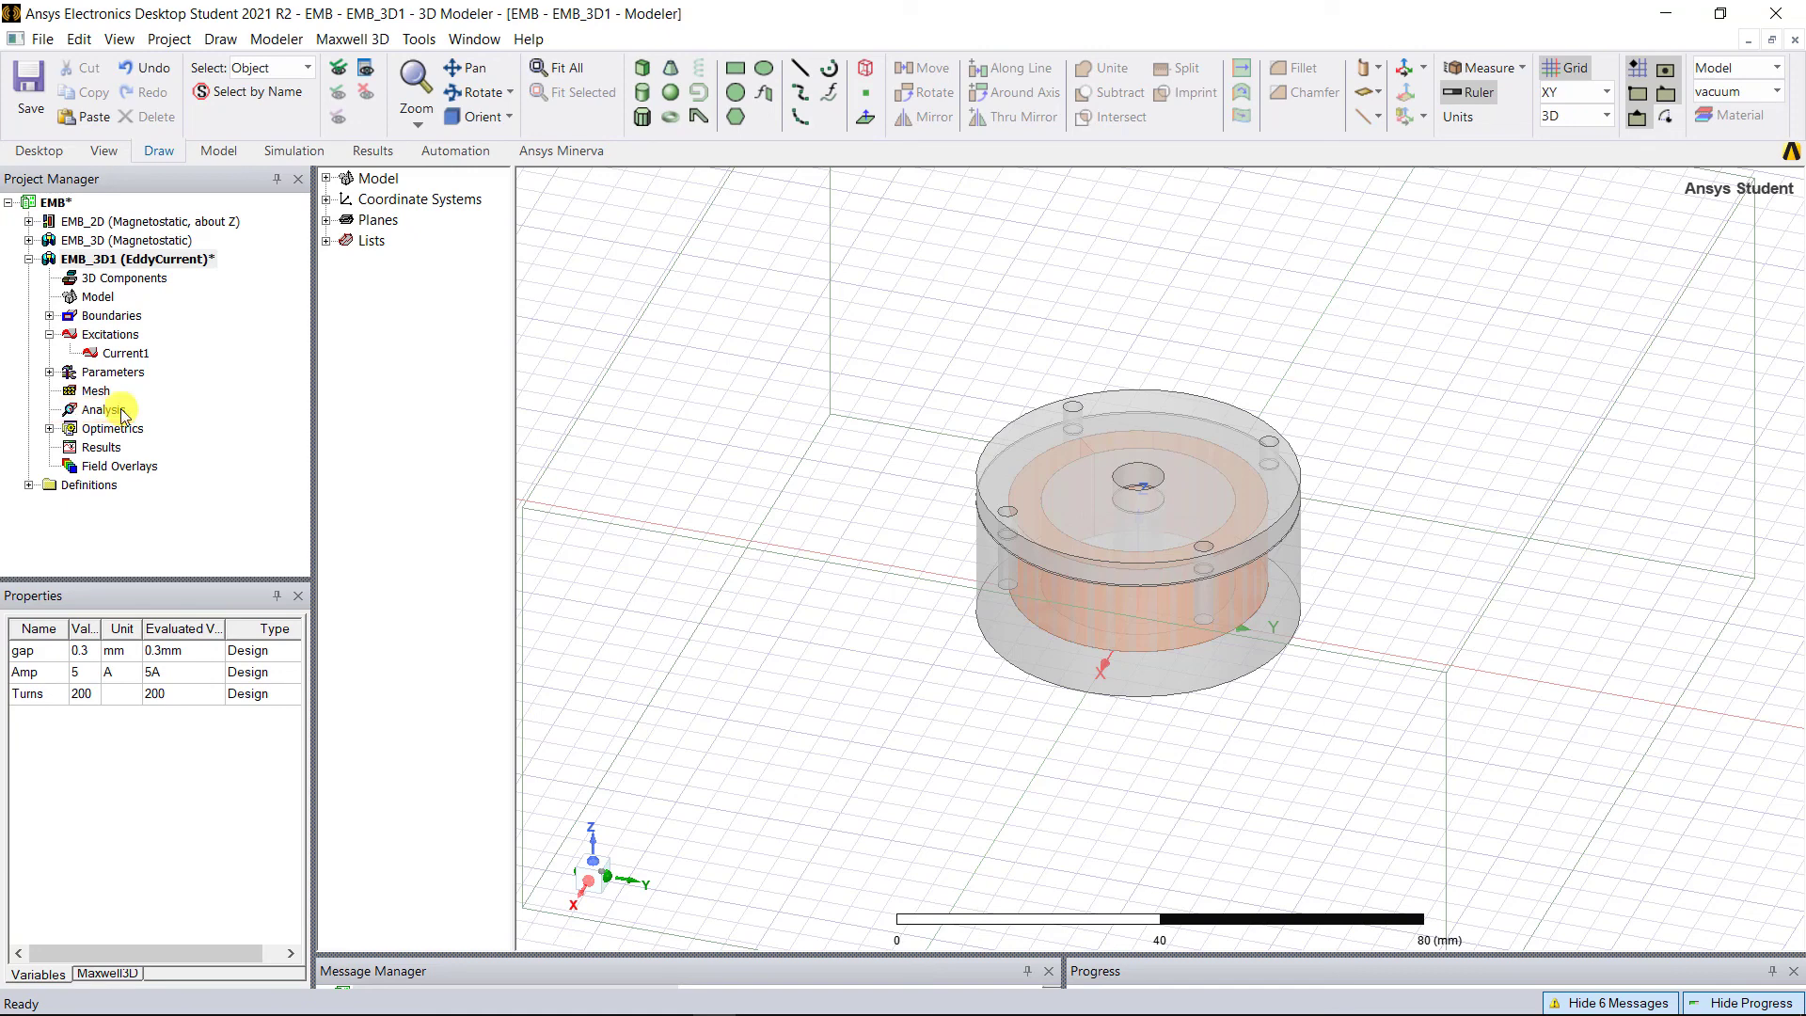
Uncheck eddy effect for Coil in Set Eddy Effects, leaving Core and Brake_Plate enabled
right_click(112, 338)
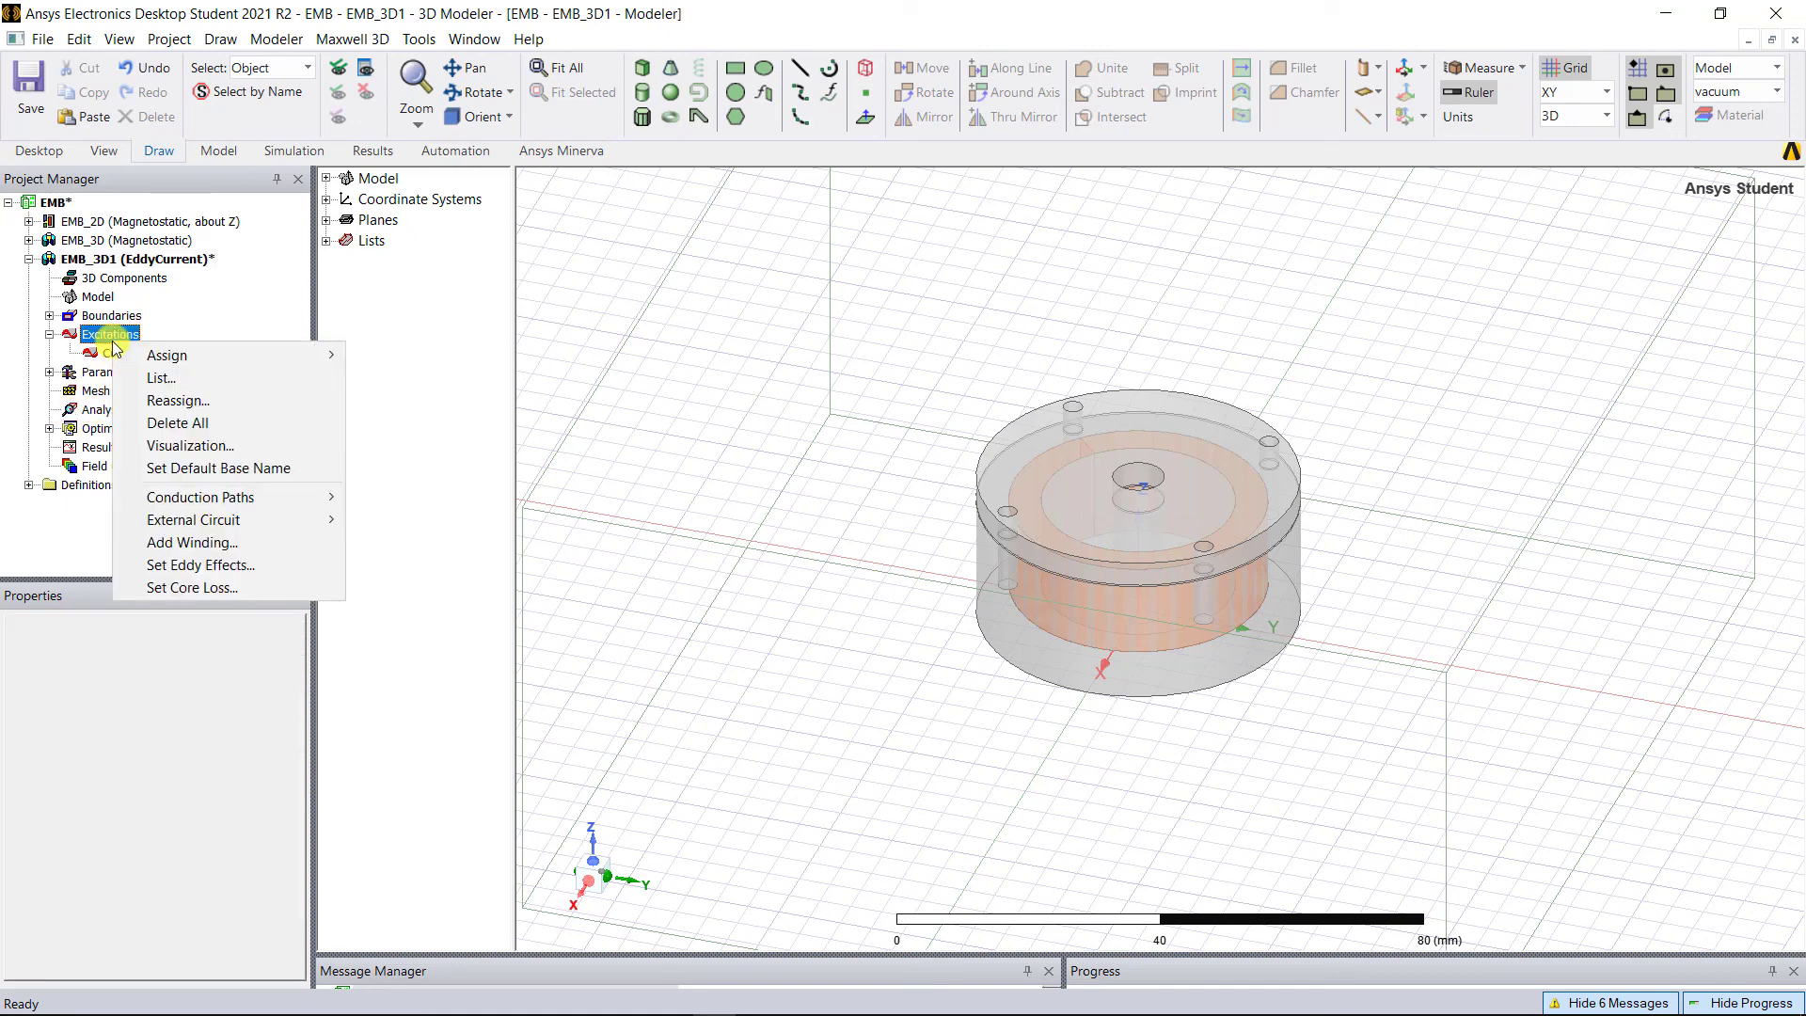
click(198, 565)
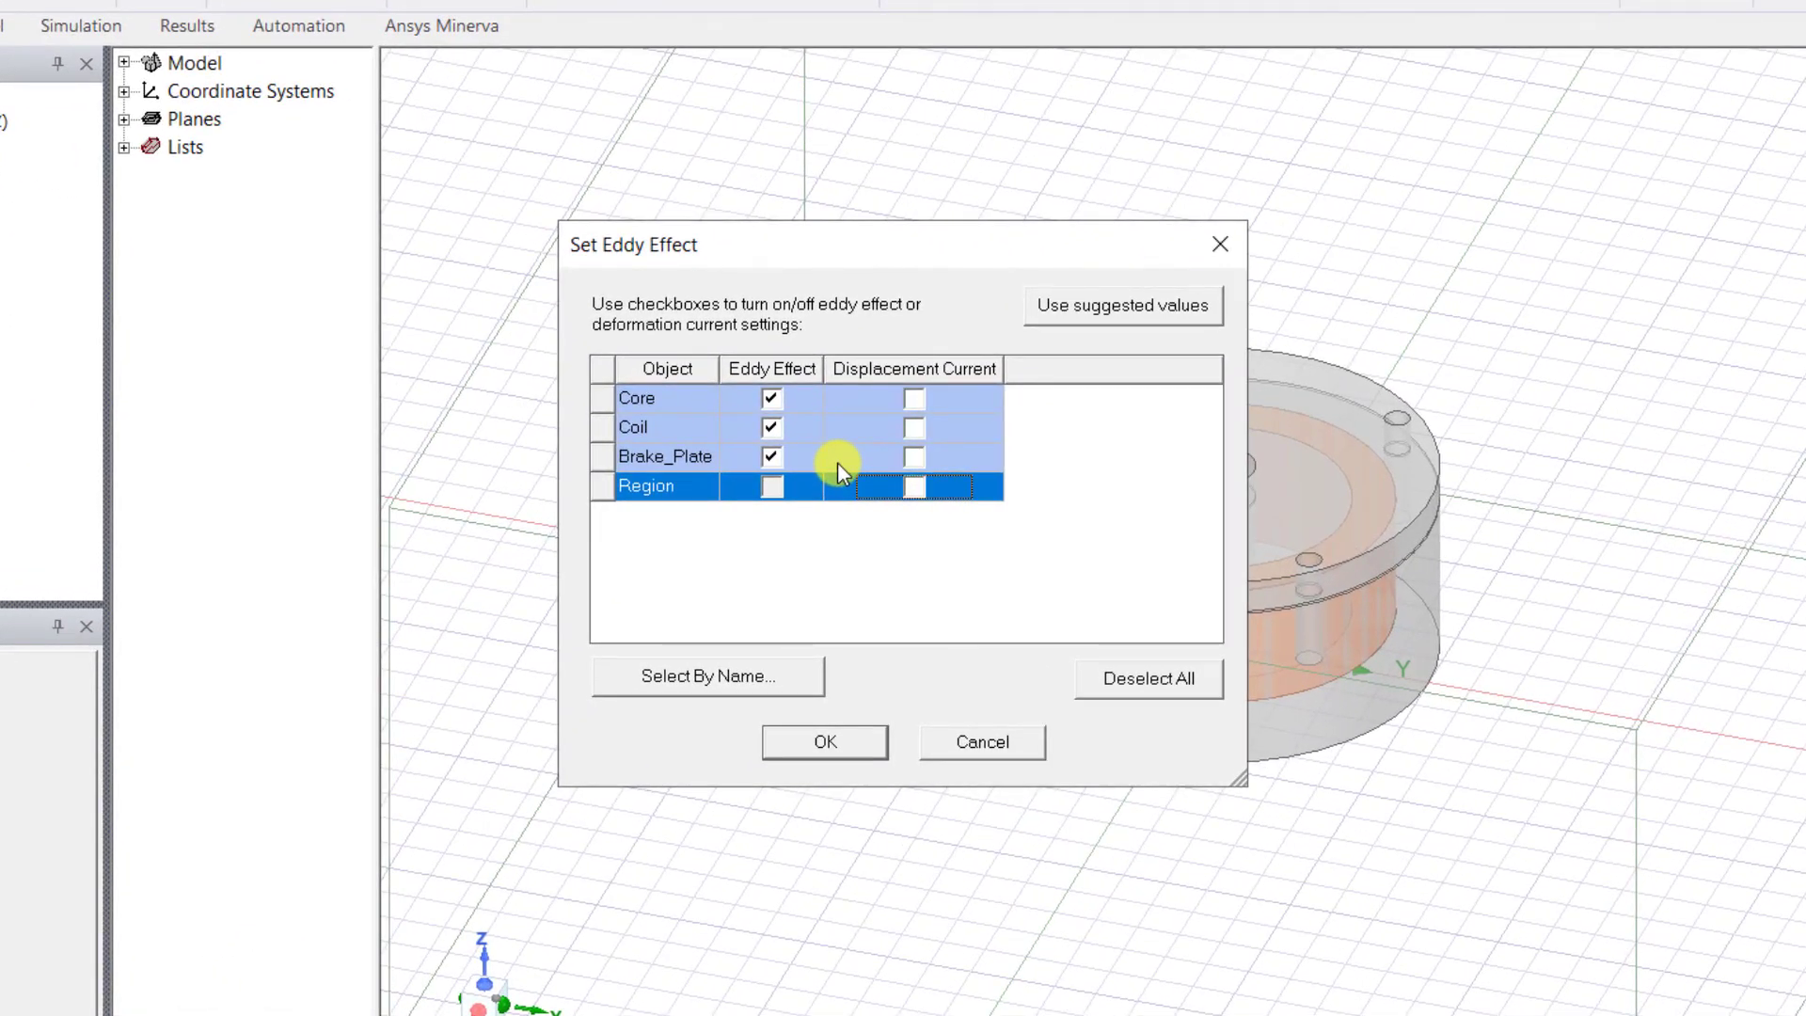
click(777, 429)
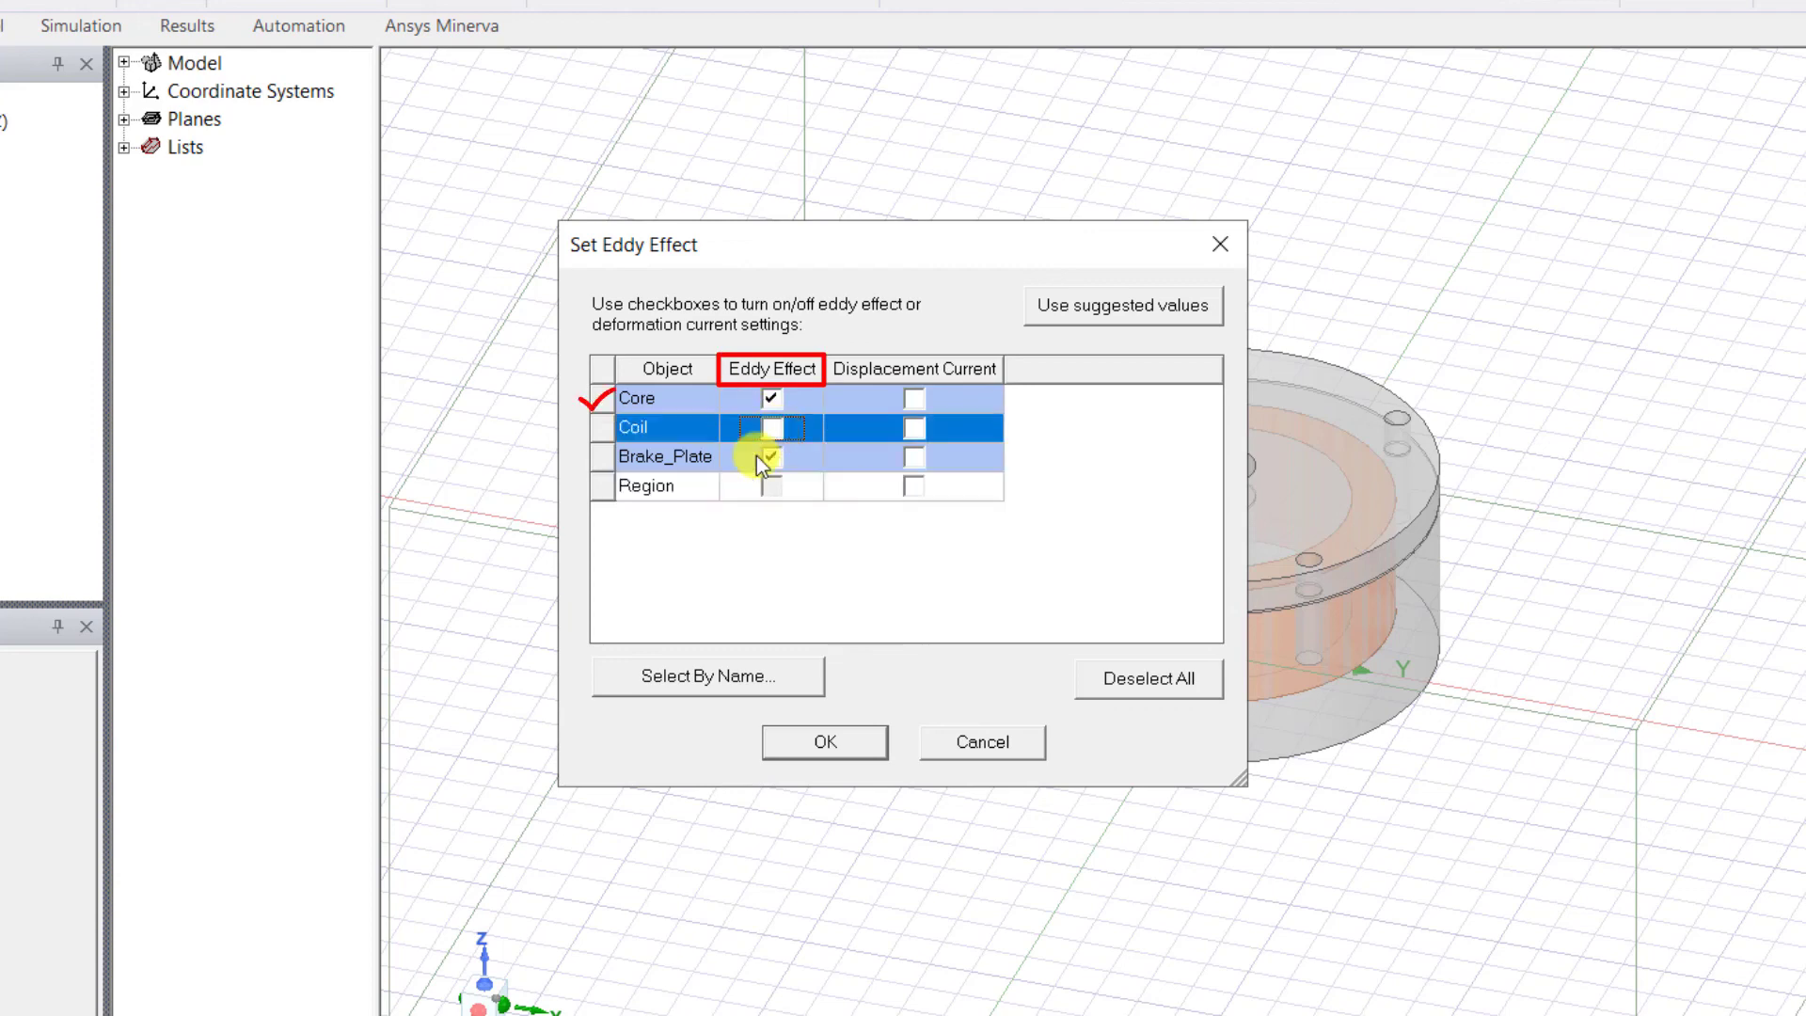
click(826, 742)
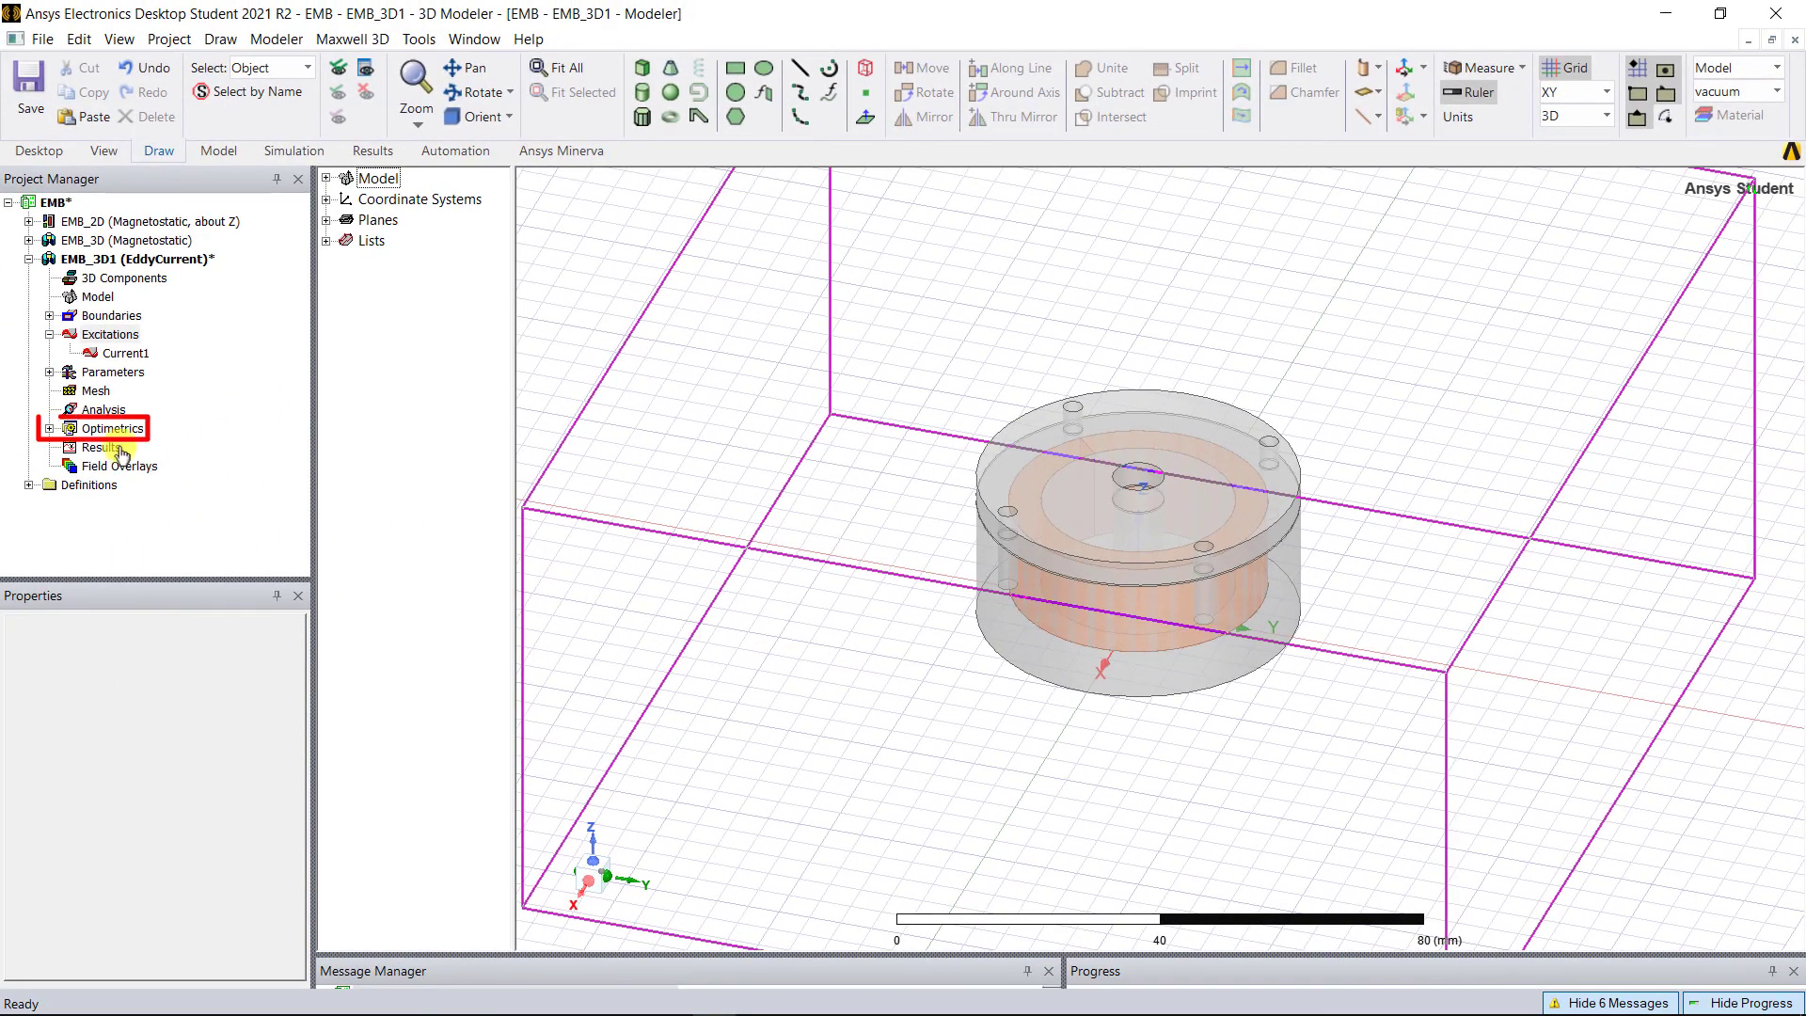
click(114, 429)
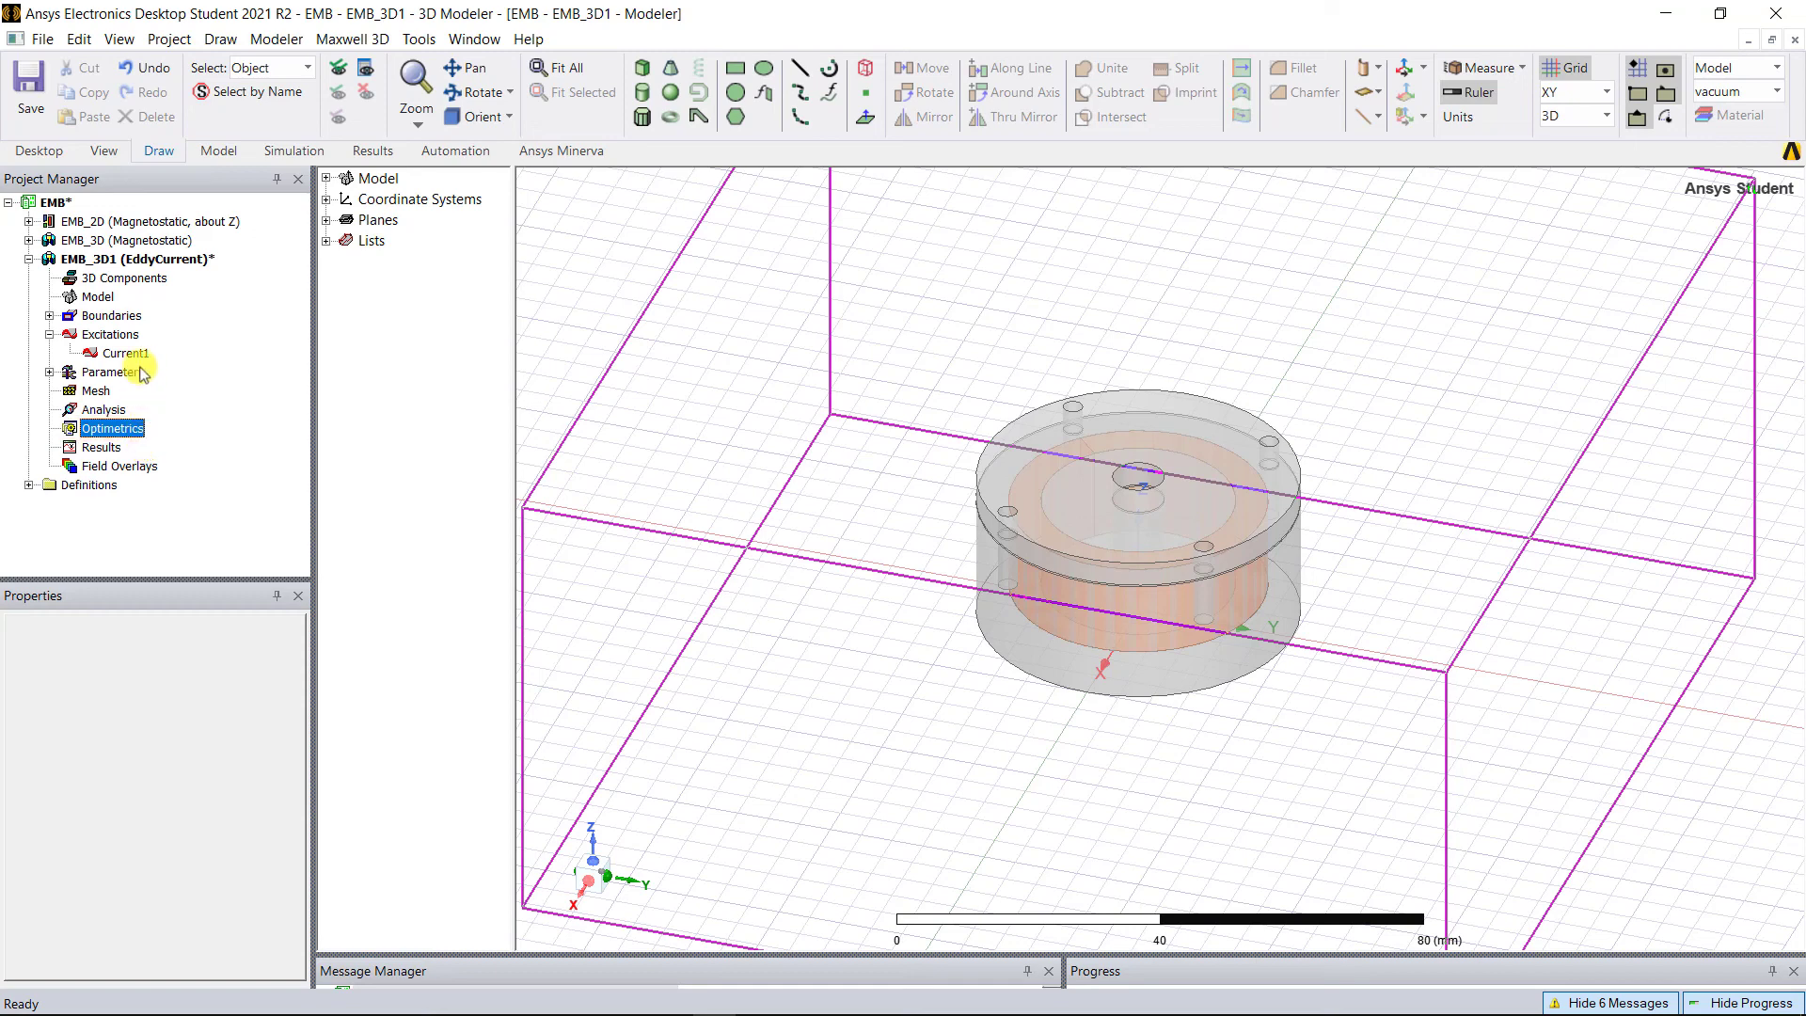
click(132, 261)
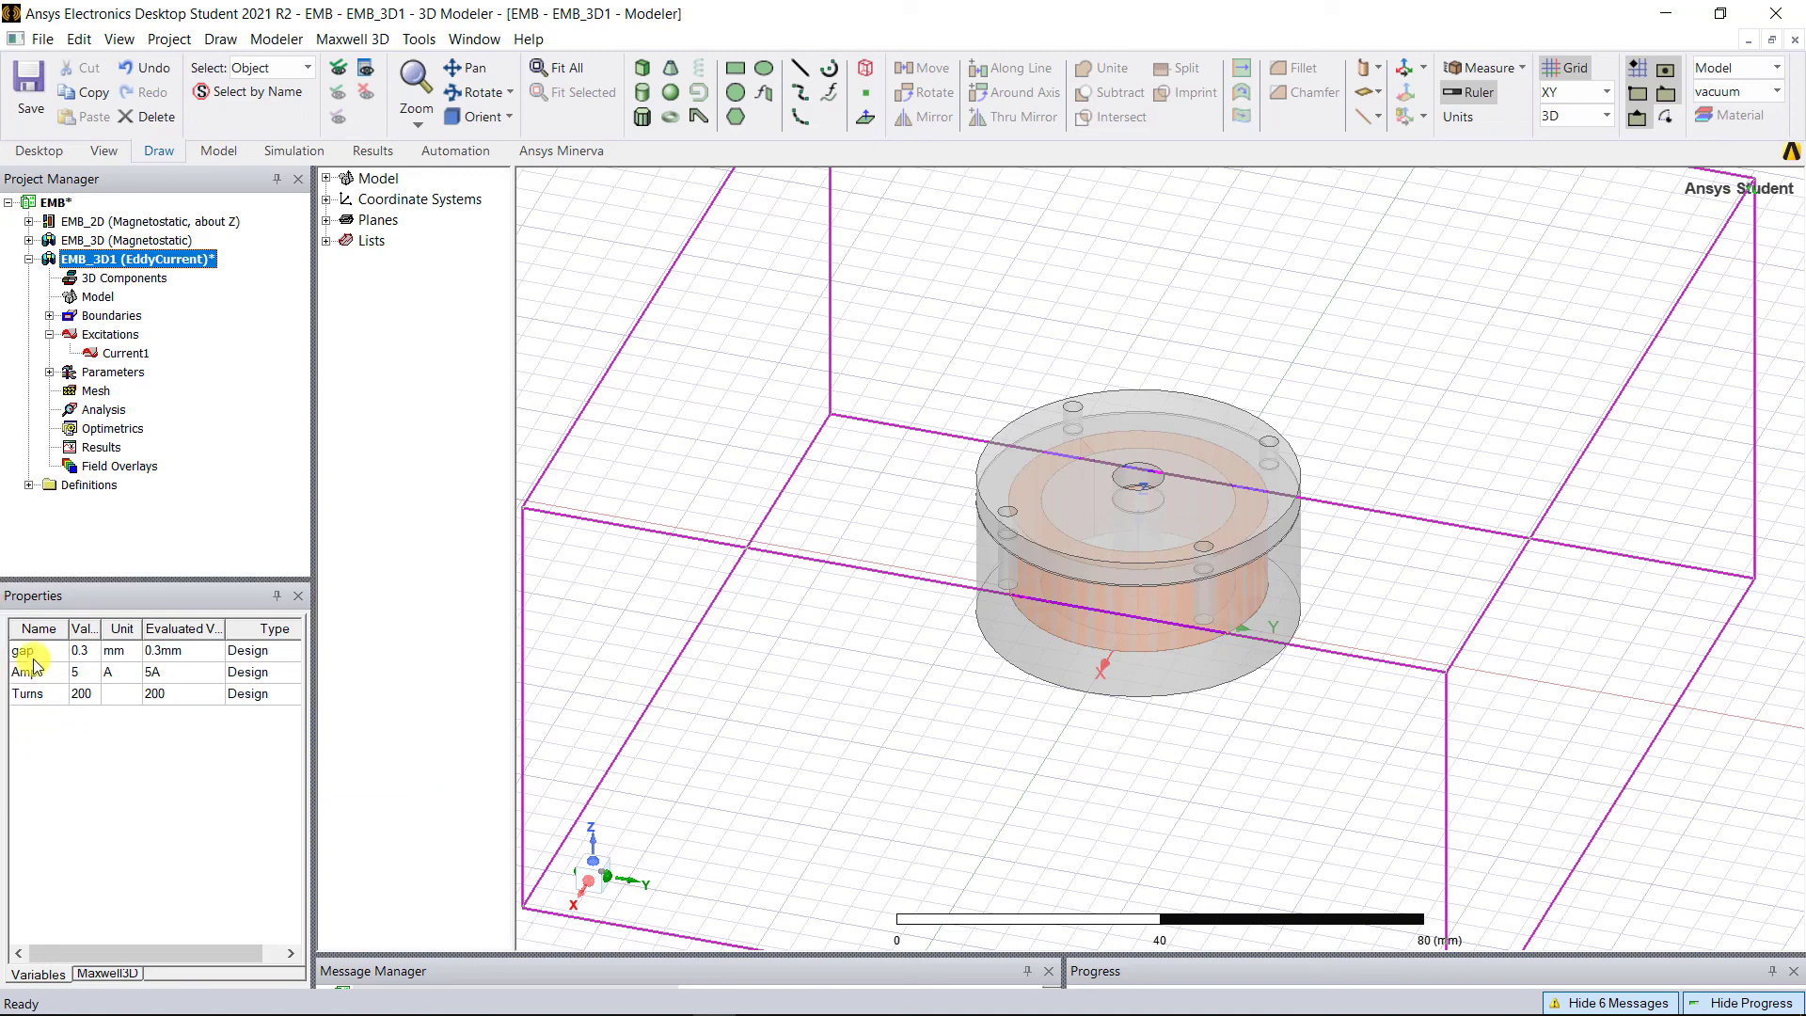
Add Setup1 with a 2% percent error target and 300 Hz adaptive frequency
right_click(111, 413)
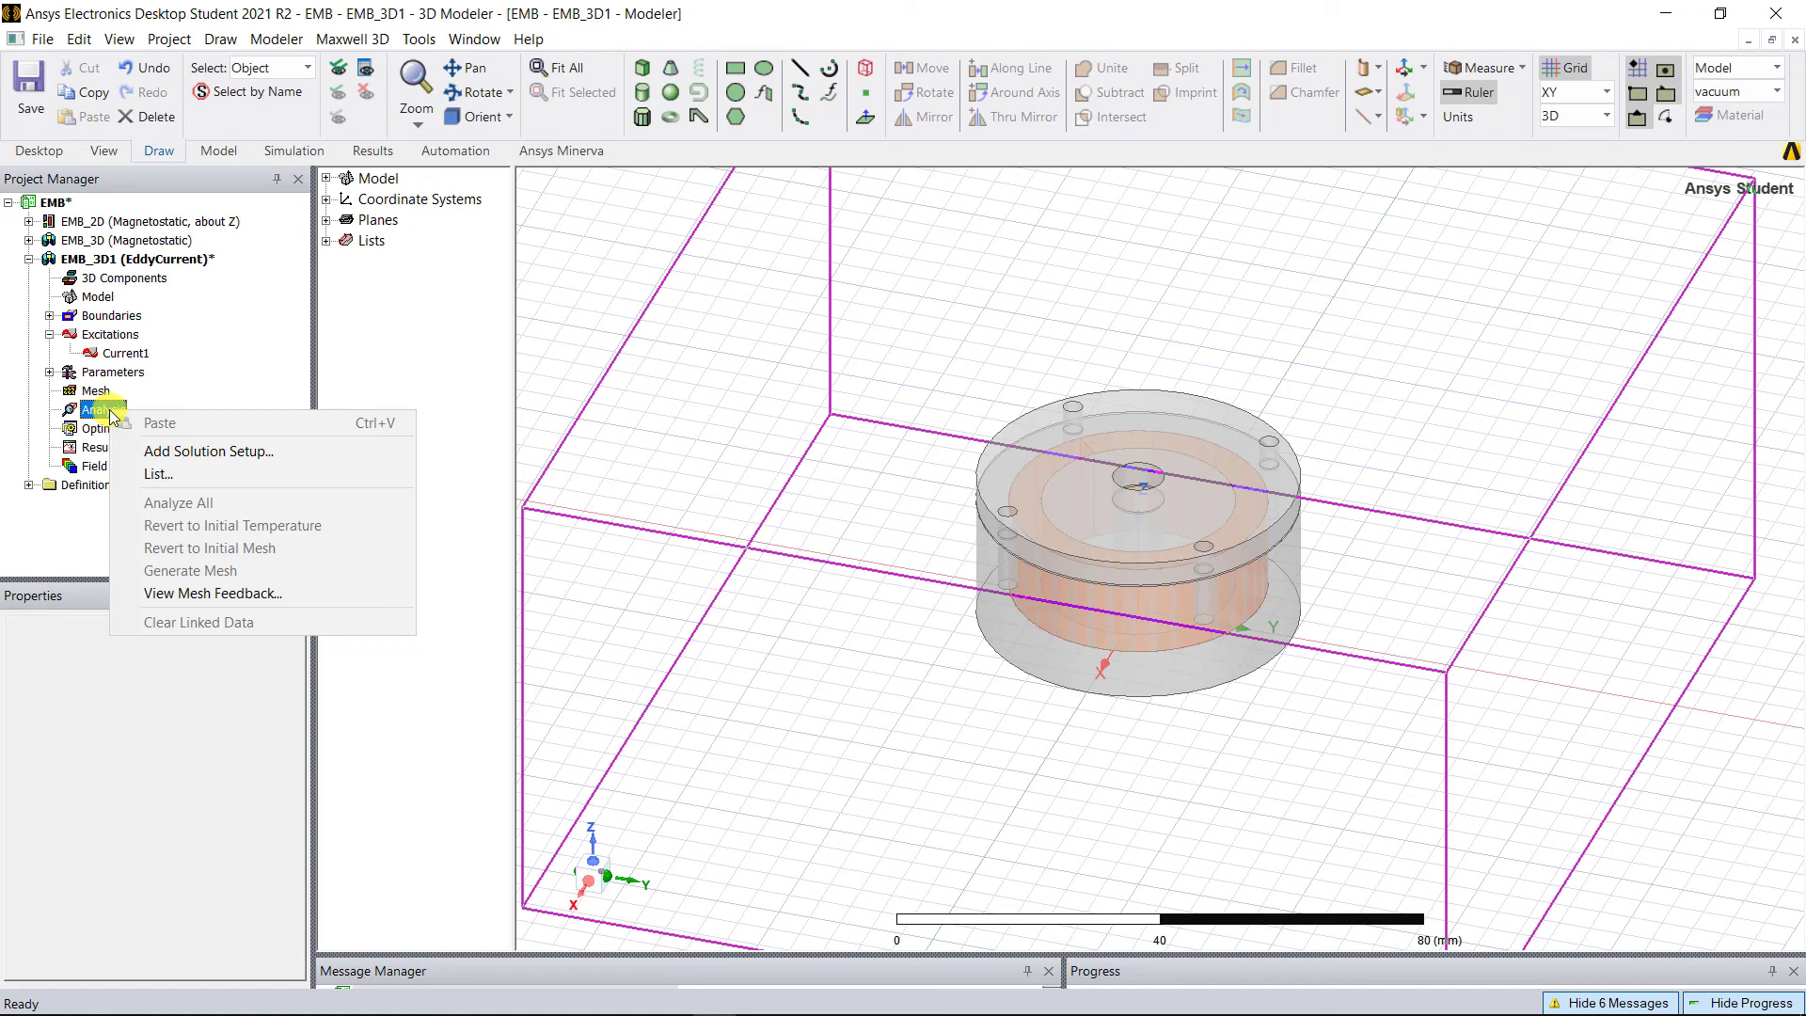
click(202, 451)
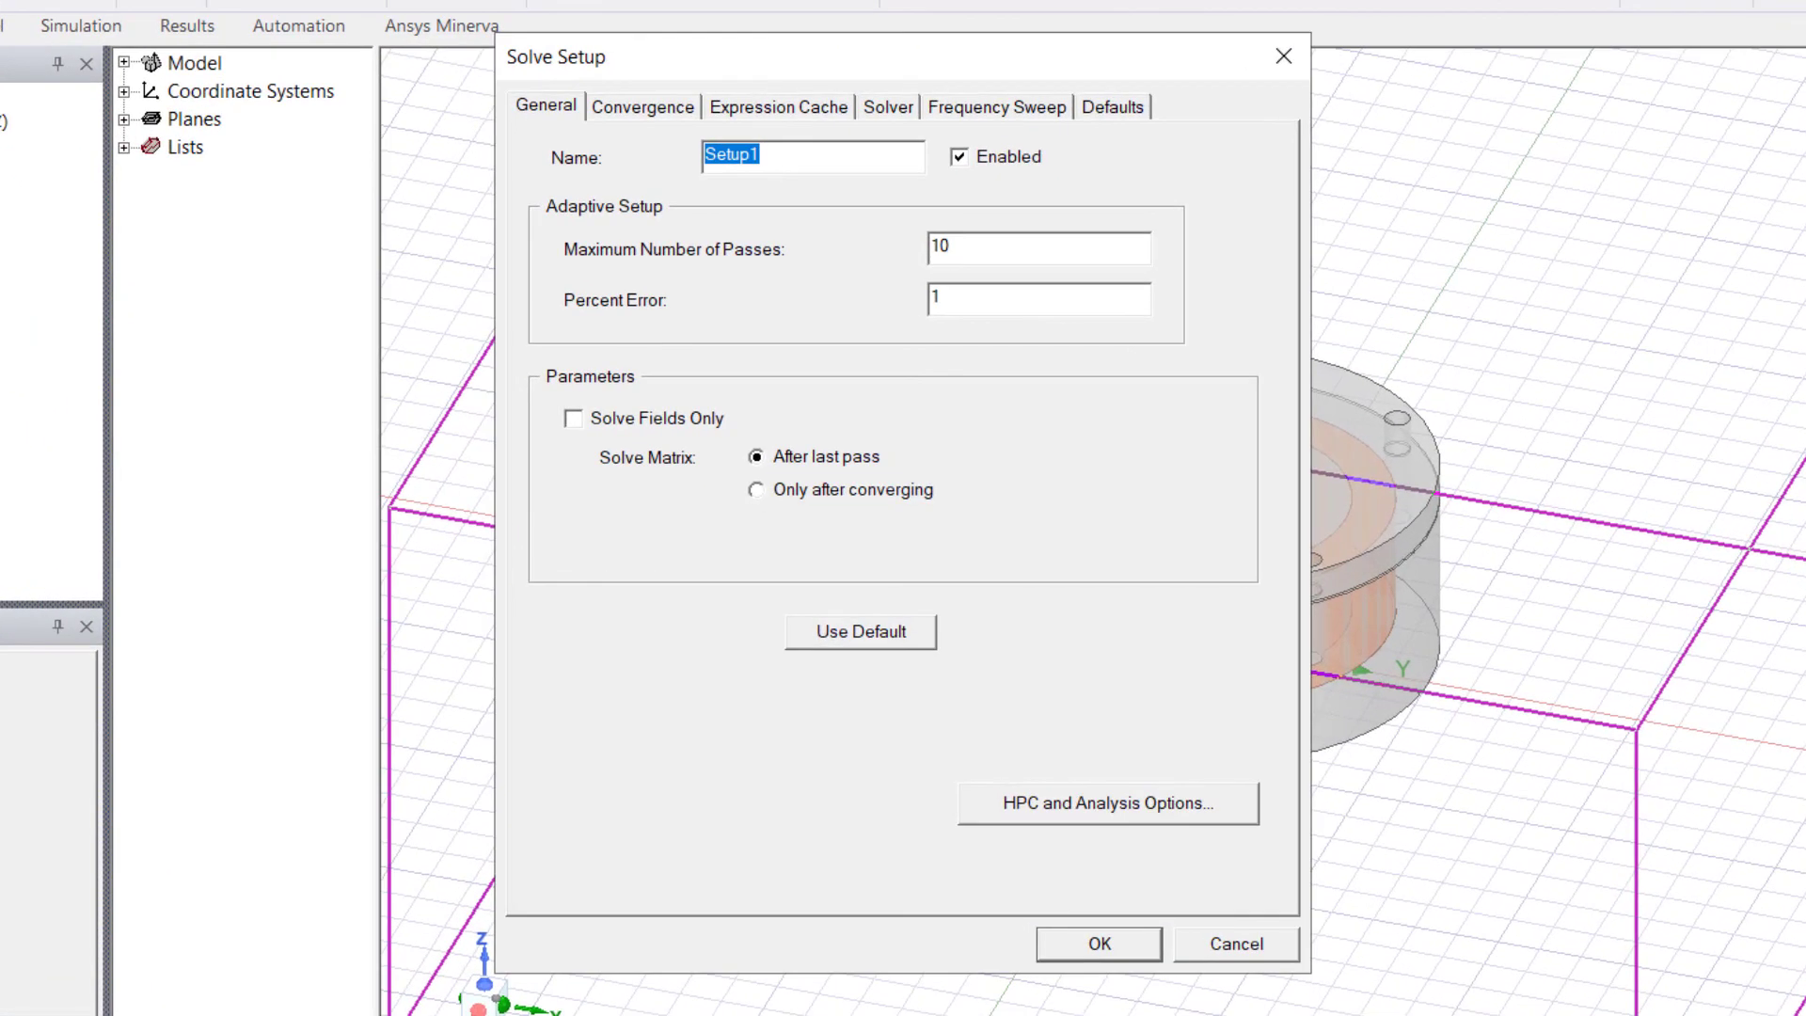
double_click(991, 298)
text(2)
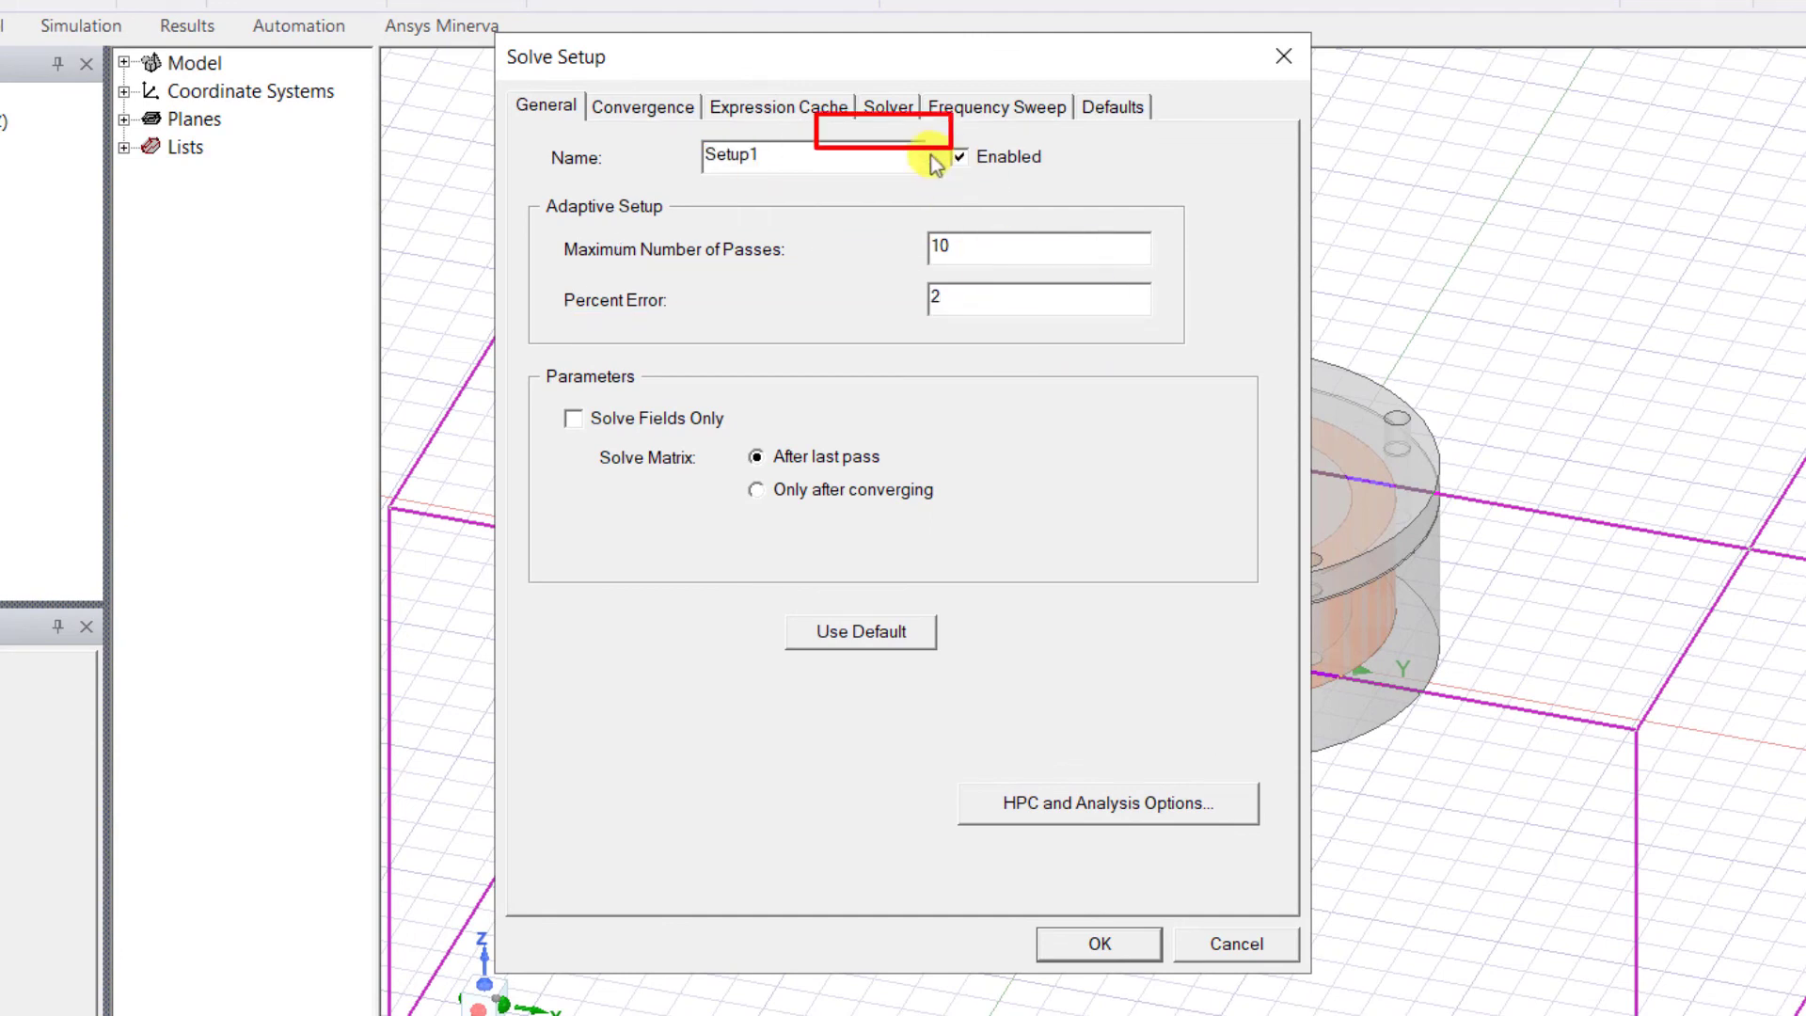
click(901, 108)
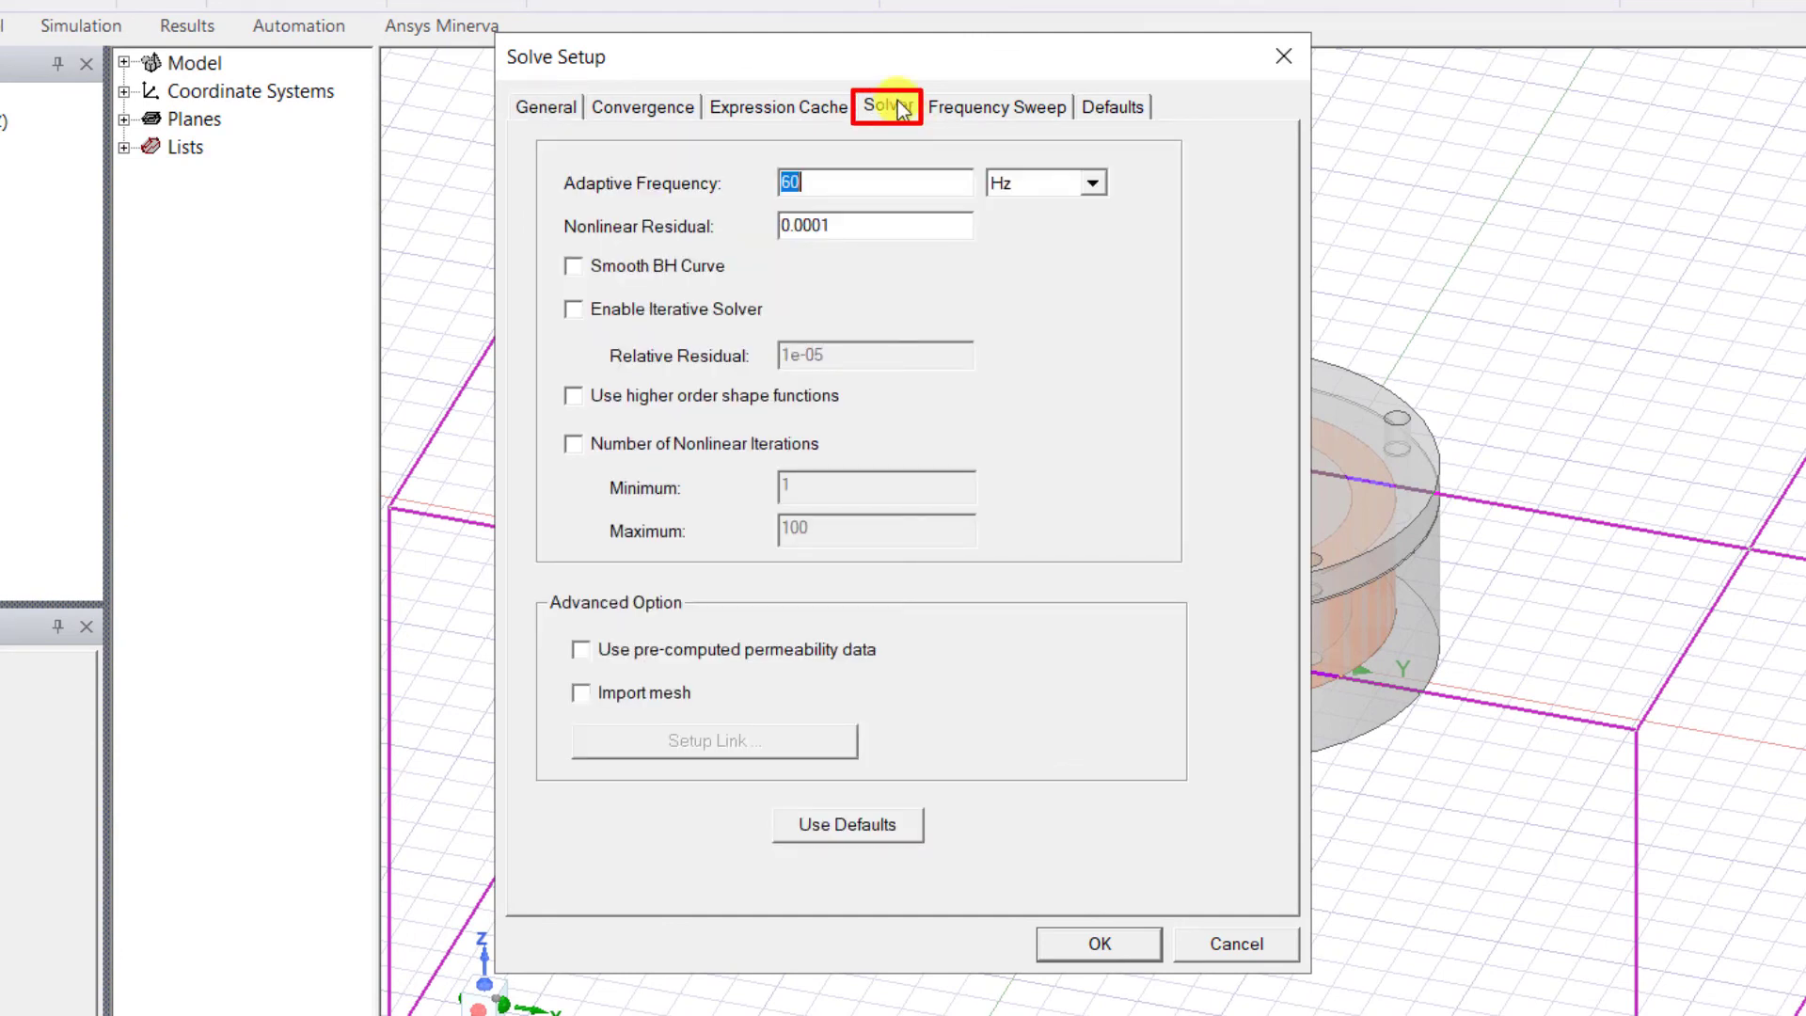
text(300)
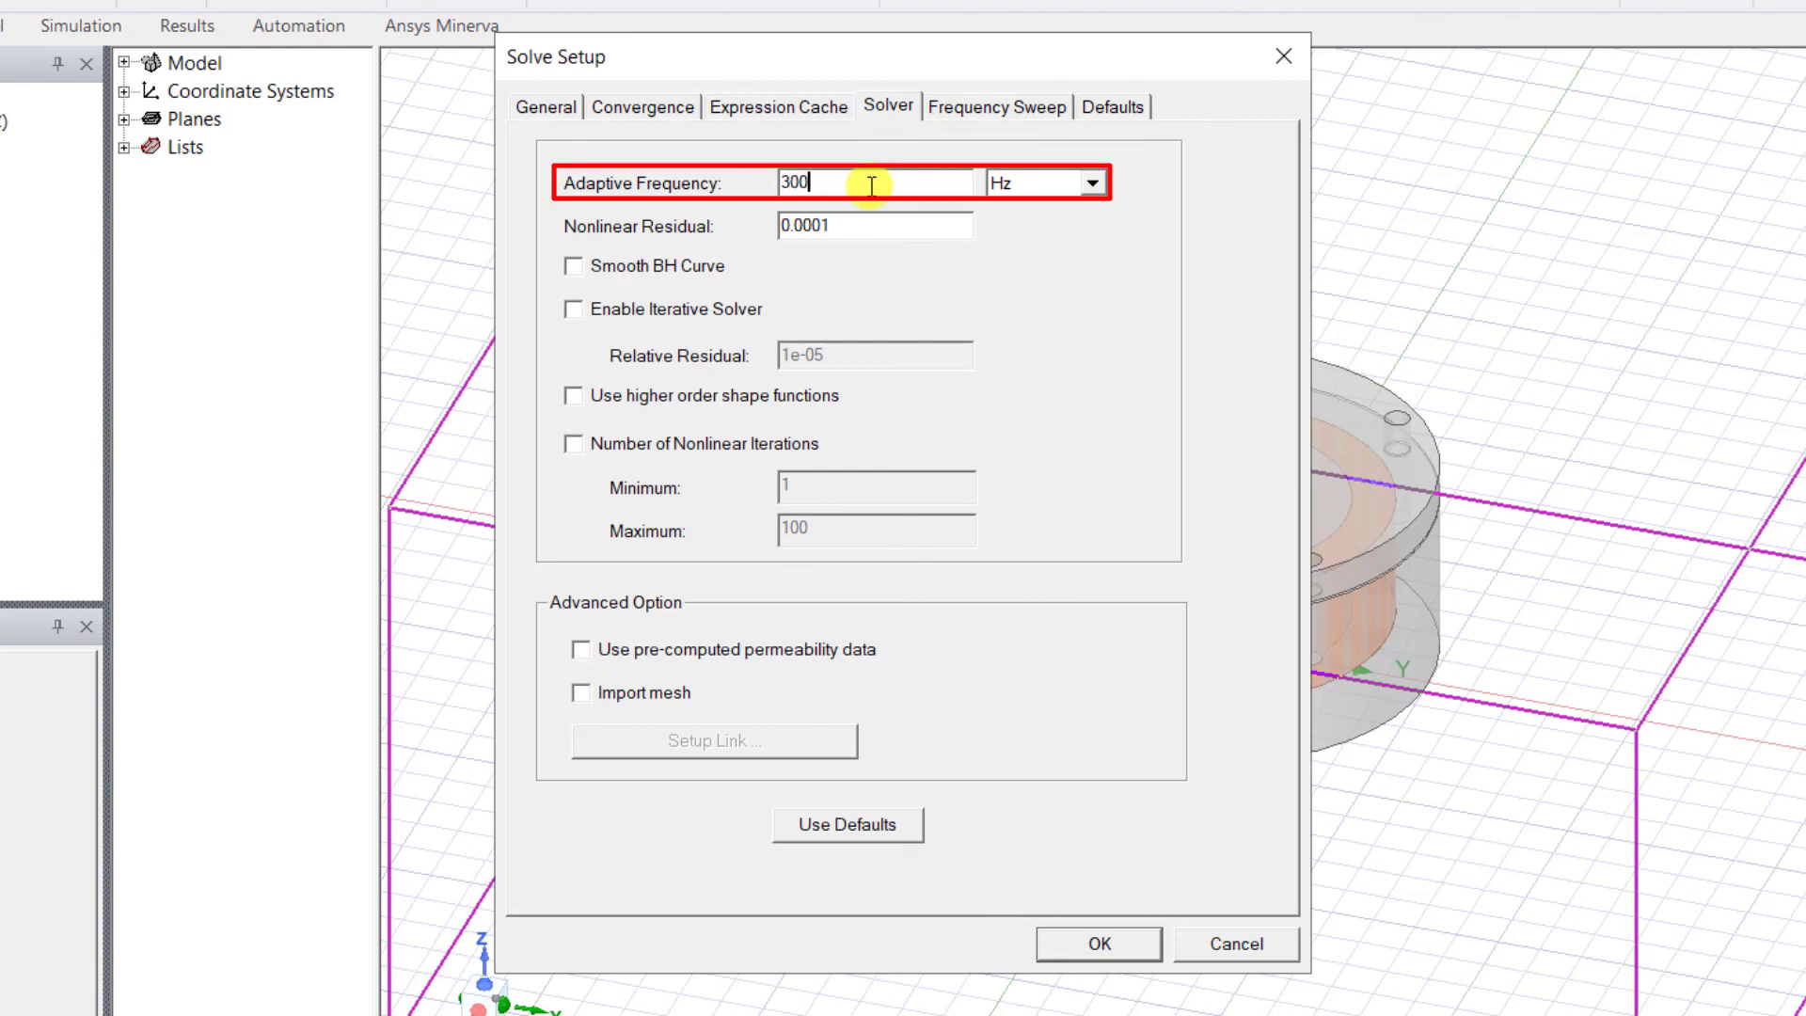
click(1099, 944)
Run a validation check on the design and dismiss its results
click(279, 153)
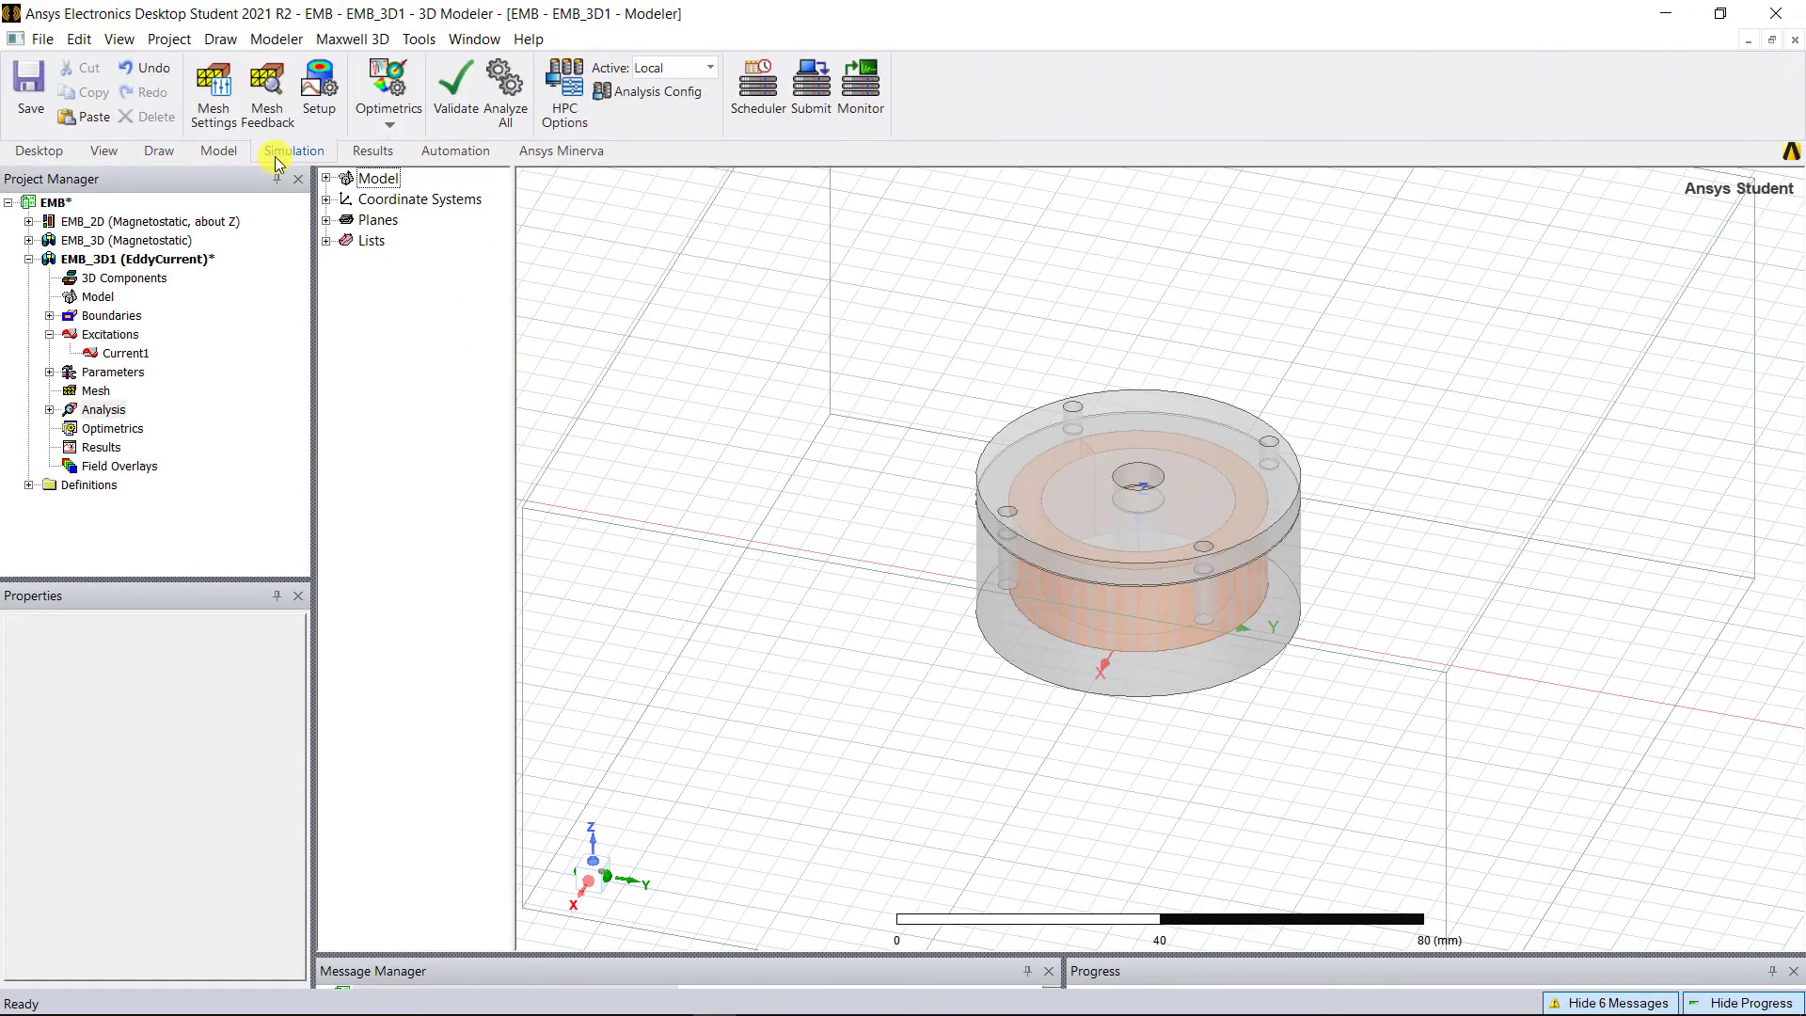
click(457, 90)
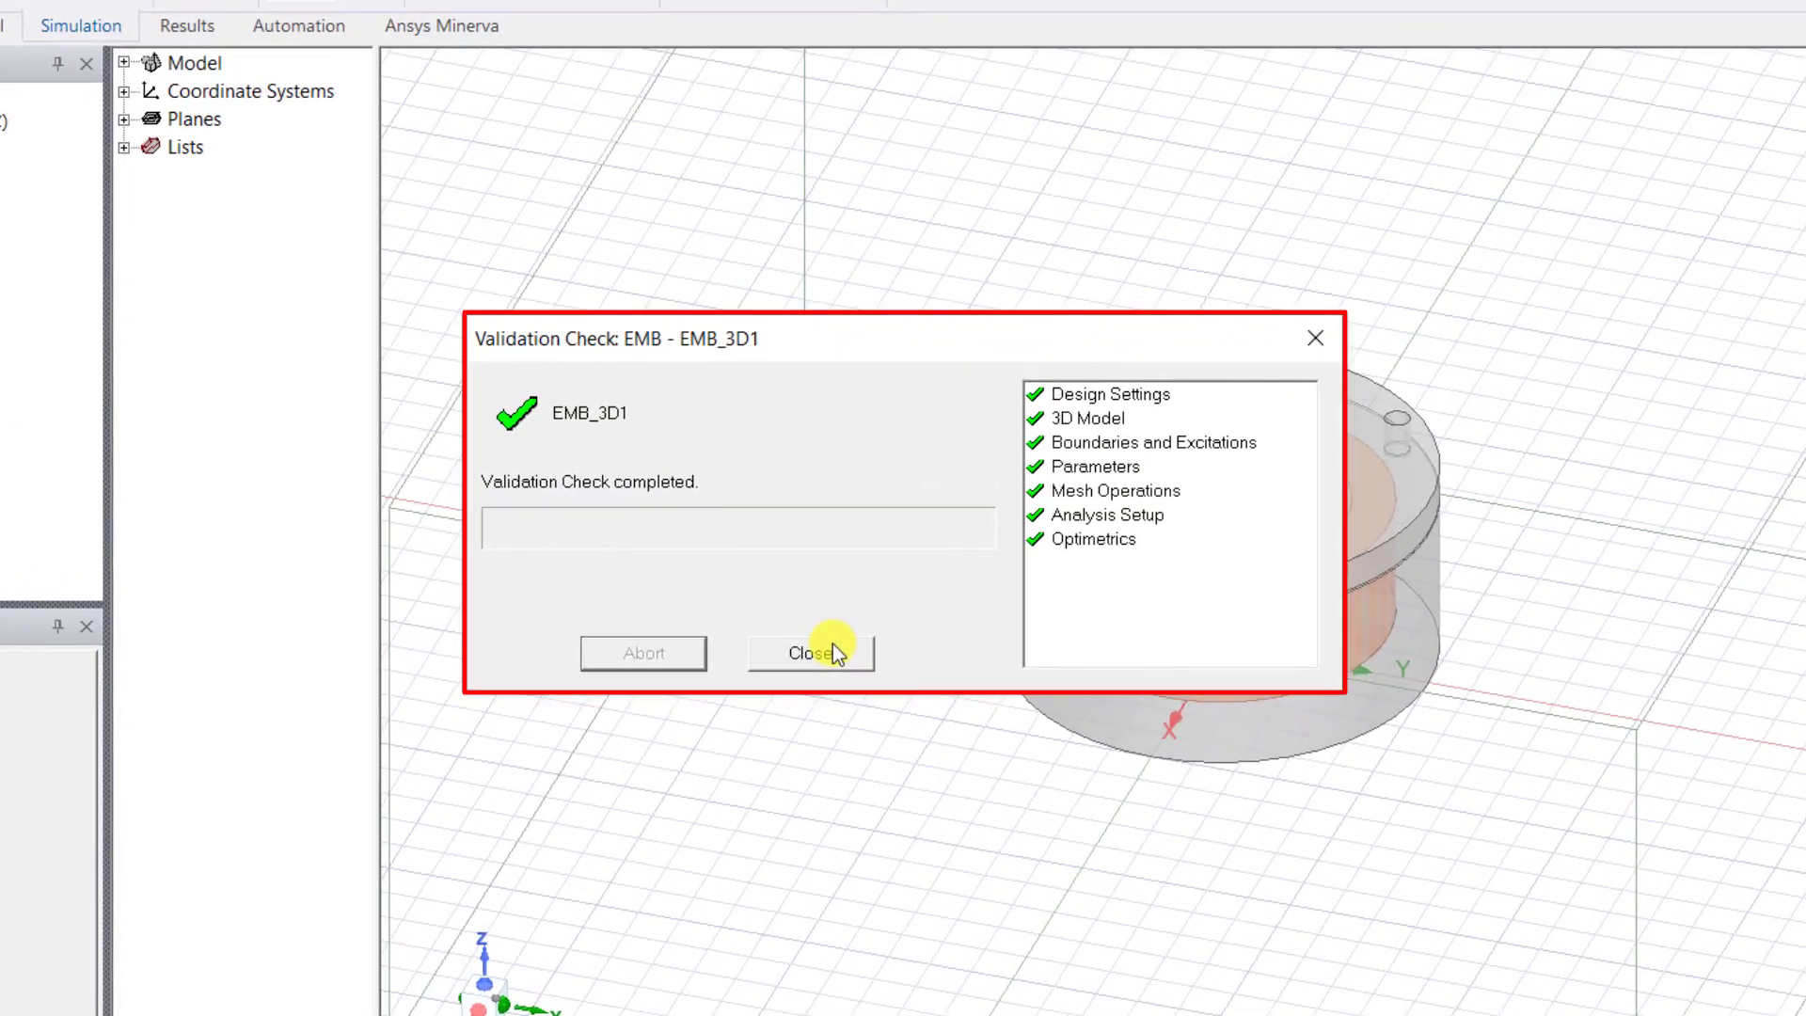
click(815, 652)
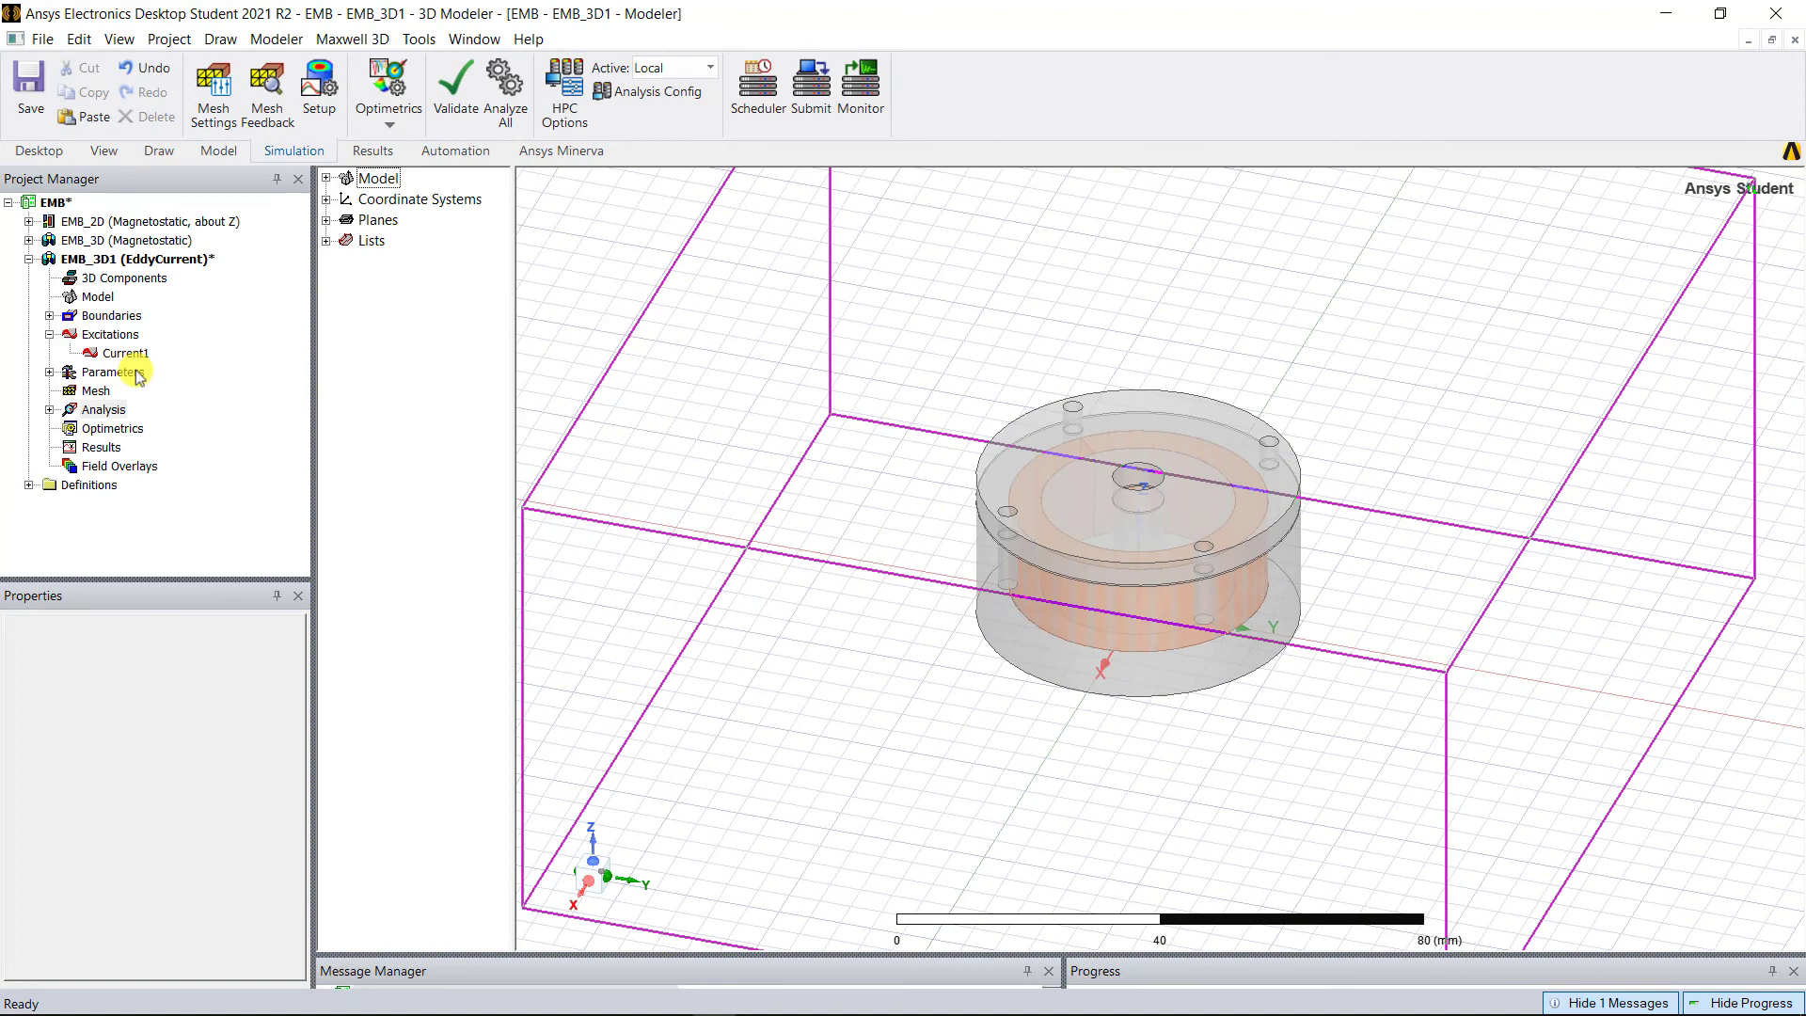
Analyze Setup1 under the Analysis node to solve EMB_3D1
click(50, 410)
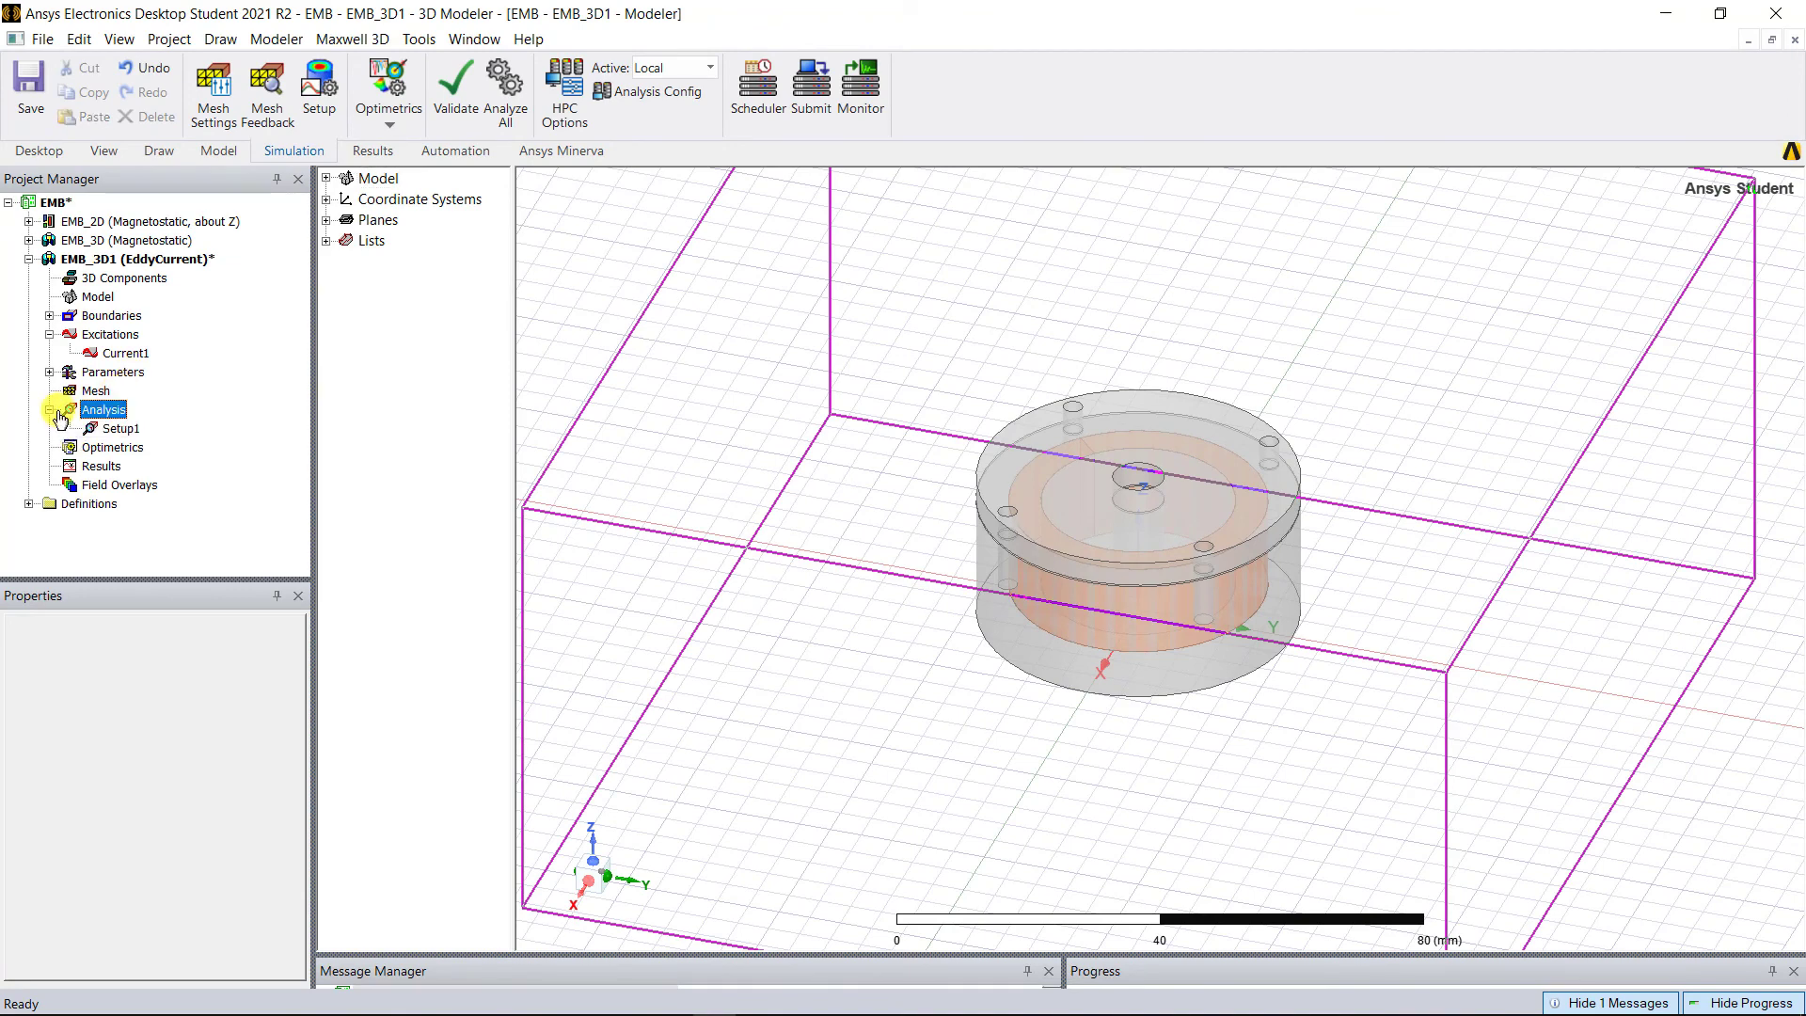
click(119, 429)
right_click(120, 430)
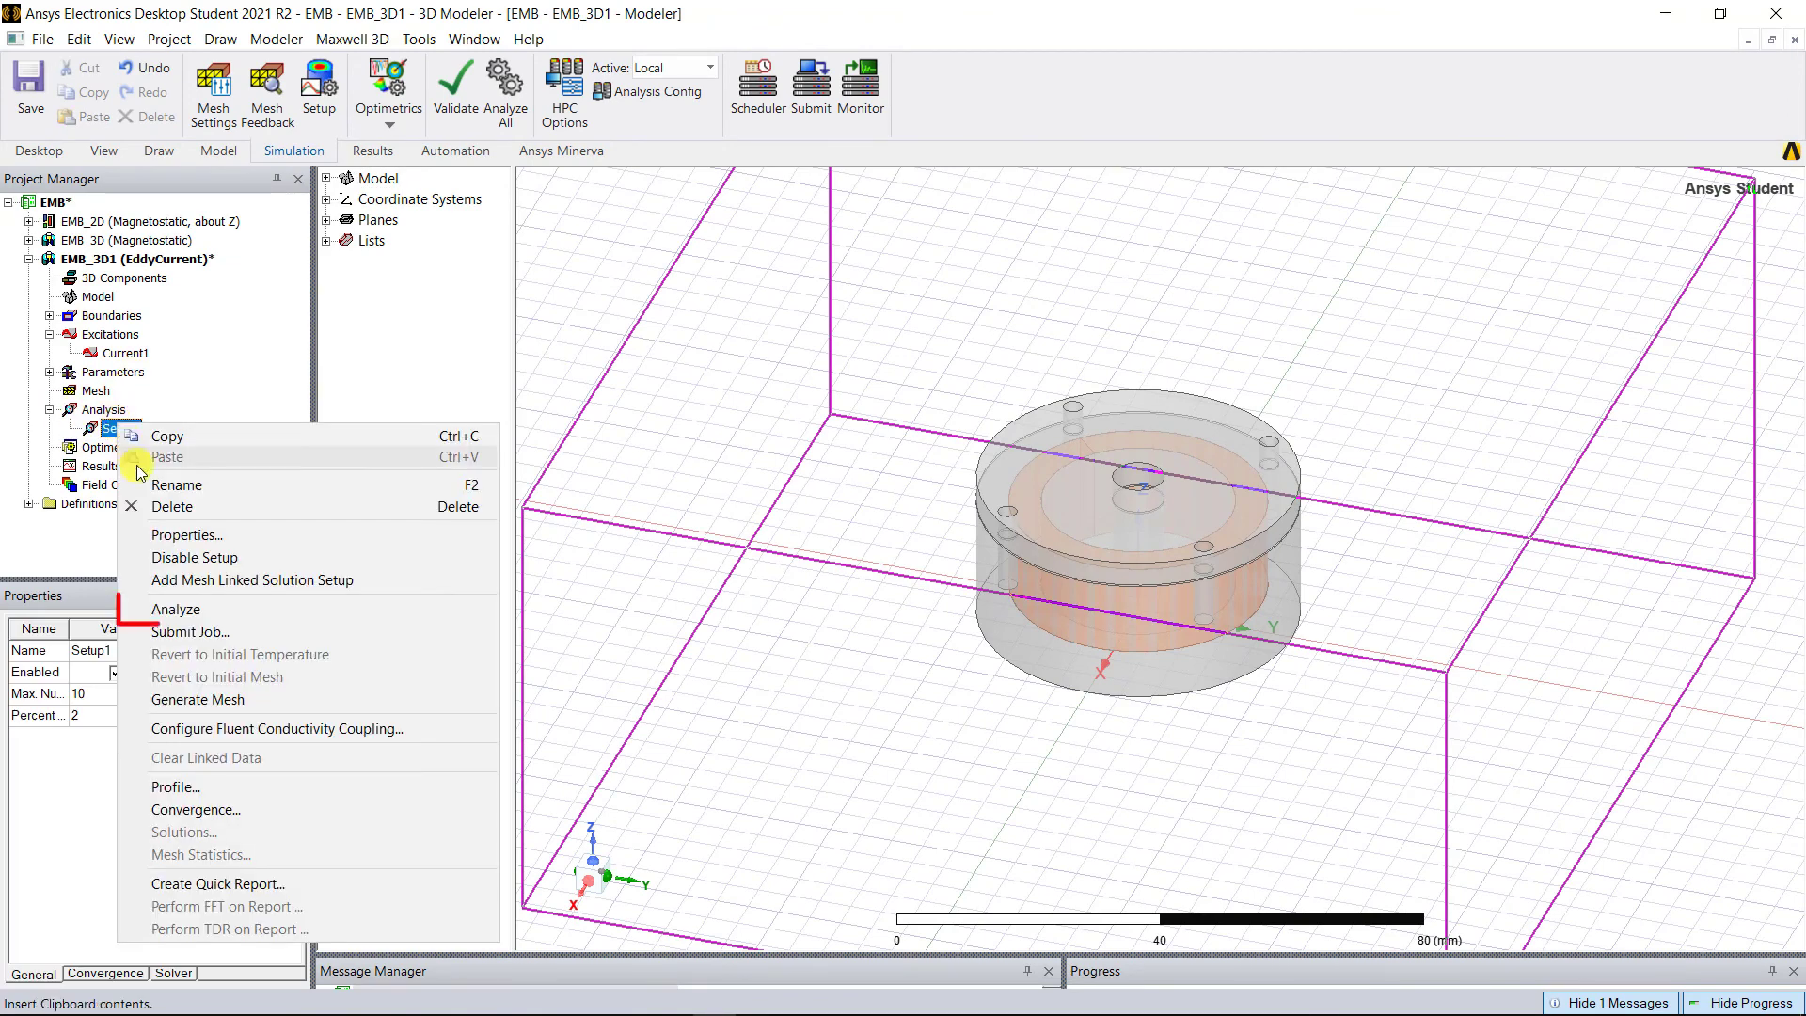
click(190, 608)
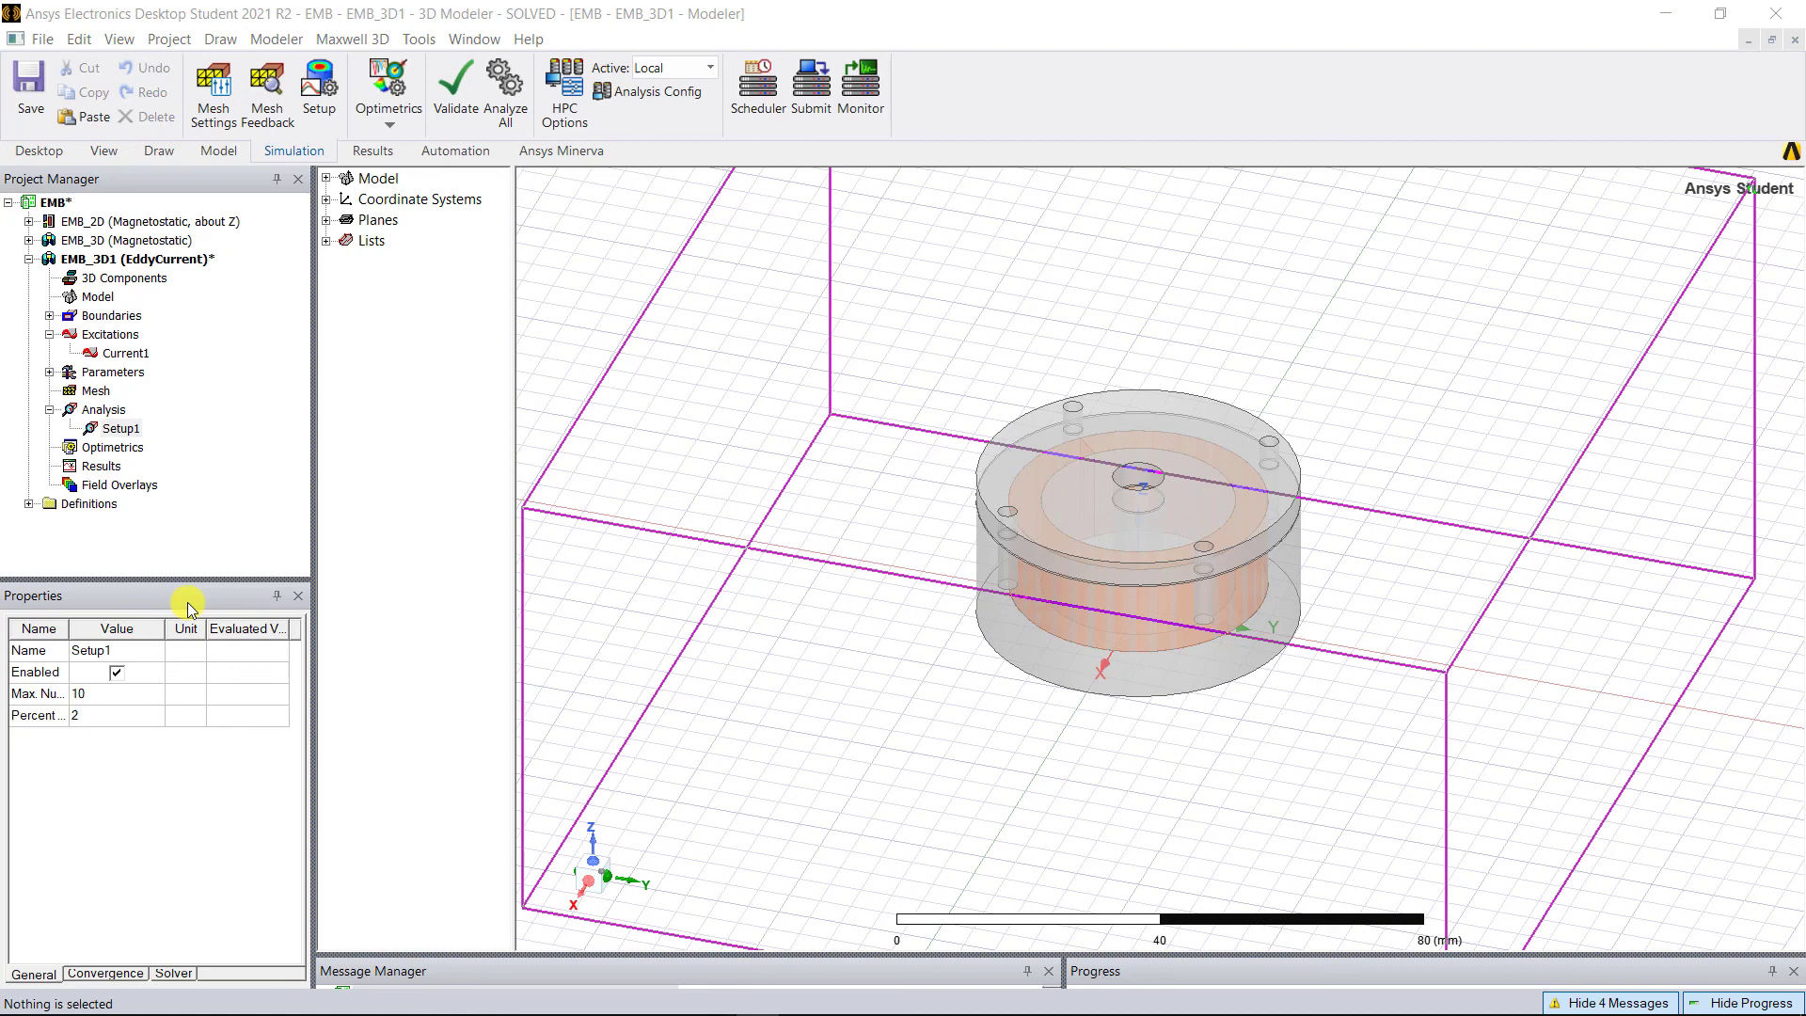
In the Fields Calculator, integrate OhmicLoss over the Brake_Plate volume and save it as Loss_Plate
right_click(135, 489)
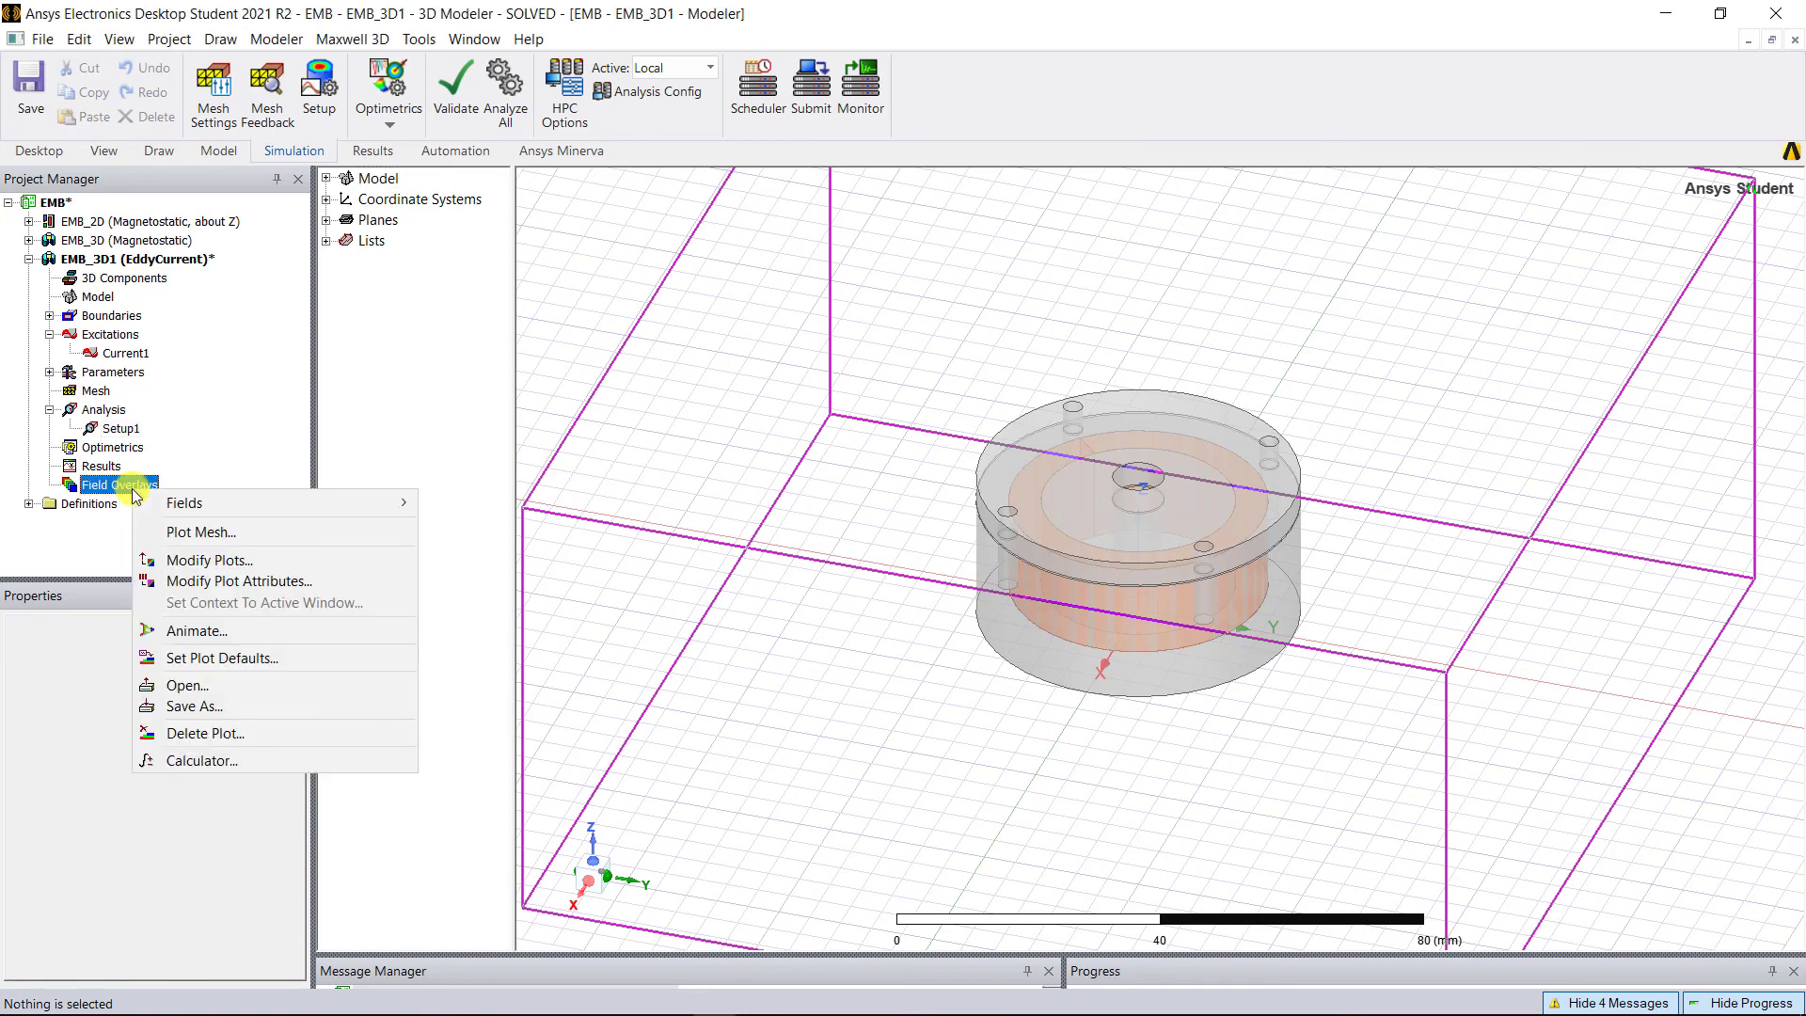
click(184, 758)
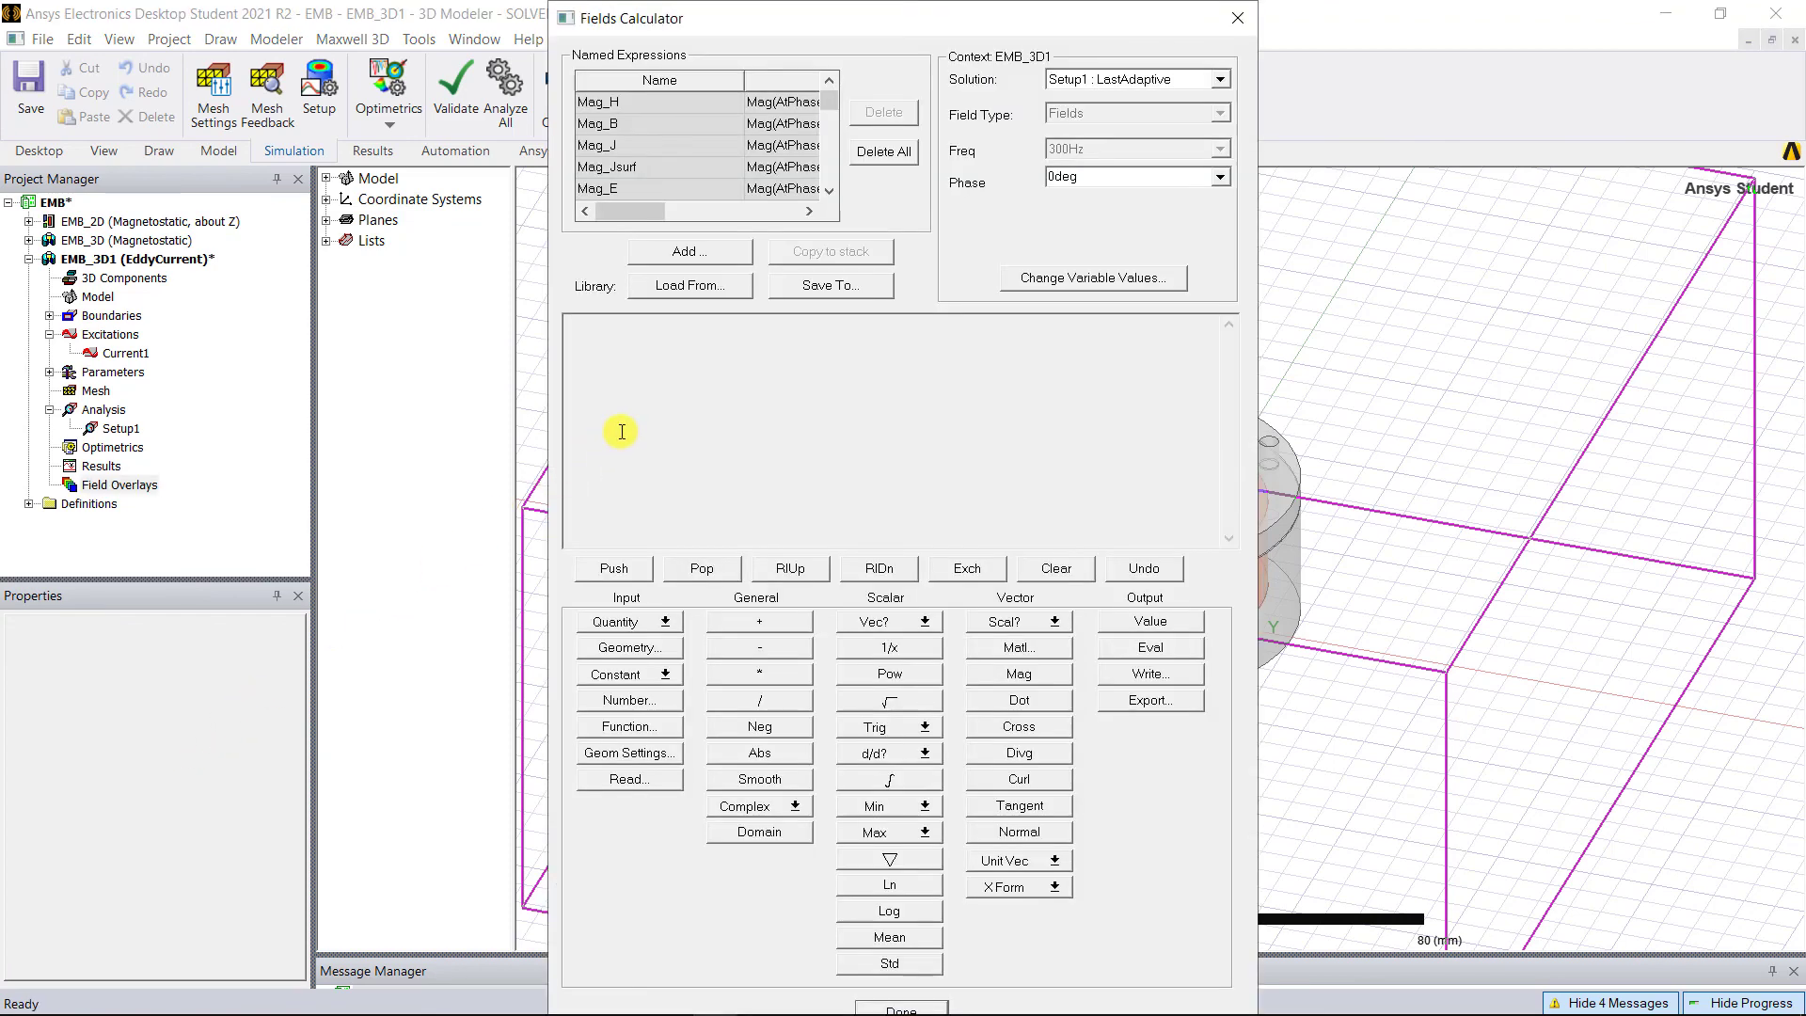
click(634, 623)
click(611, 747)
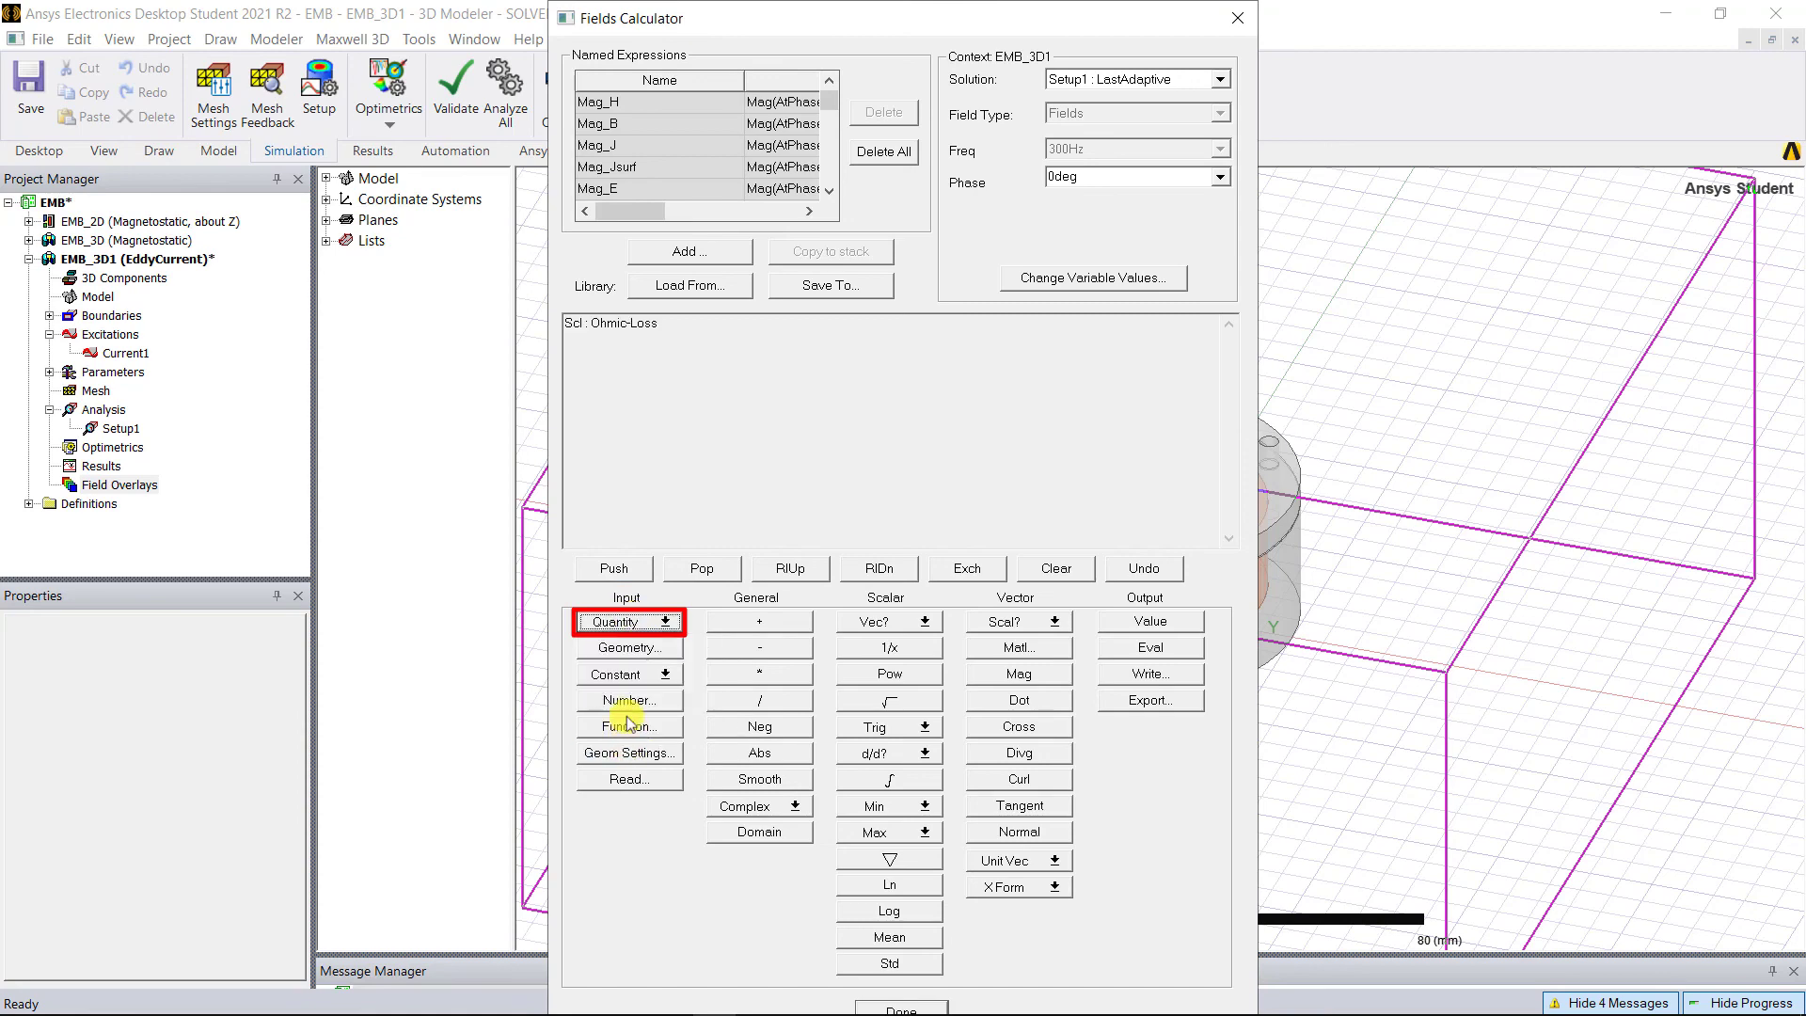
click(630, 649)
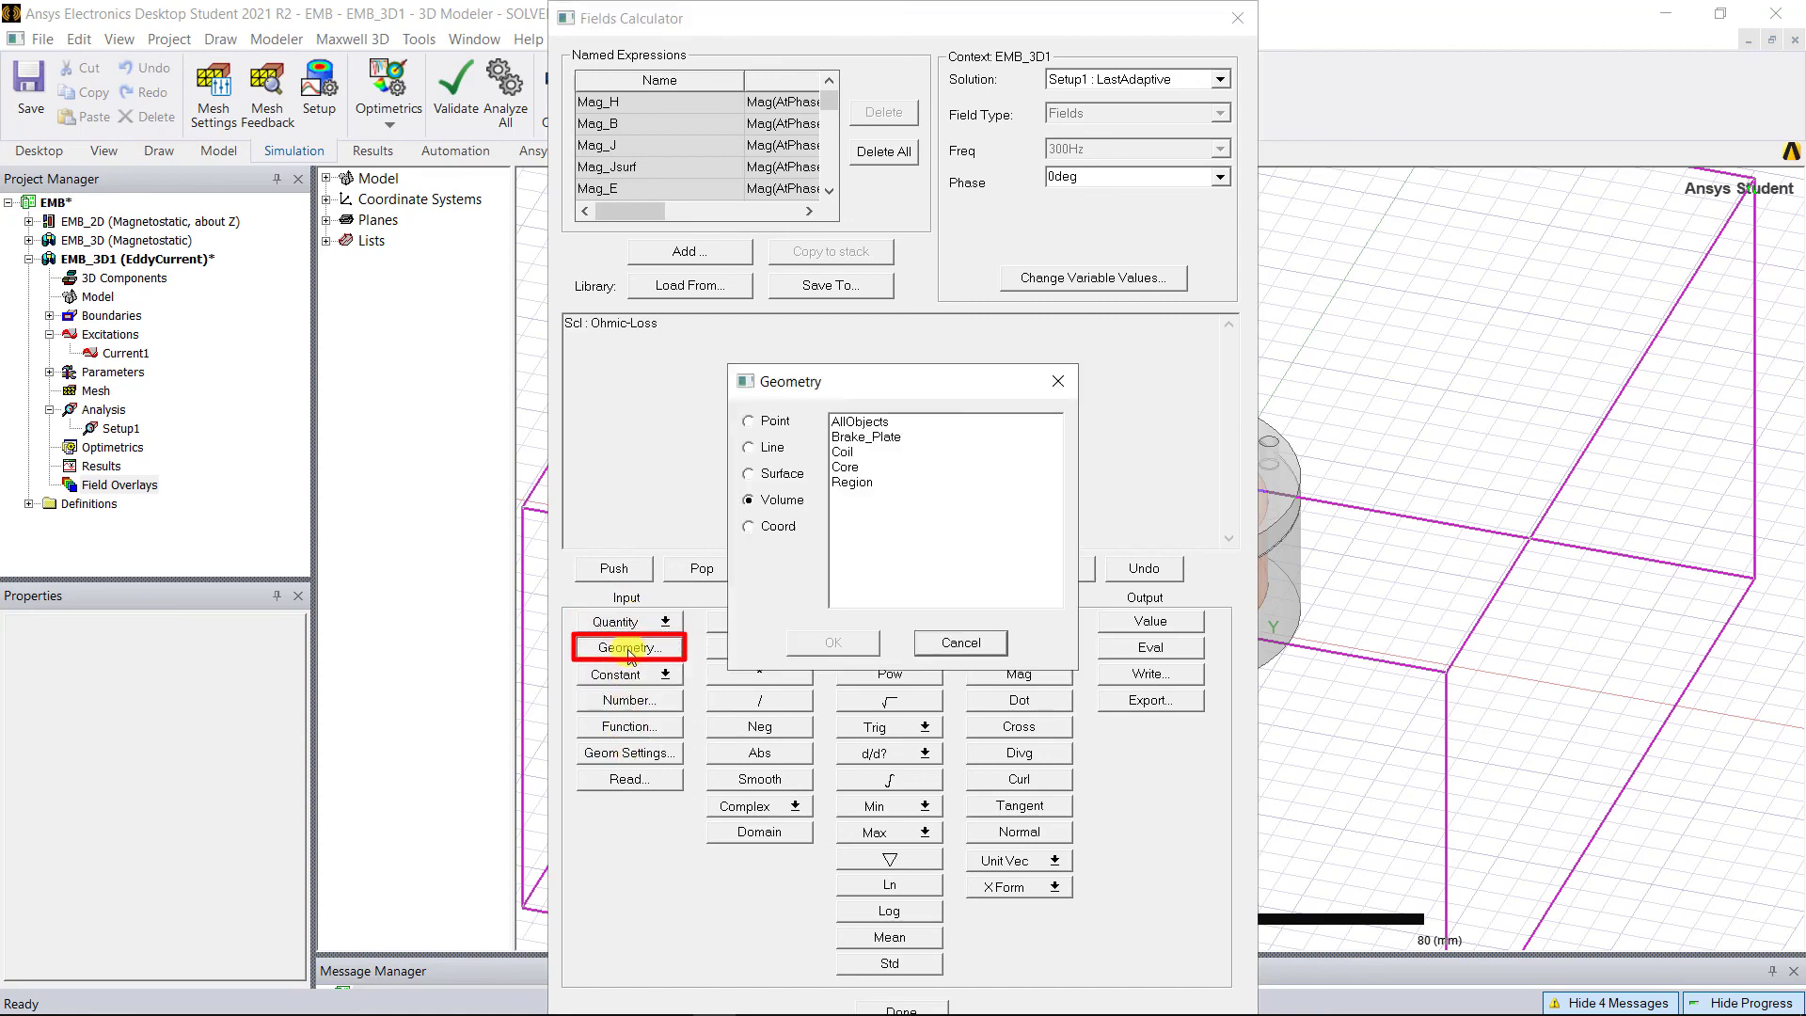
click(861, 437)
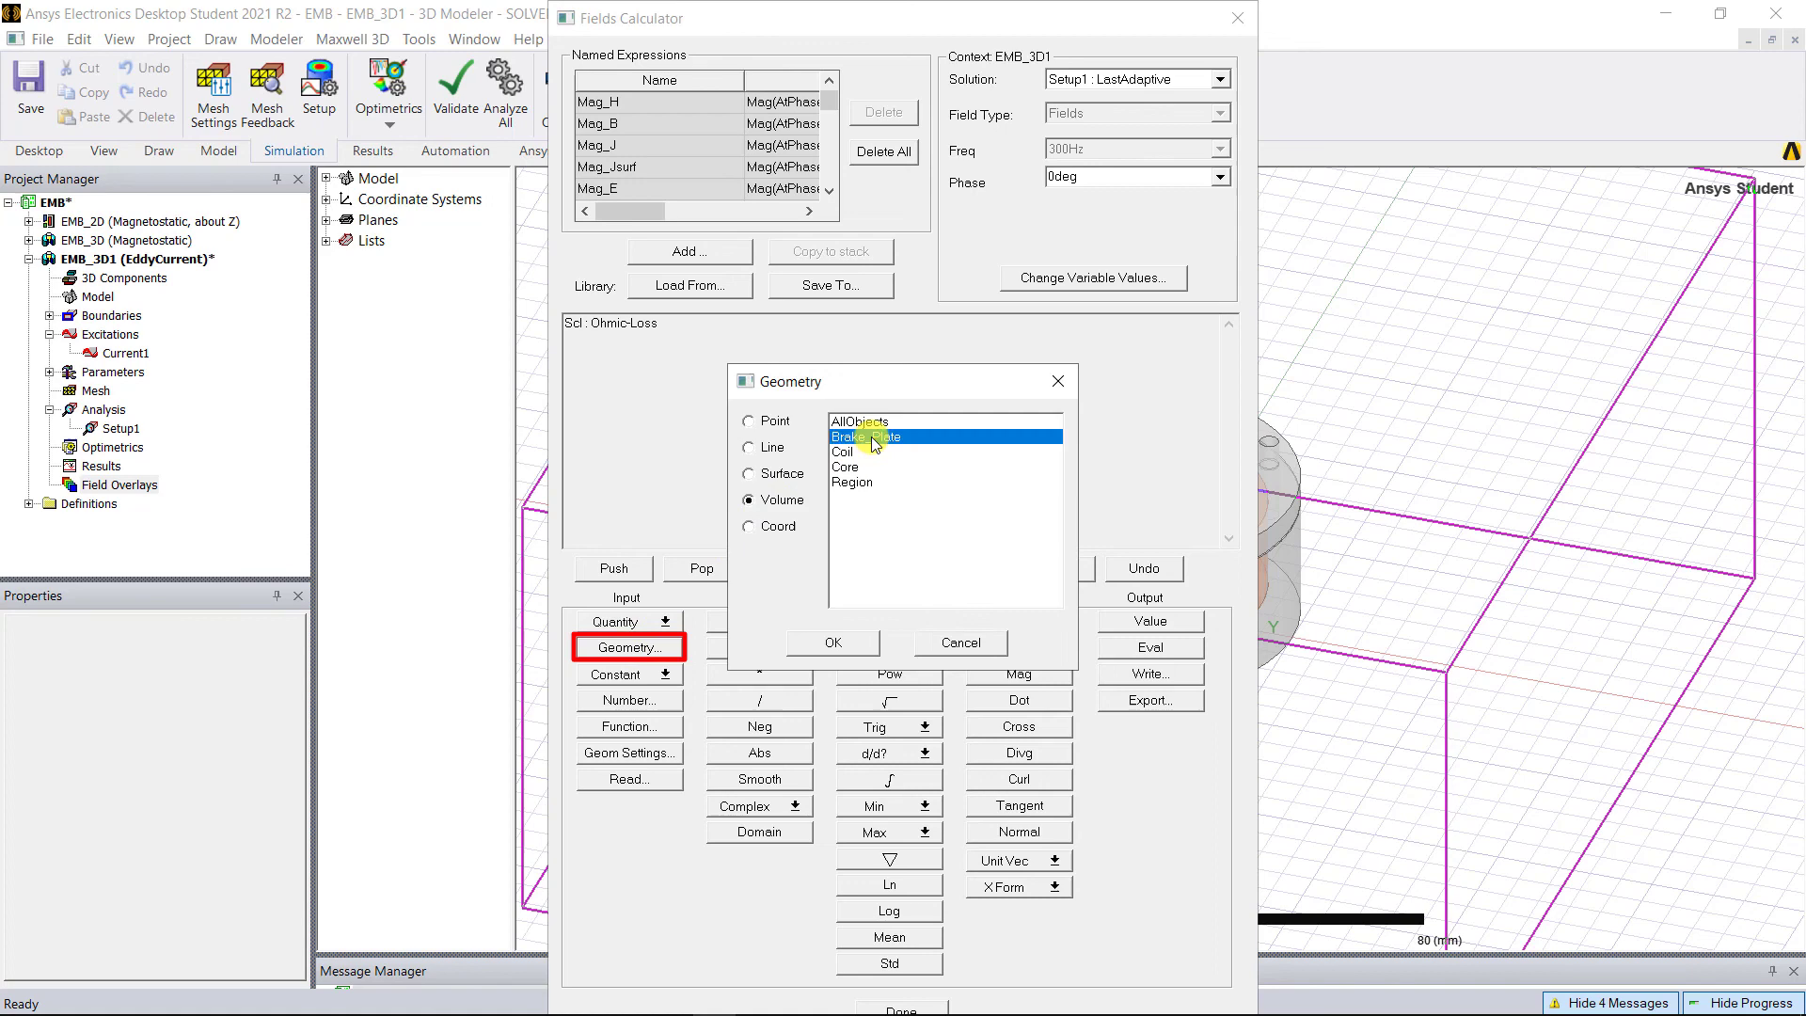
click(856, 643)
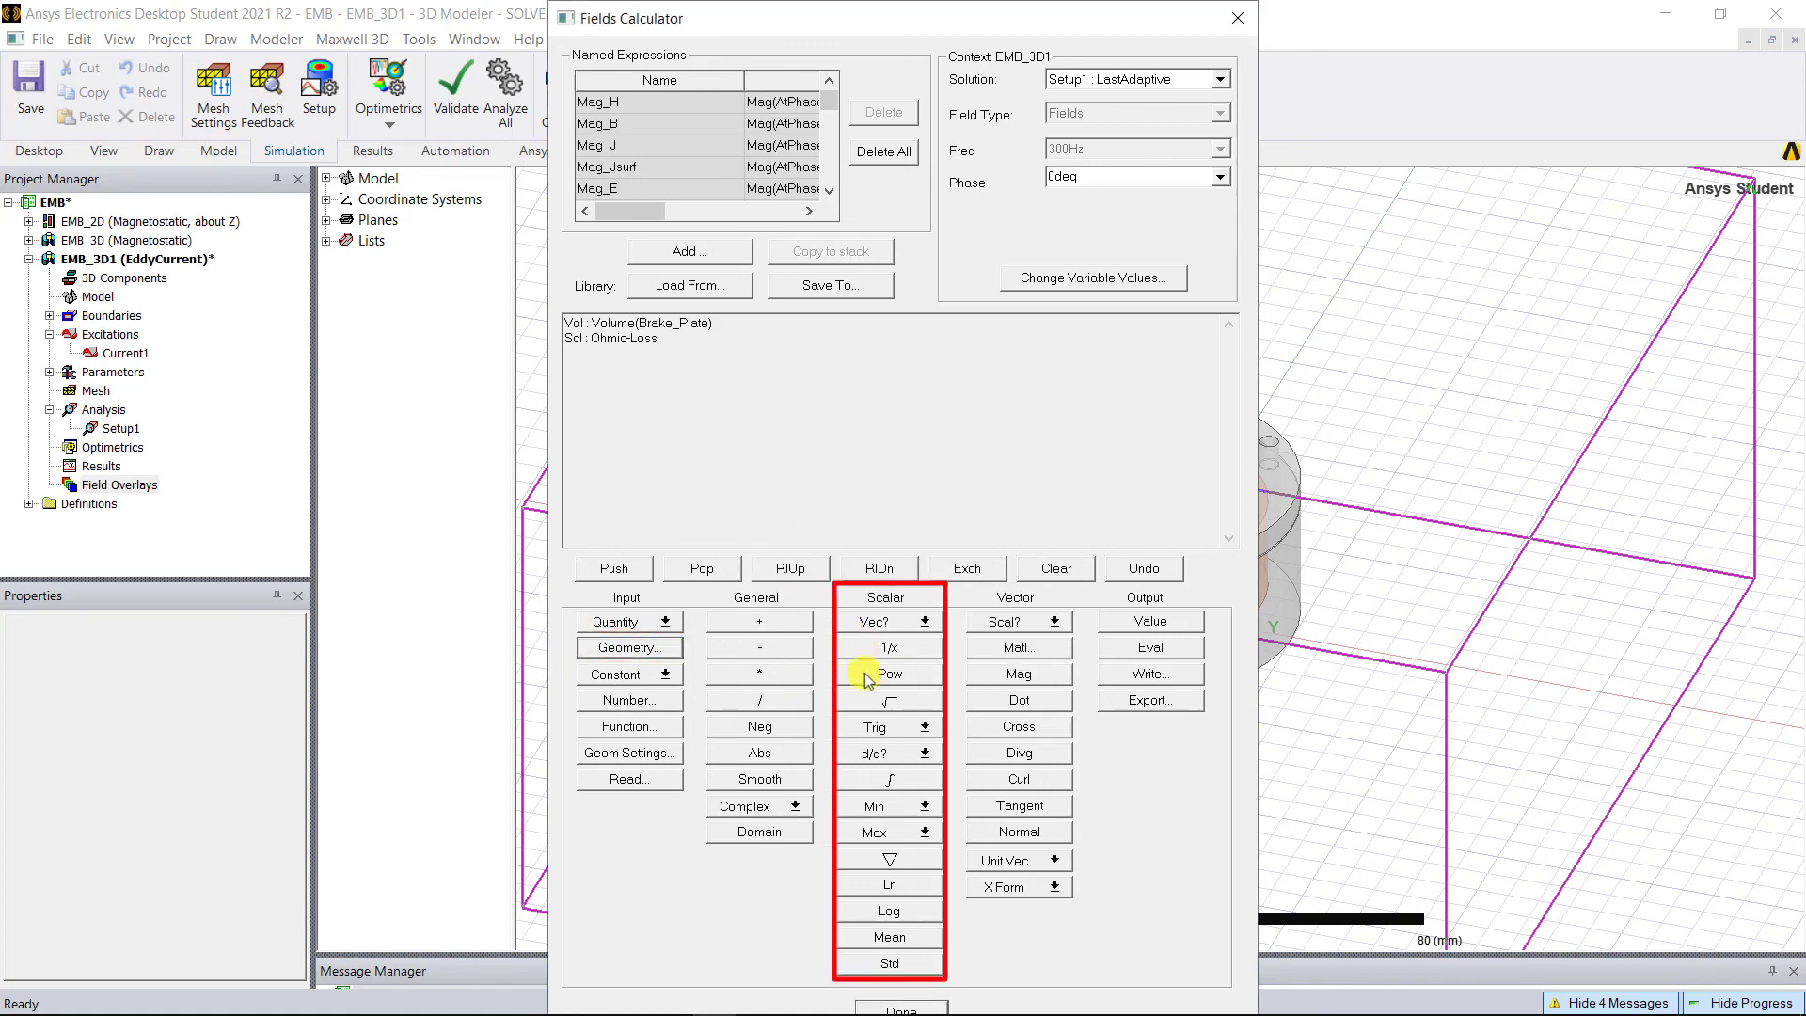
click(889, 781)
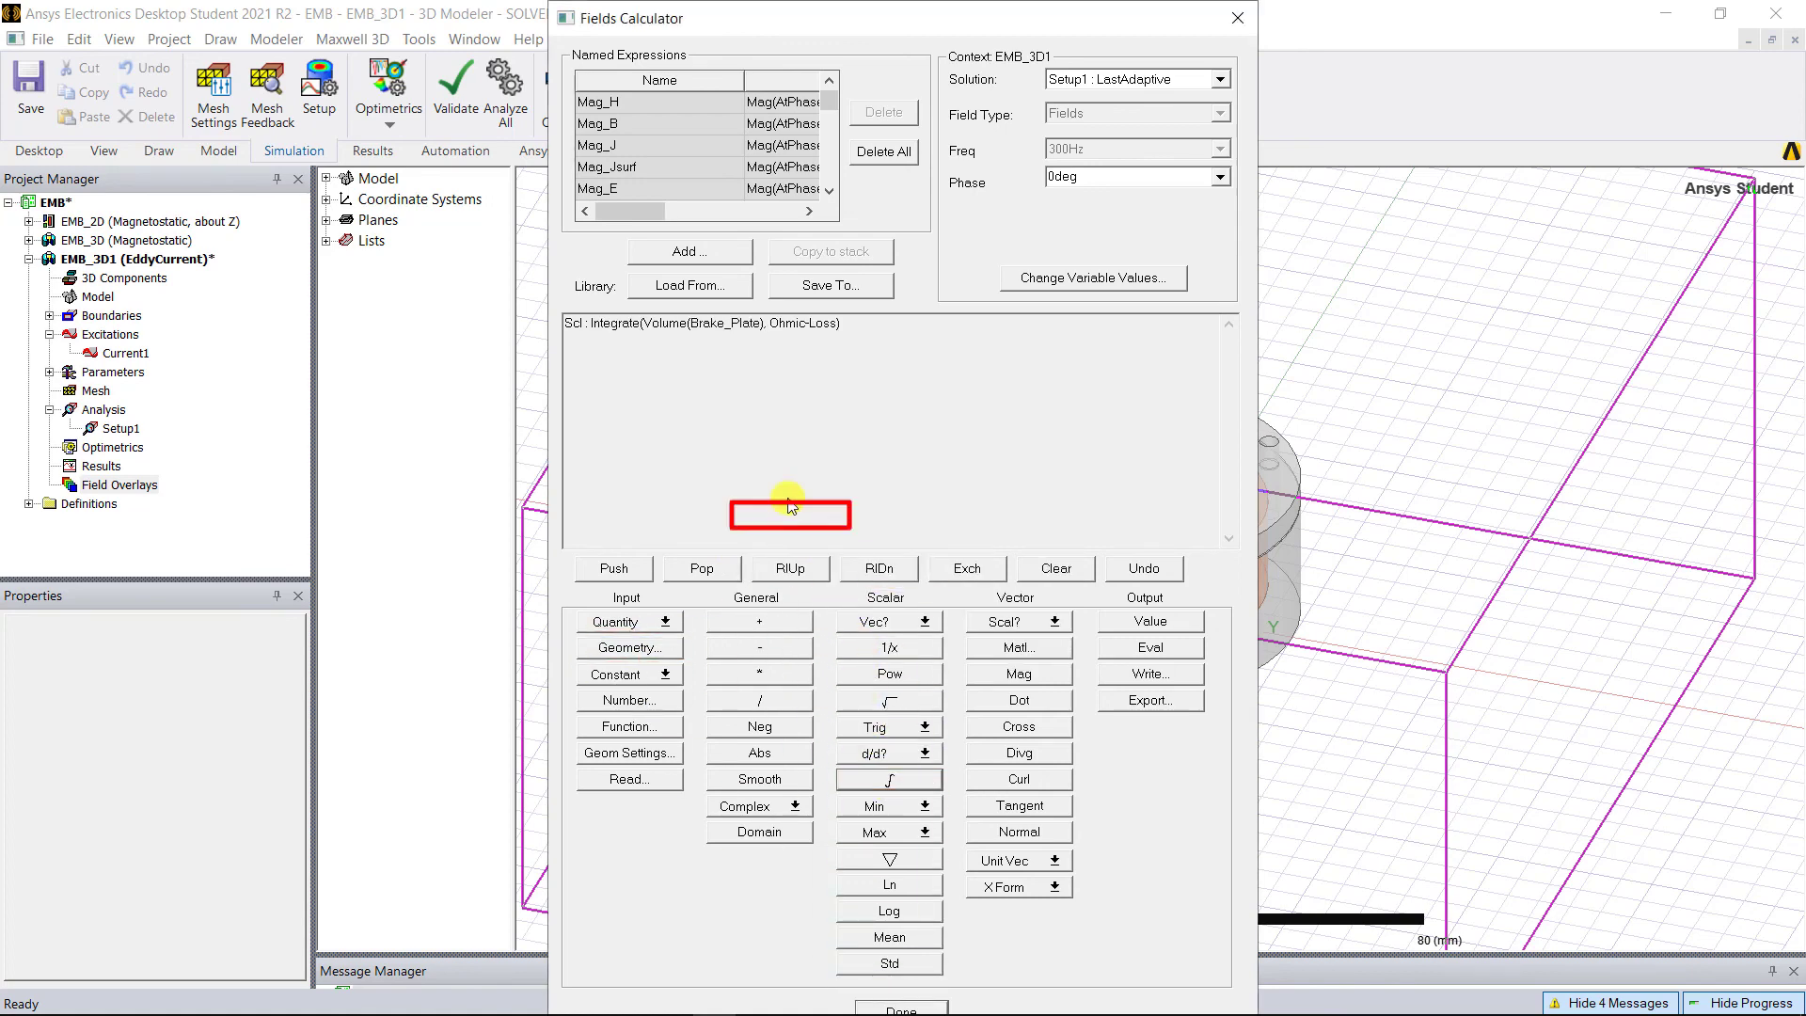
click(689, 252)
text(Loss_Plate)
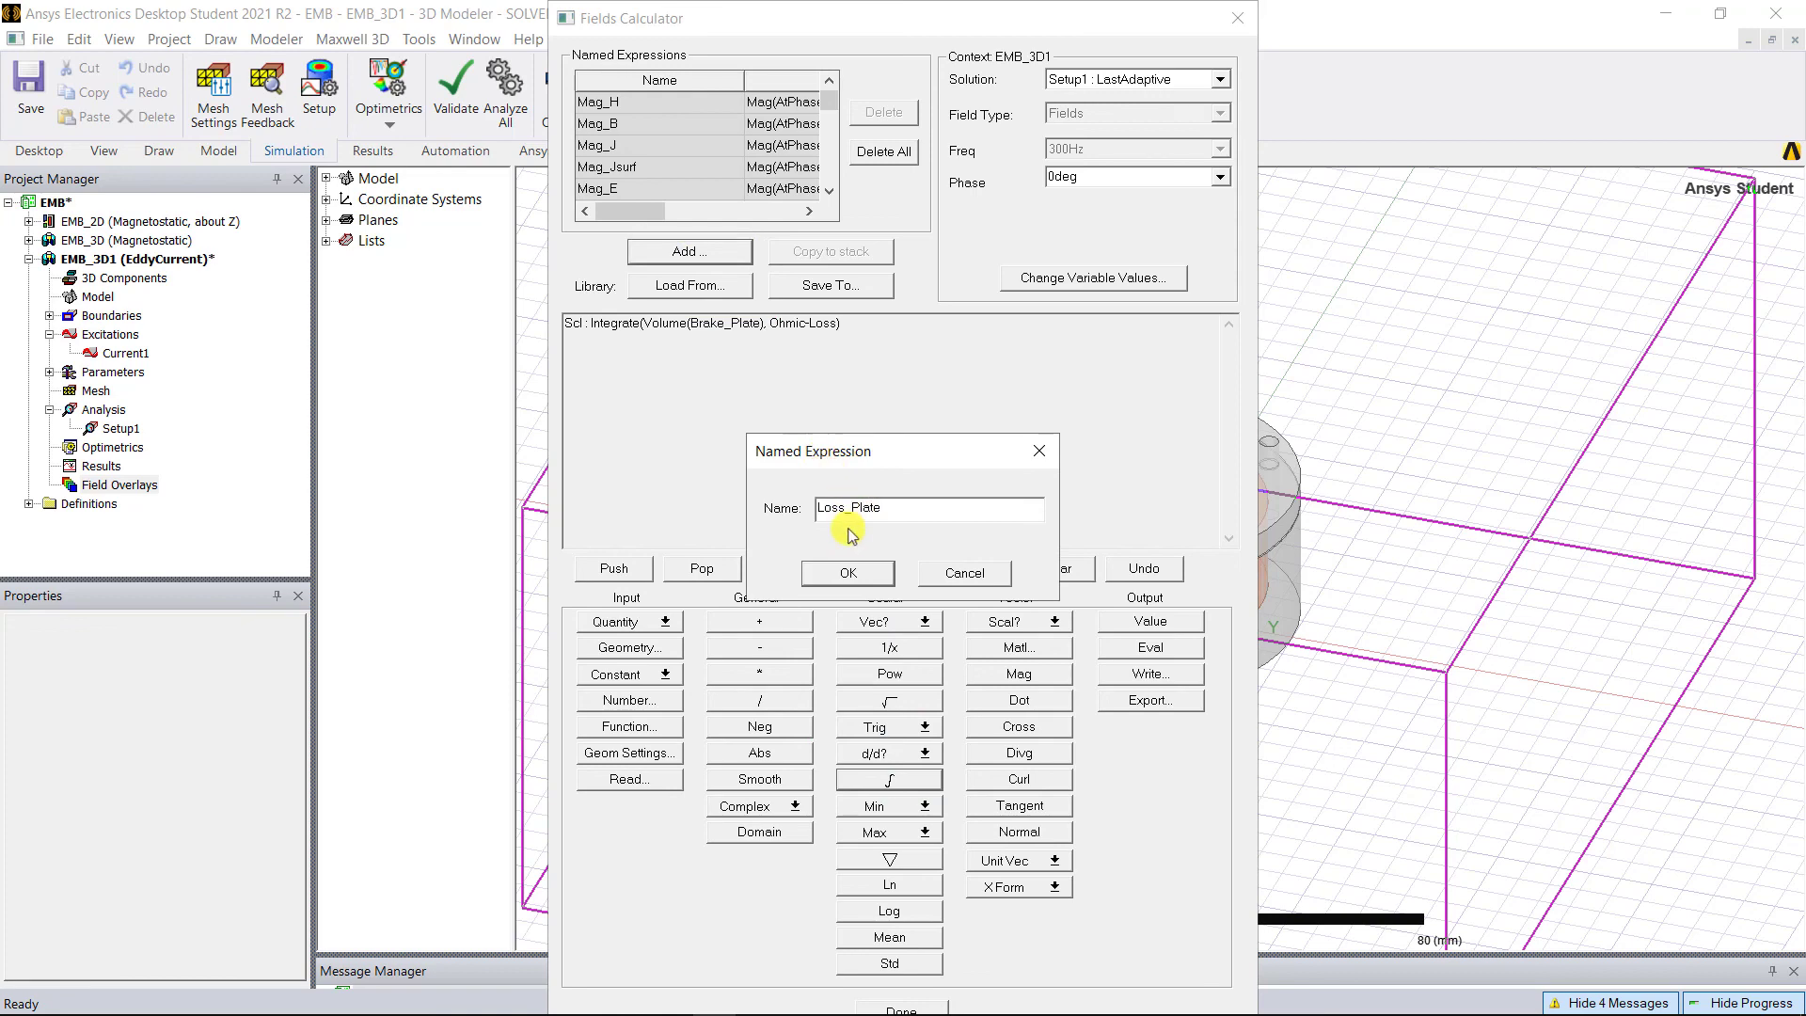
click(848, 573)
Integrate OhmicLoss over the Core volume and save it as Loss_Core
click(679, 619)
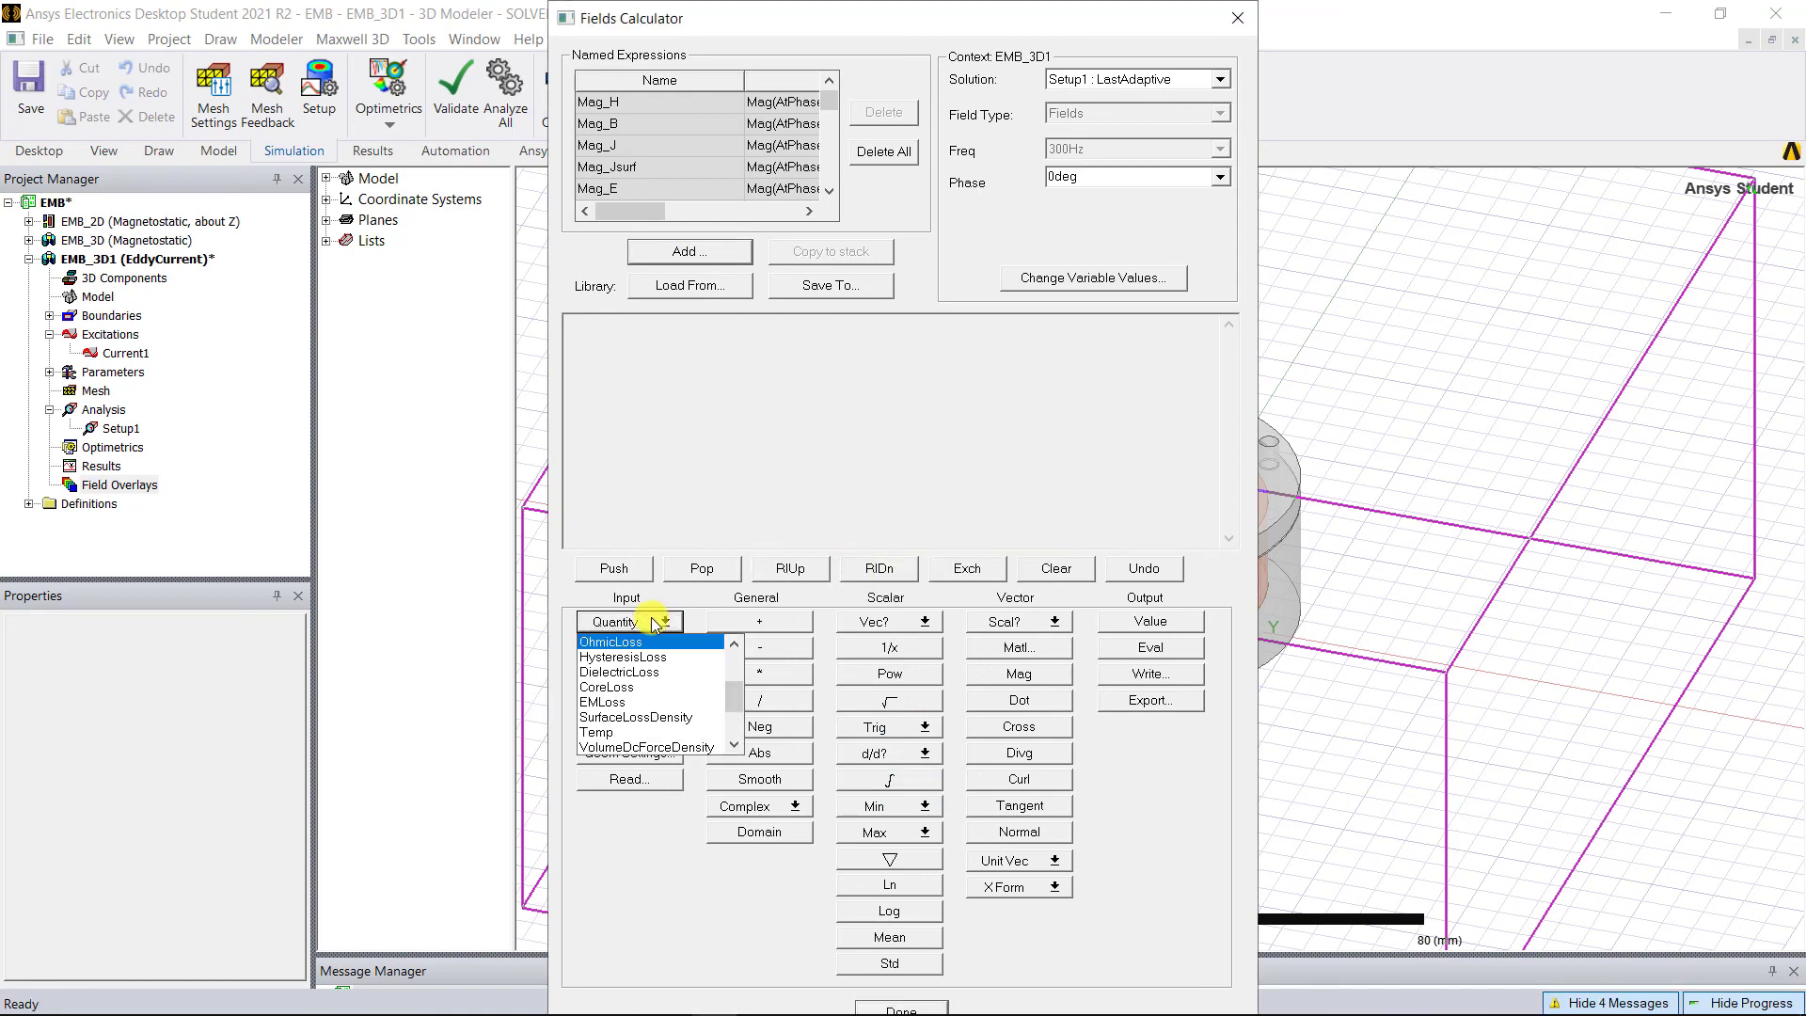
click(640, 636)
click(629, 648)
click(888, 689)
click(834, 641)
click(889, 780)
click(689, 252)
text(Loss_Core)
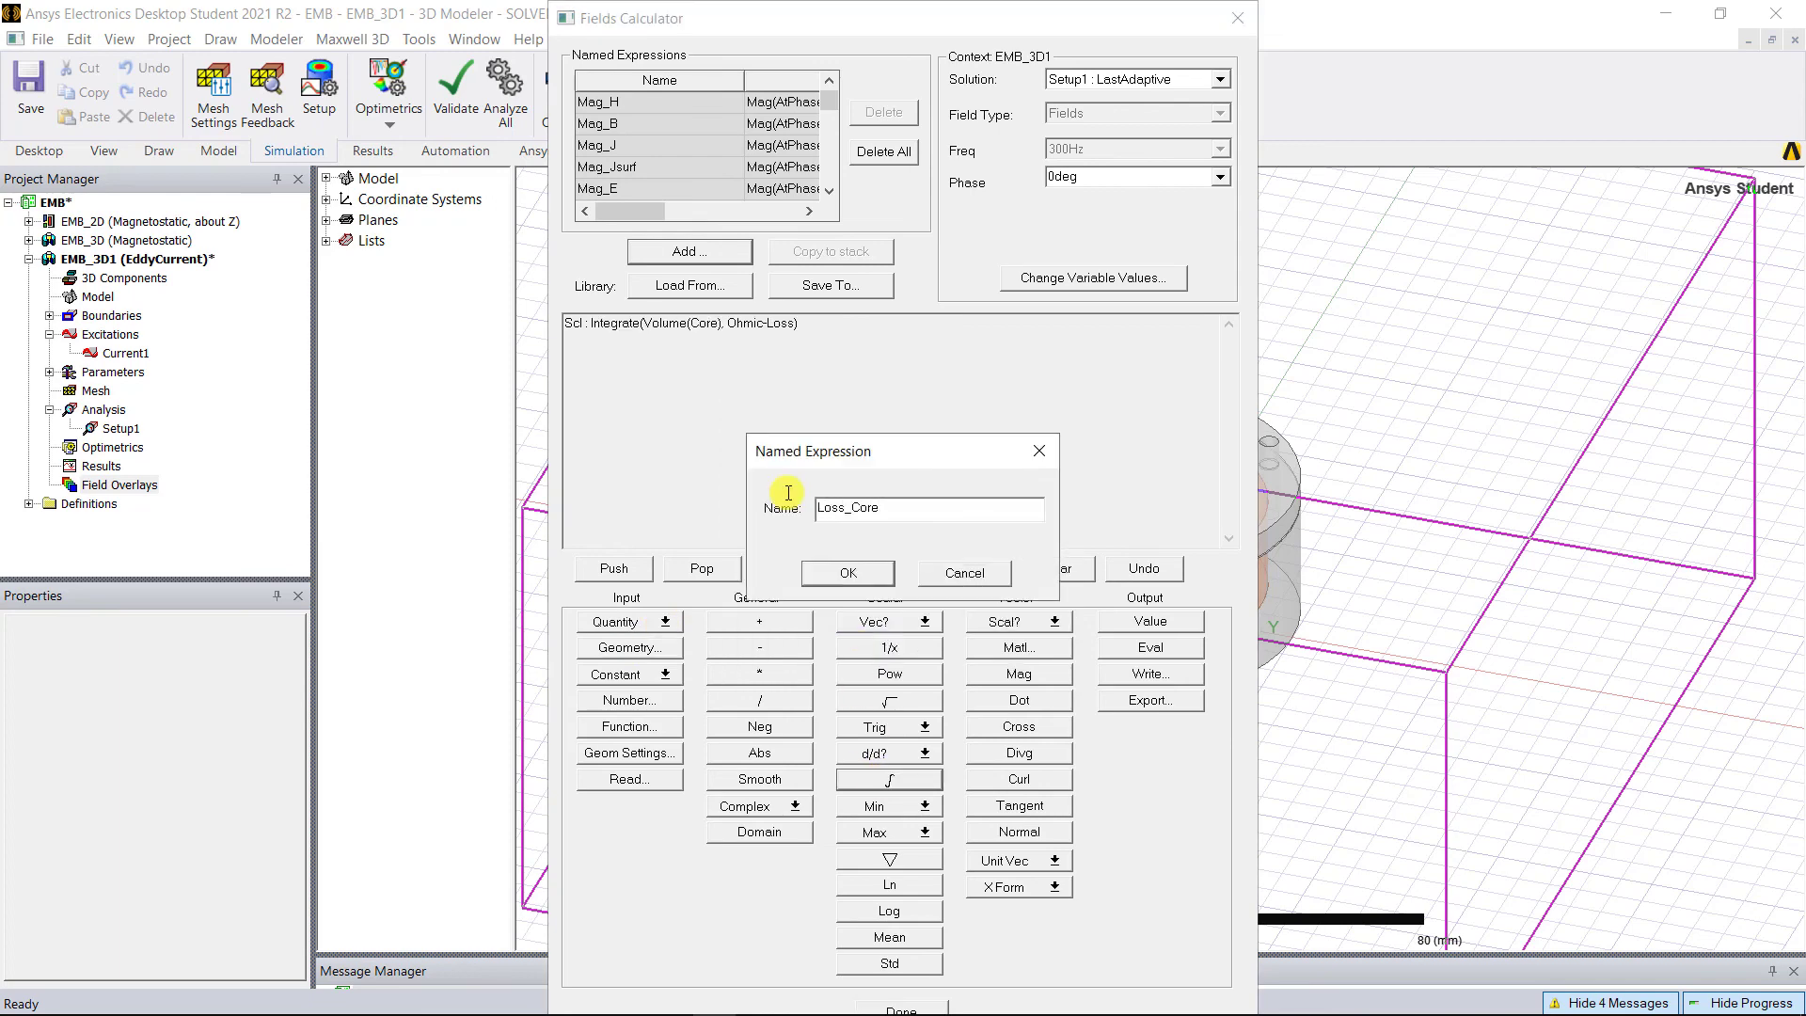
click(875, 573)
Integrate OhmicLoss over the Coil volume and save it as Loss_Coil
click(658, 622)
click(640, 636)
click(629, 647)
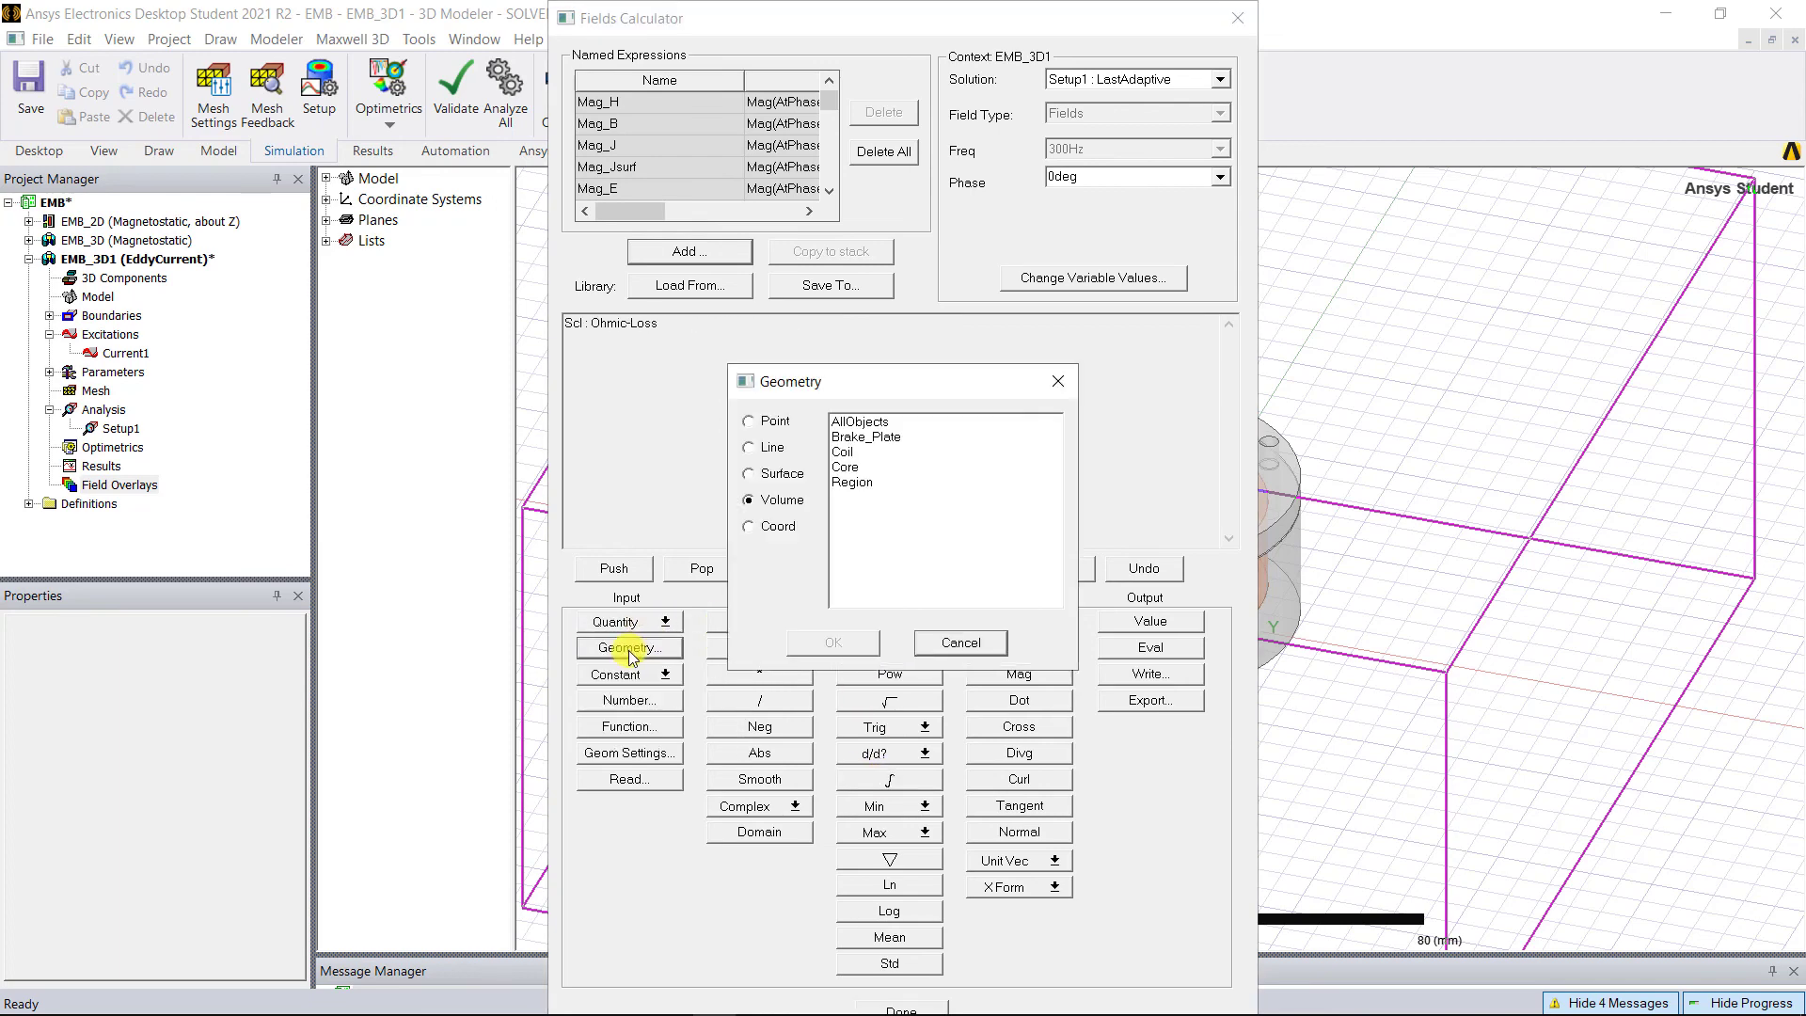
click(844, 452)
click(833, 643)
click(879, 782)
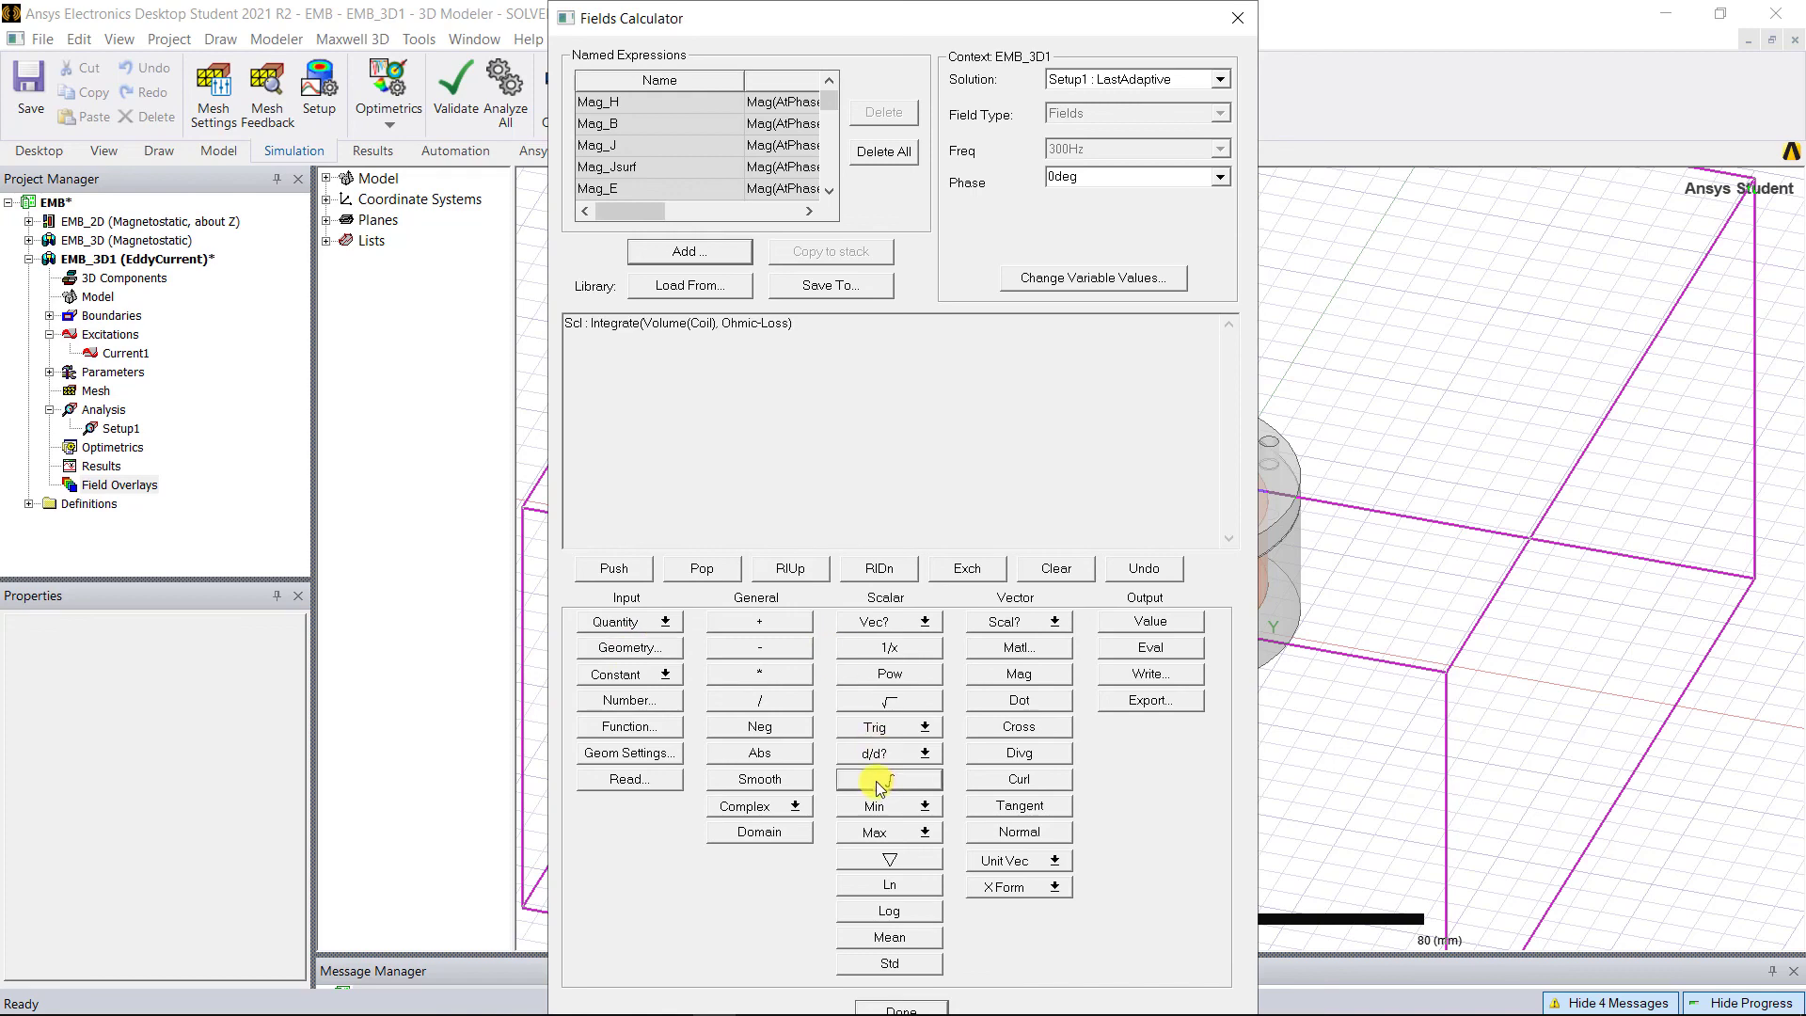
click(687, 251)
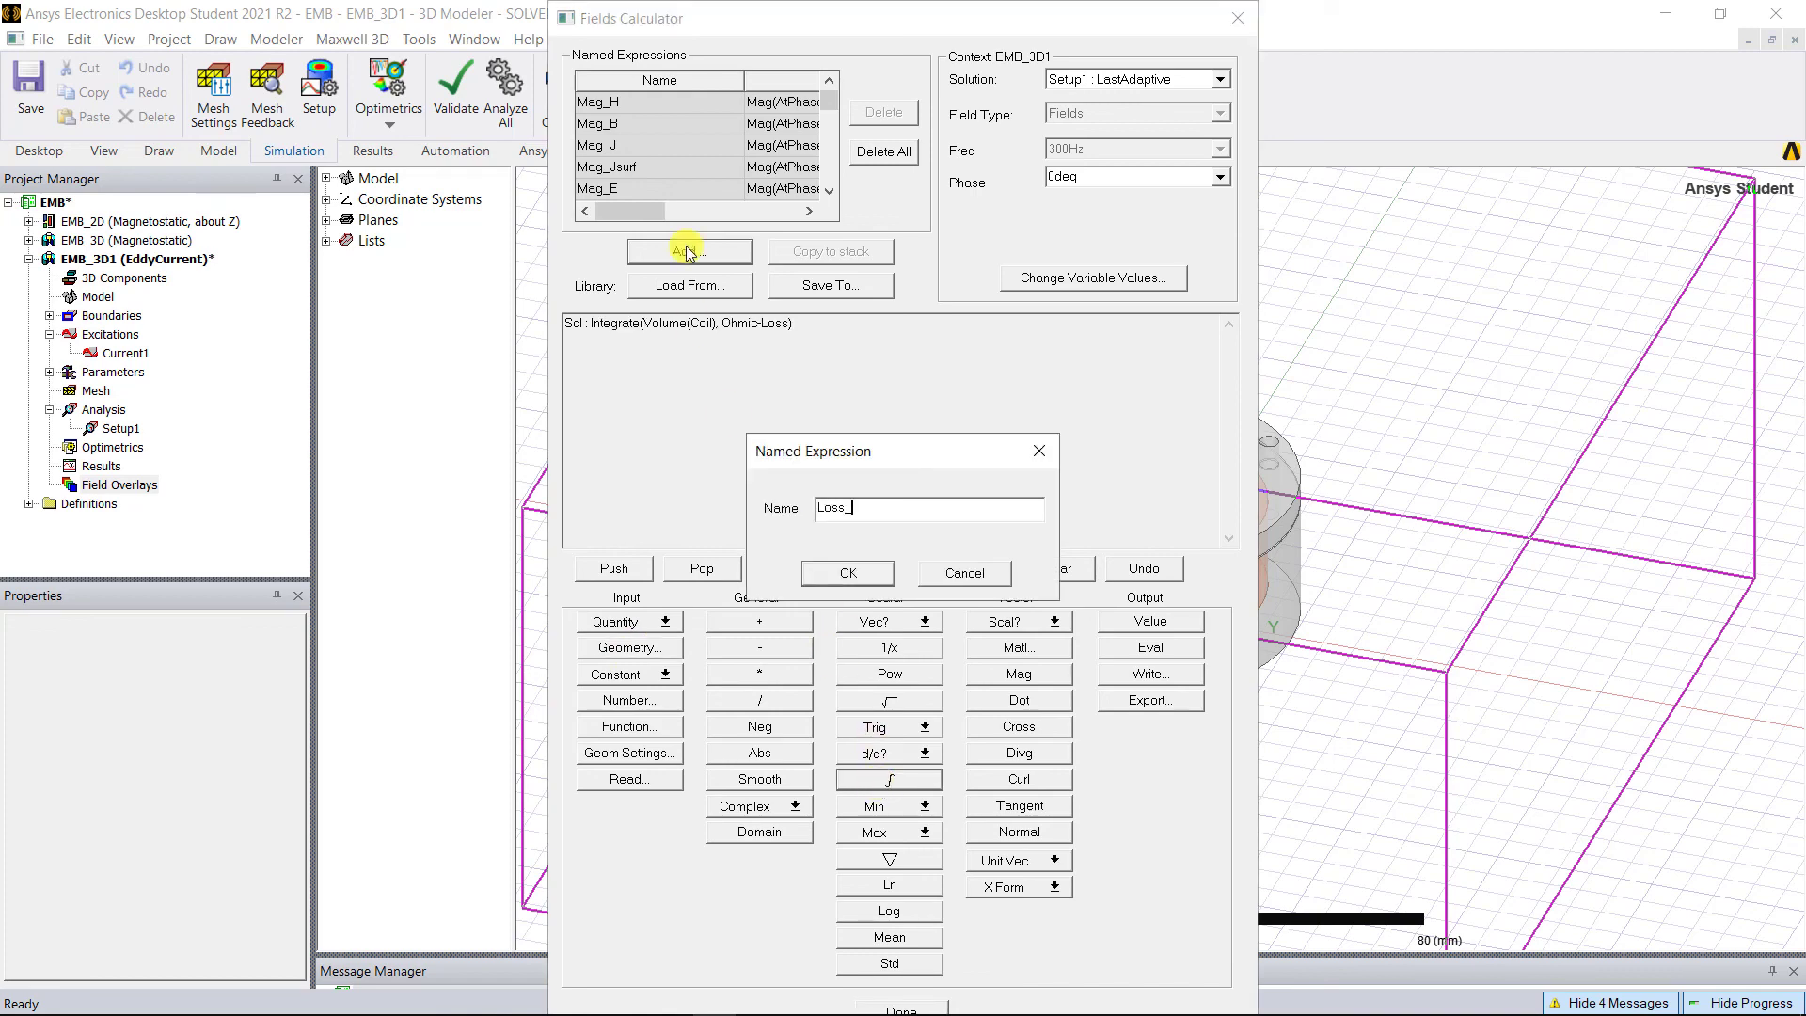
click(847, 573)
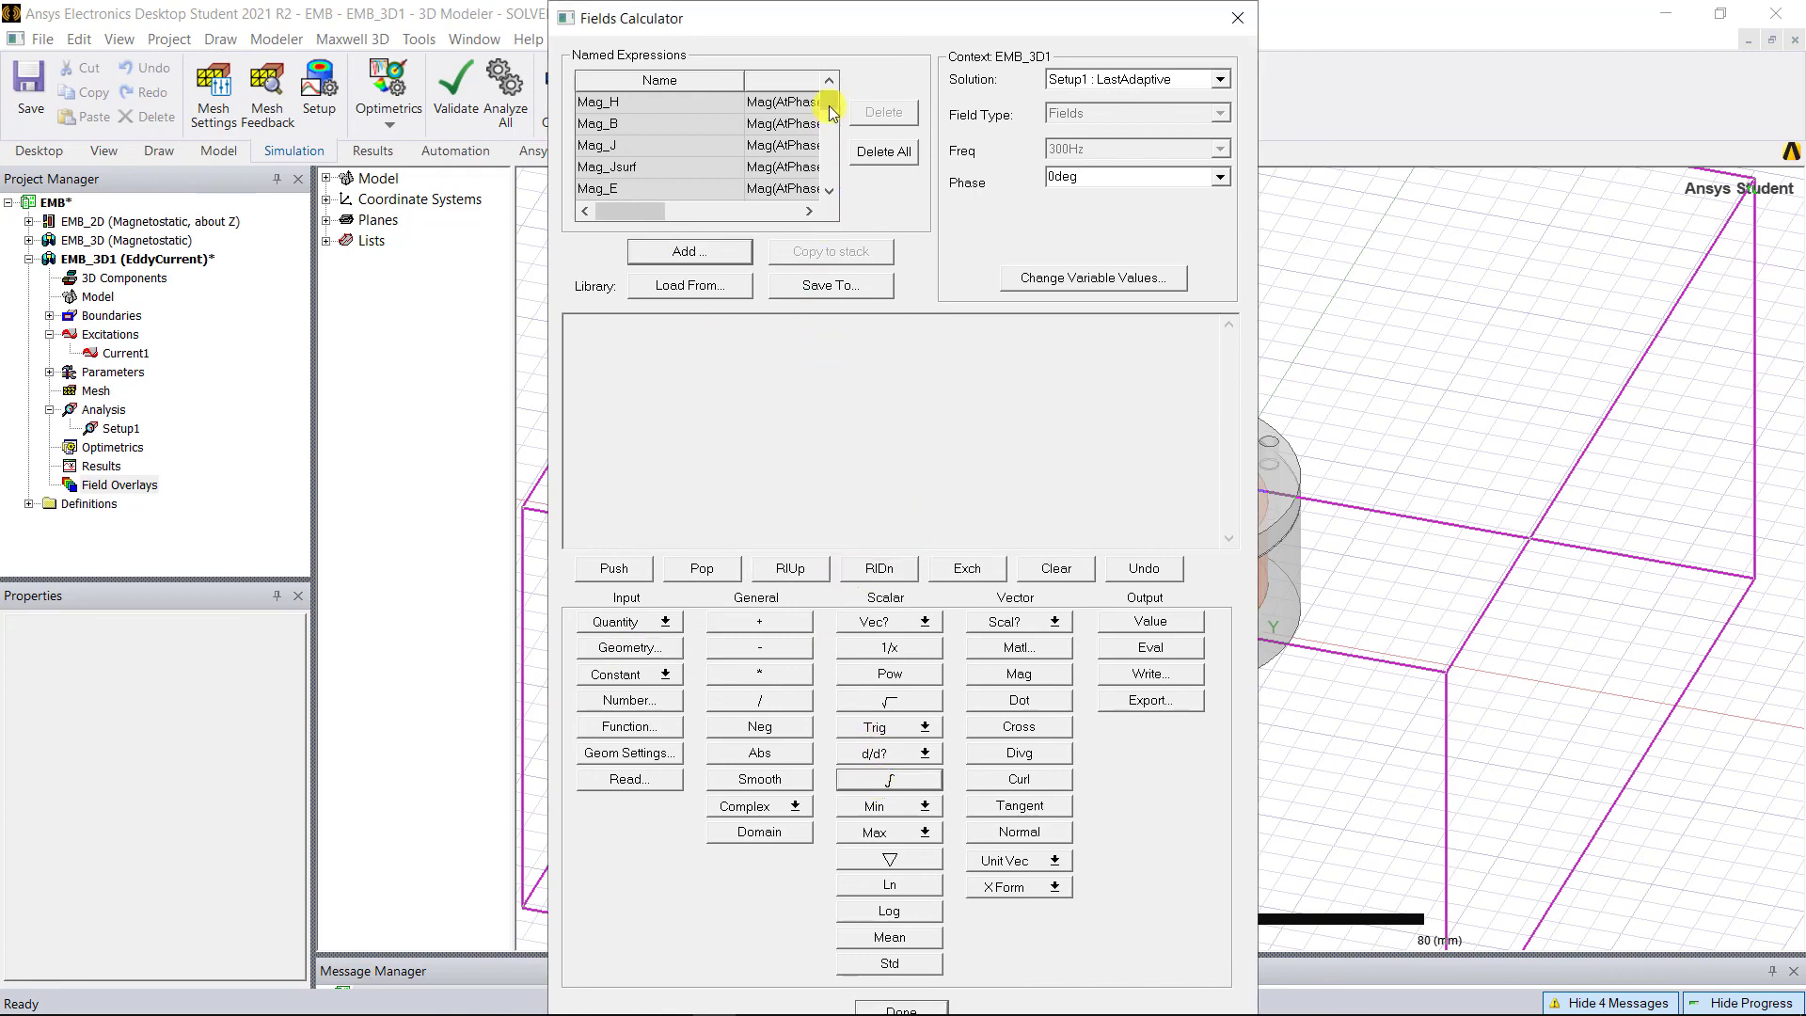
drag(828, 104, 832, 172)
Evaluate Loss_Core (206.10) and Loss_Plate (29.69) from the named expressions
click(602, 177)
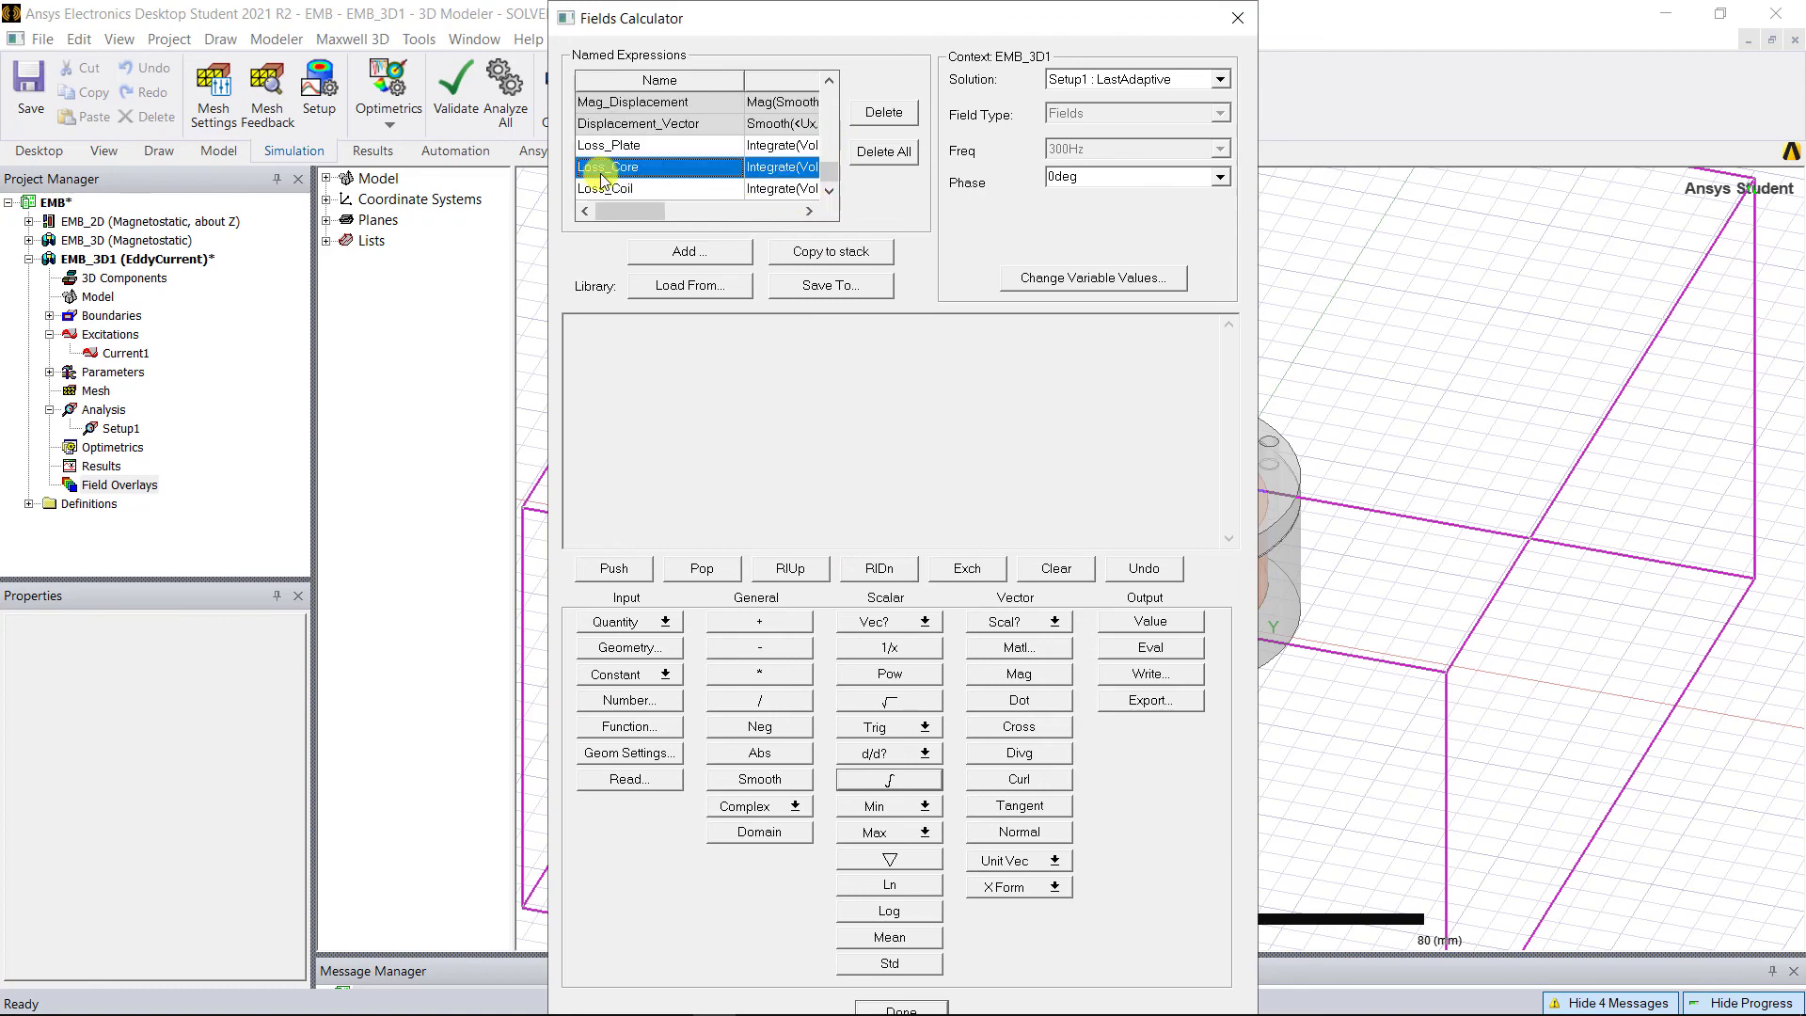
click(801, 258)
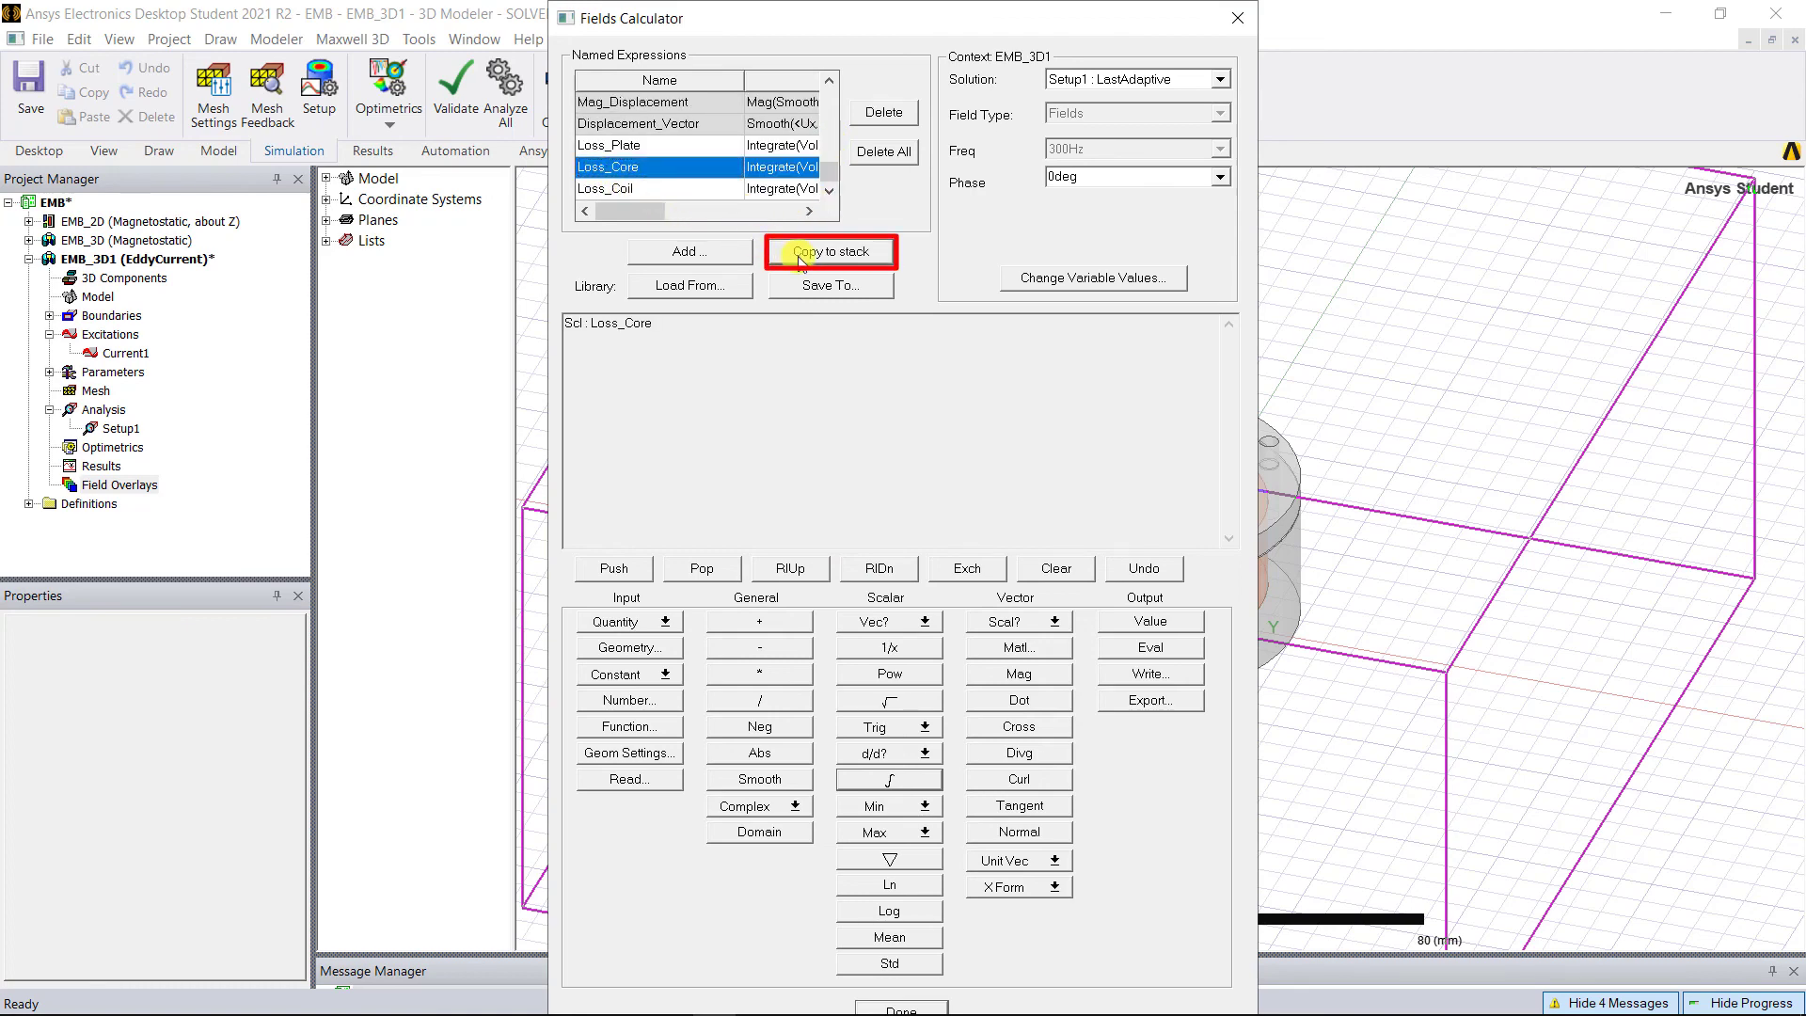
click(1124, 649)
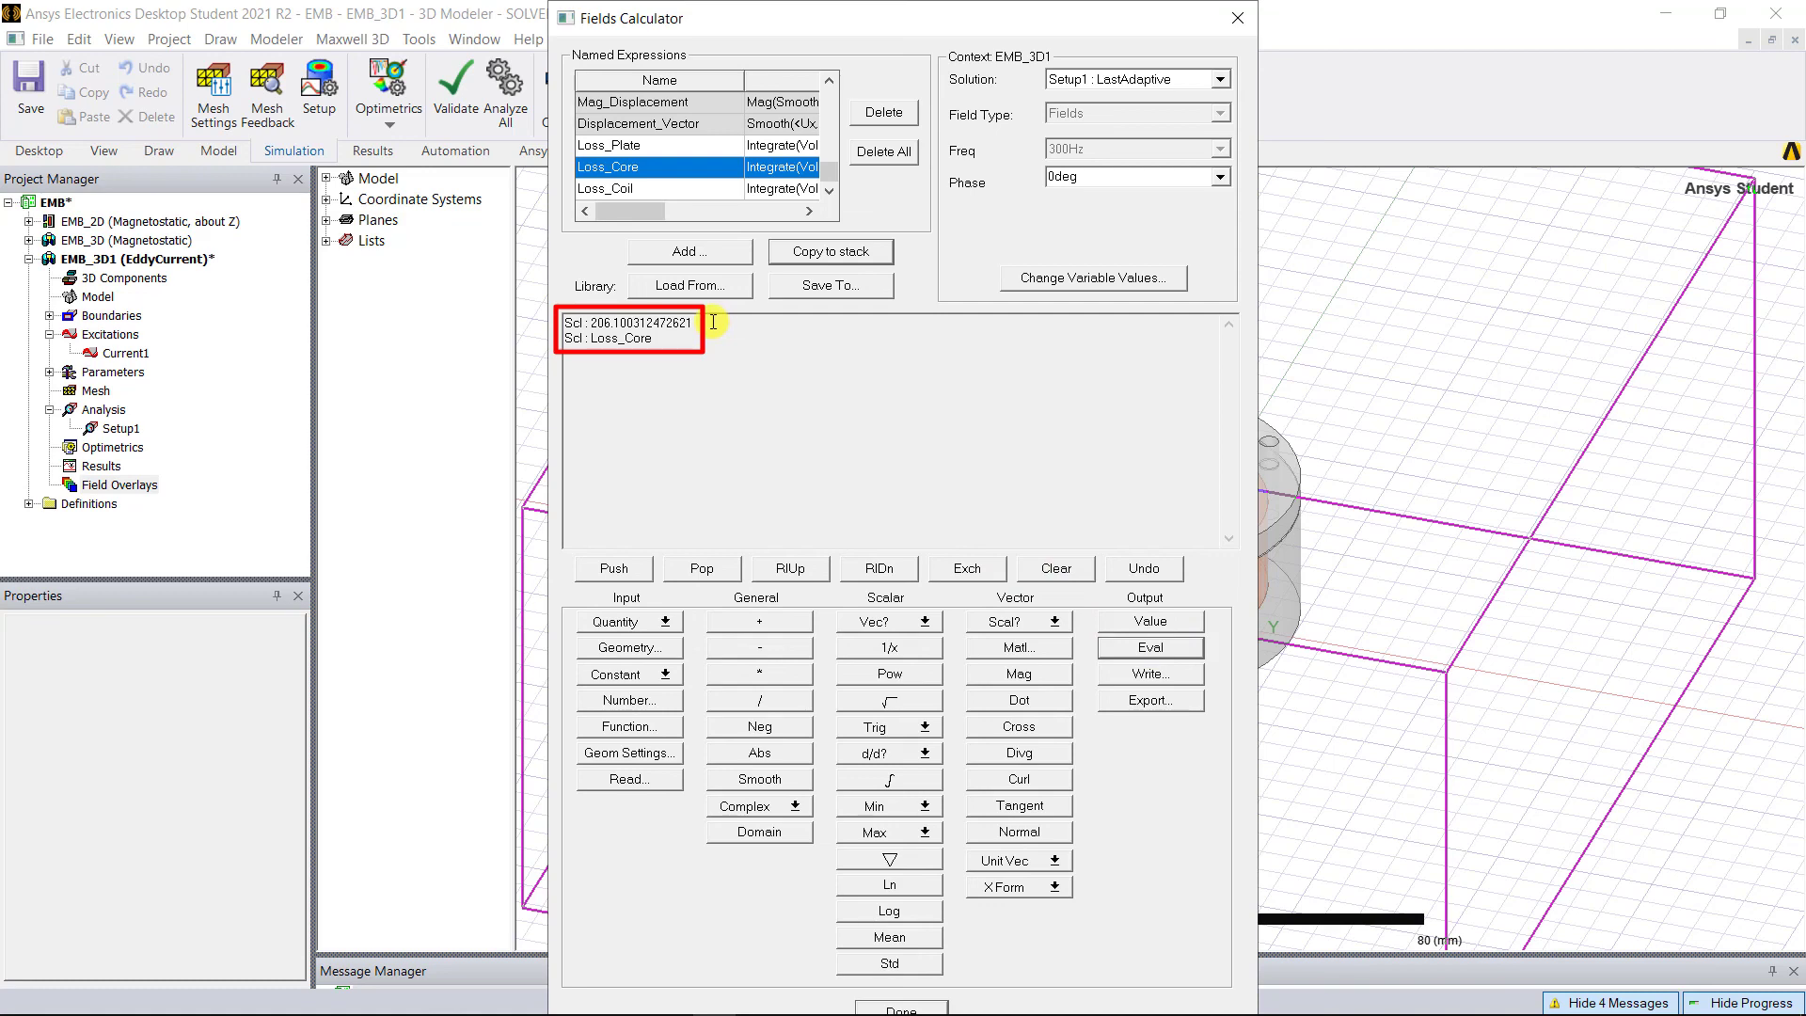
click(654, 149)
click(824, 251)
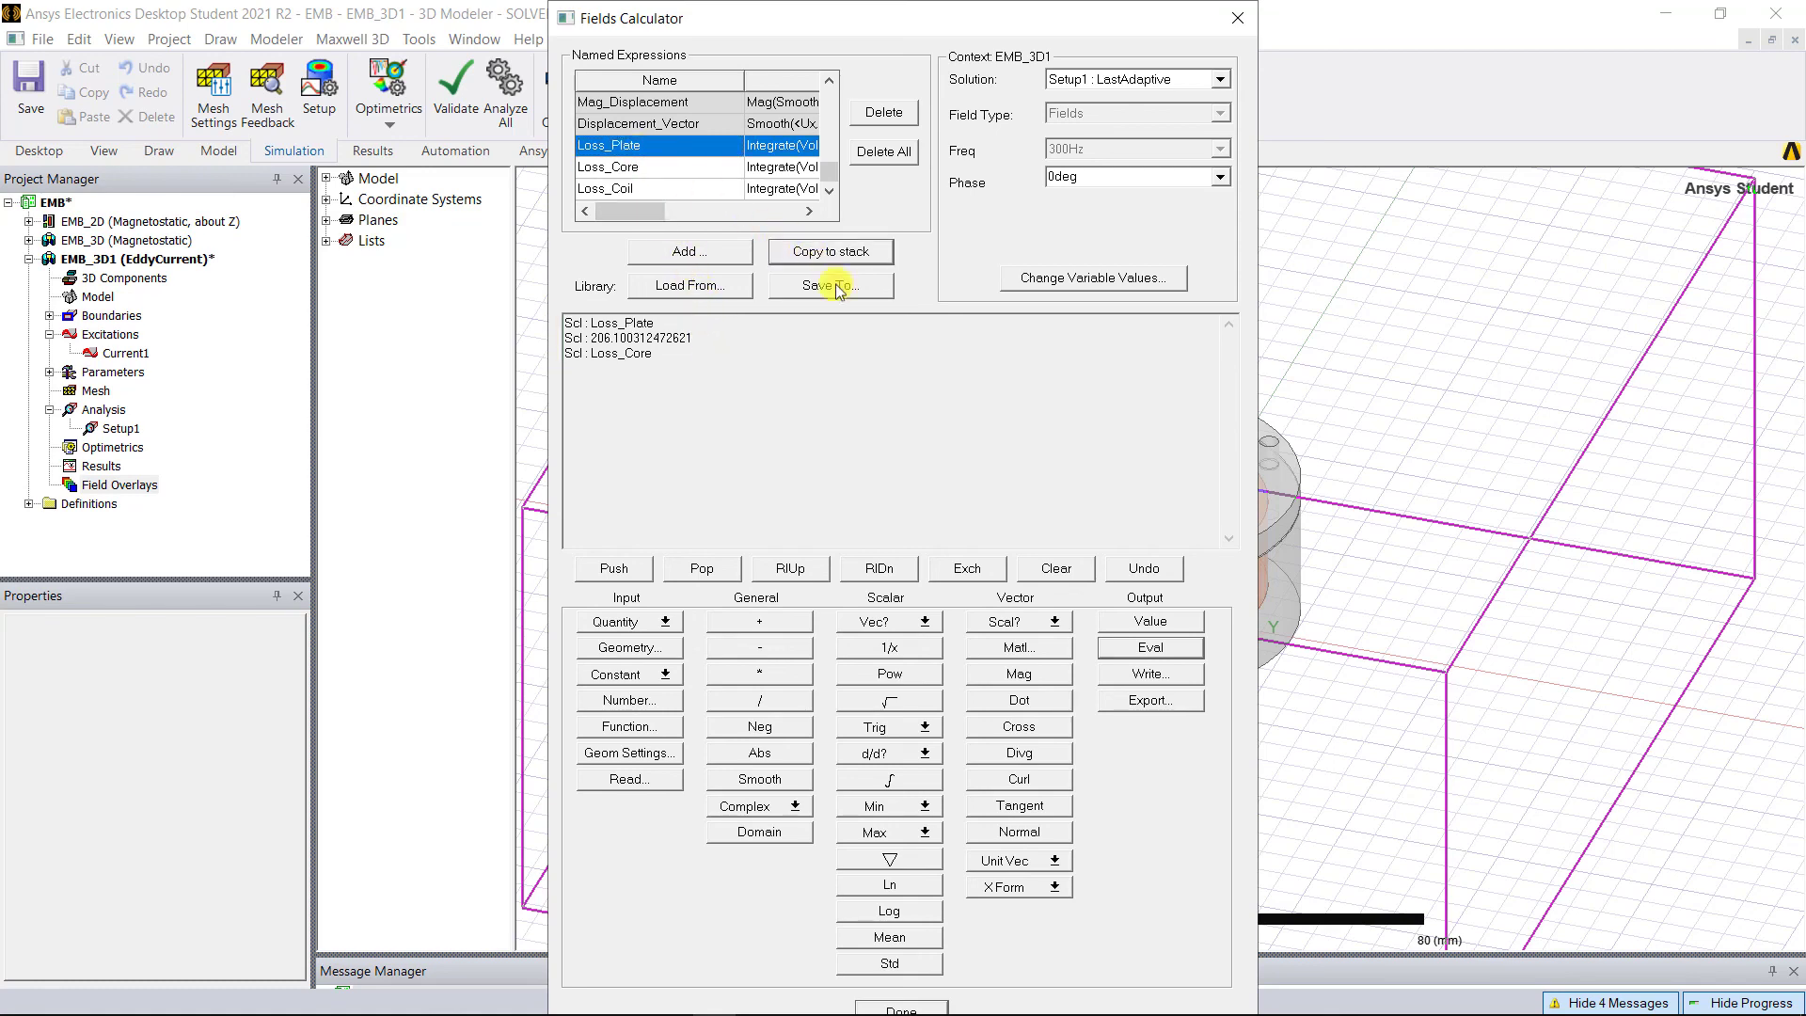
click(1151, 648)
Evaluate Loss_Coil (12.64) and close the Fields Calculator
click(622, 190)
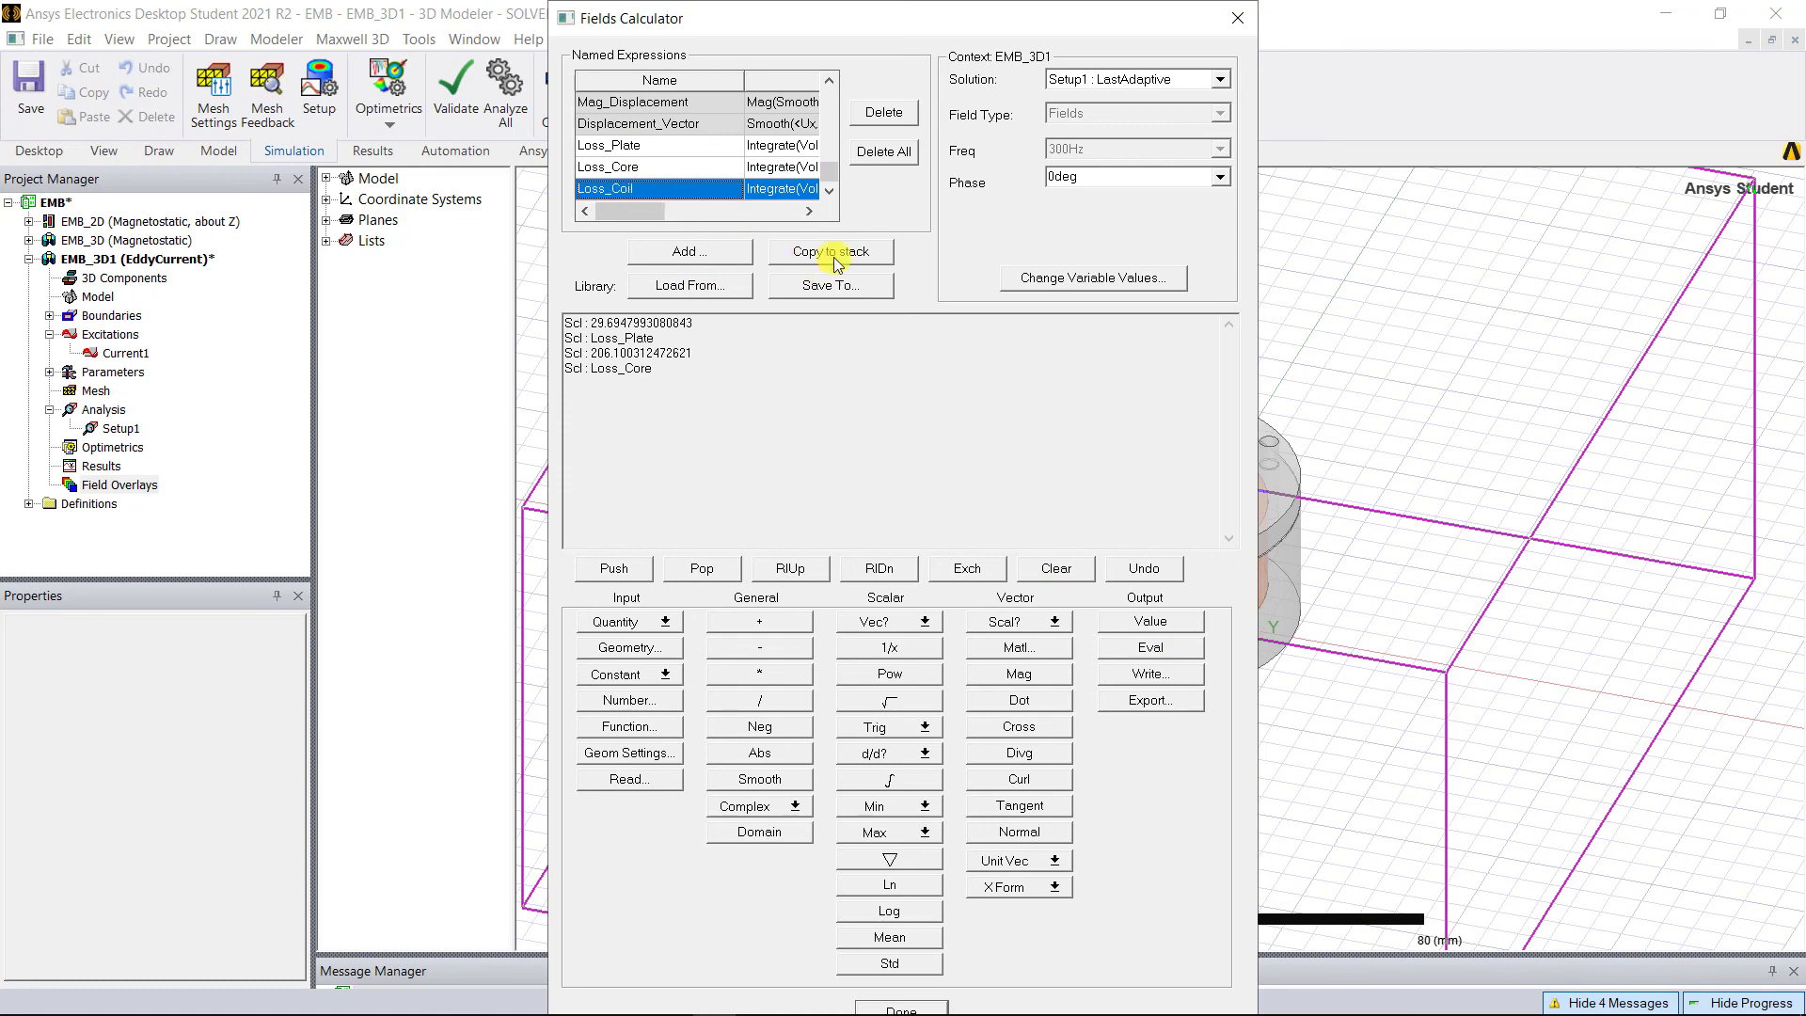
click(828, 252)
click(1150, 647)
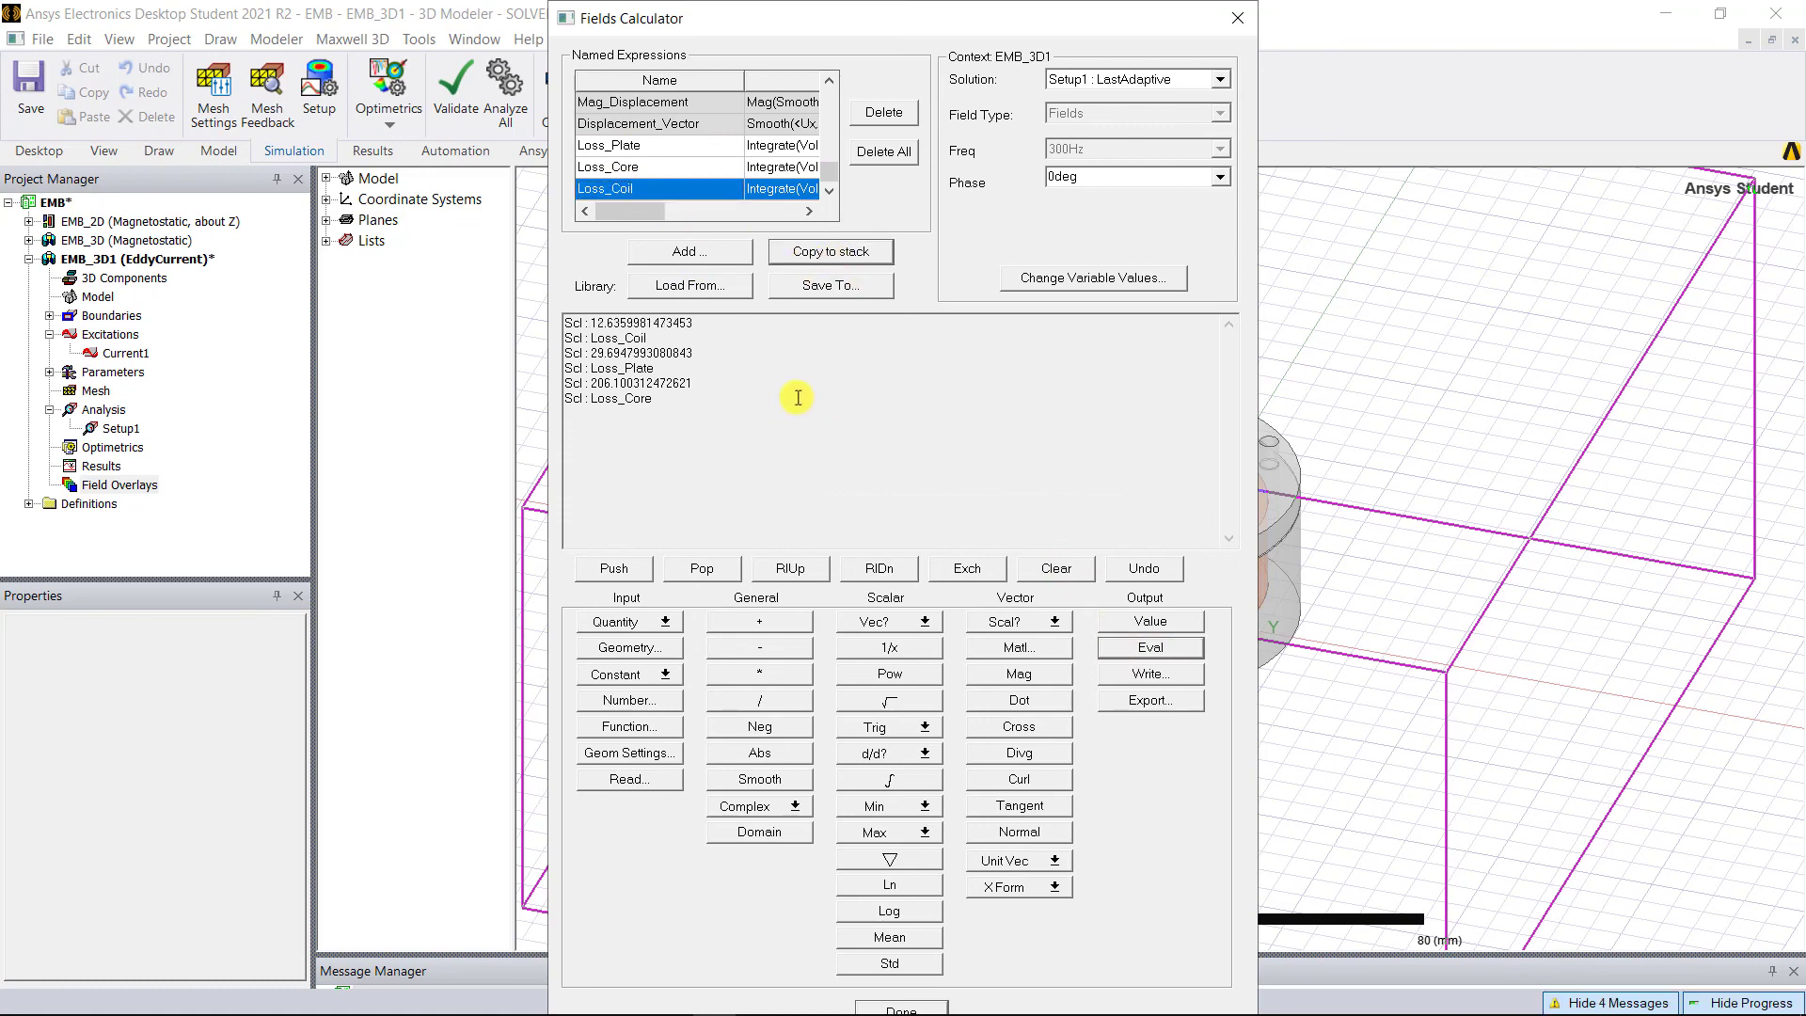
click(901, 1005)
Create a Vector_J current-density plot on the Brake_Plate solid
double_click(357, 178)
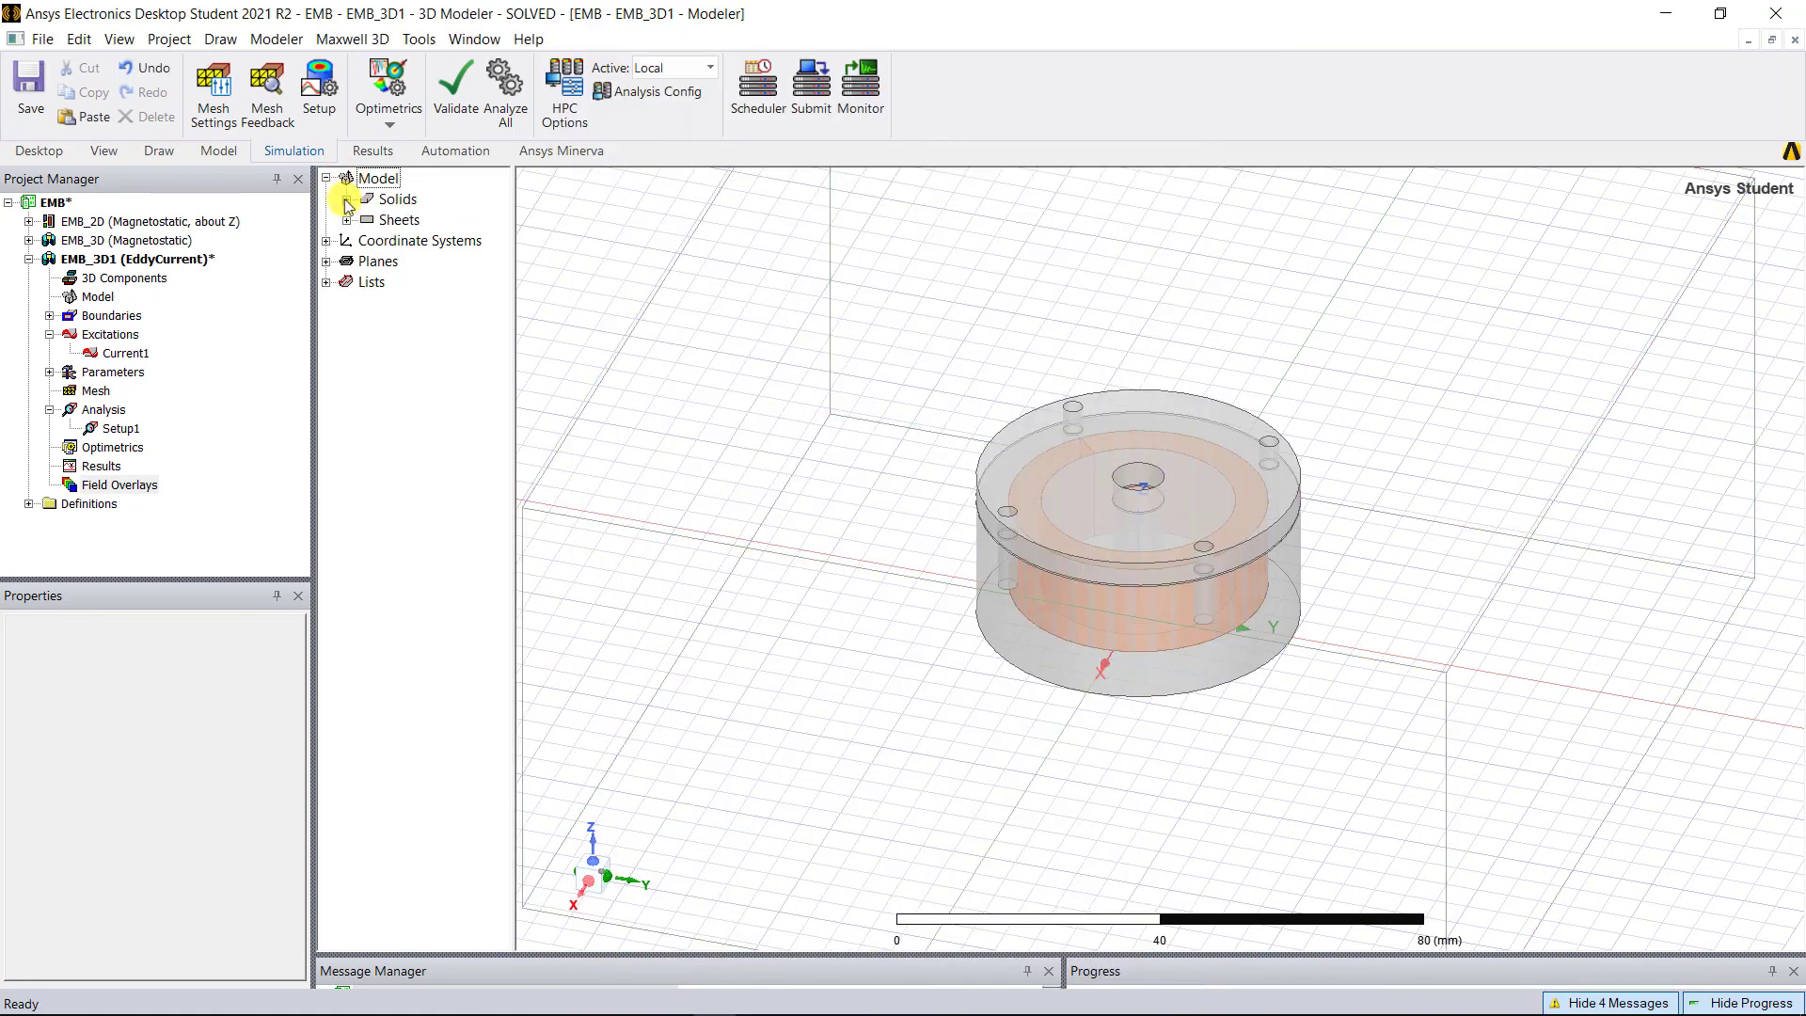
click(347, 199)
click(368, 241)
click(456, 260)
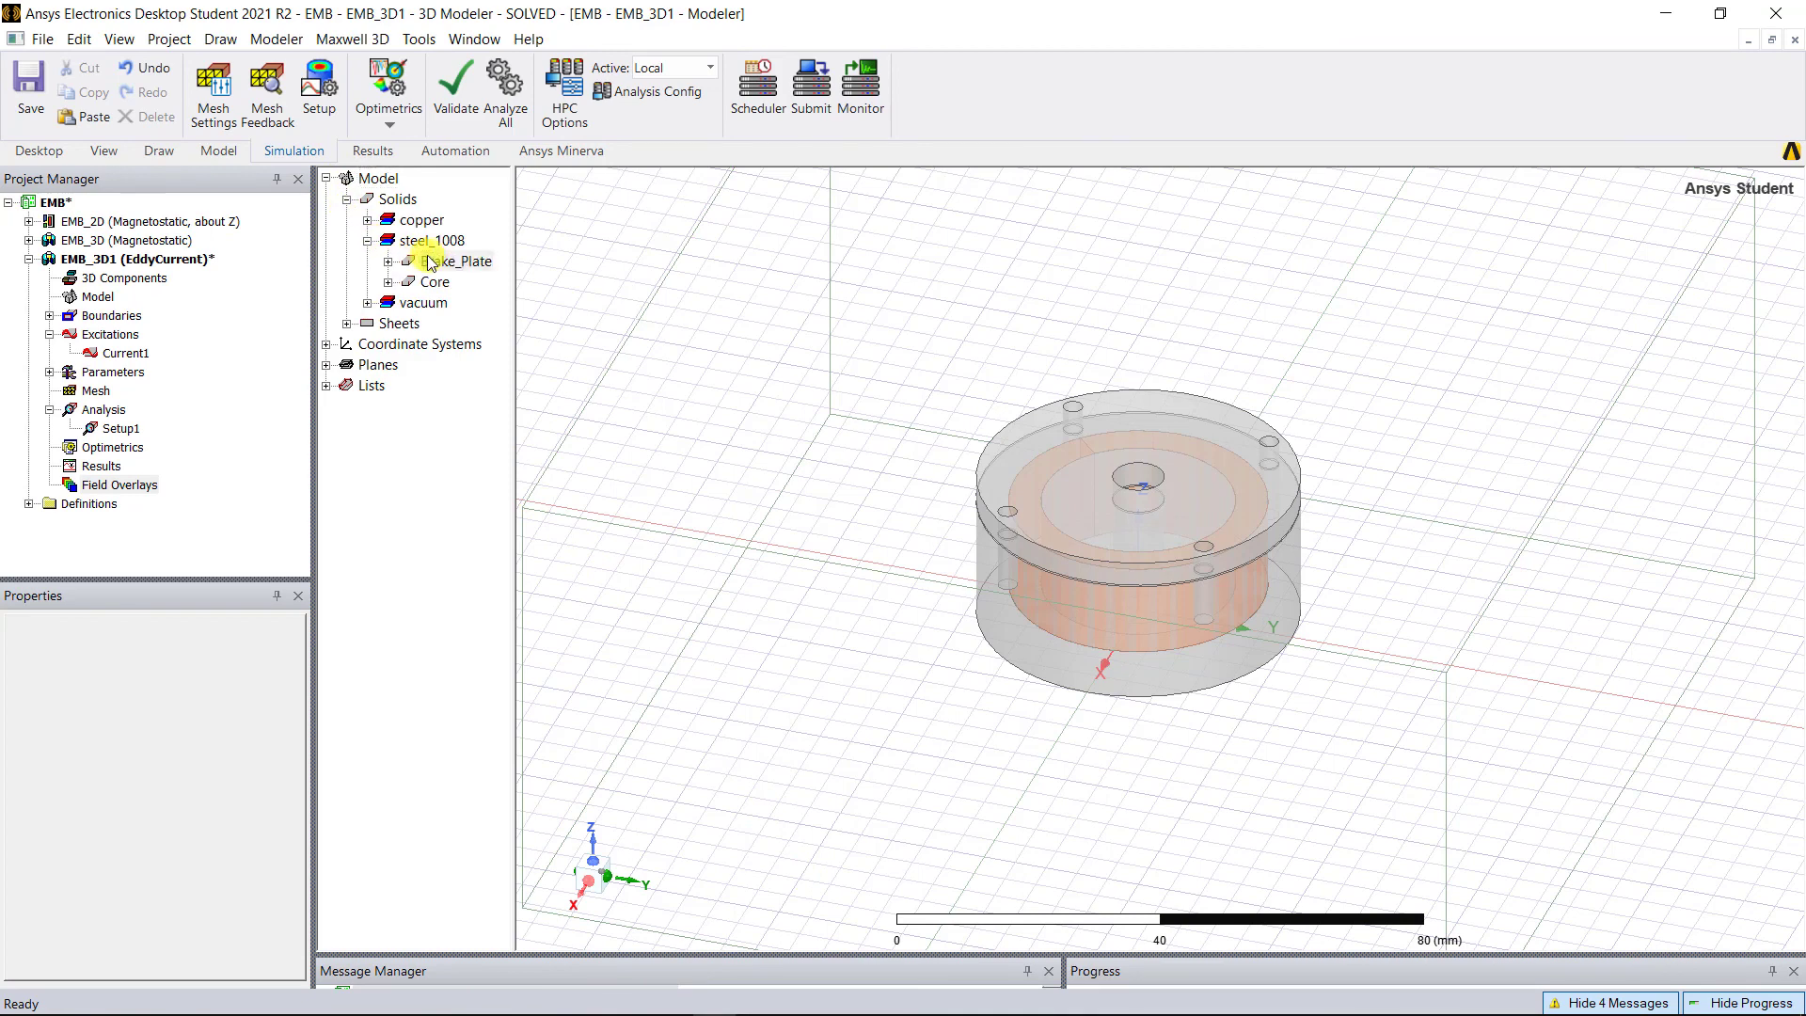
right_click(138, 487)
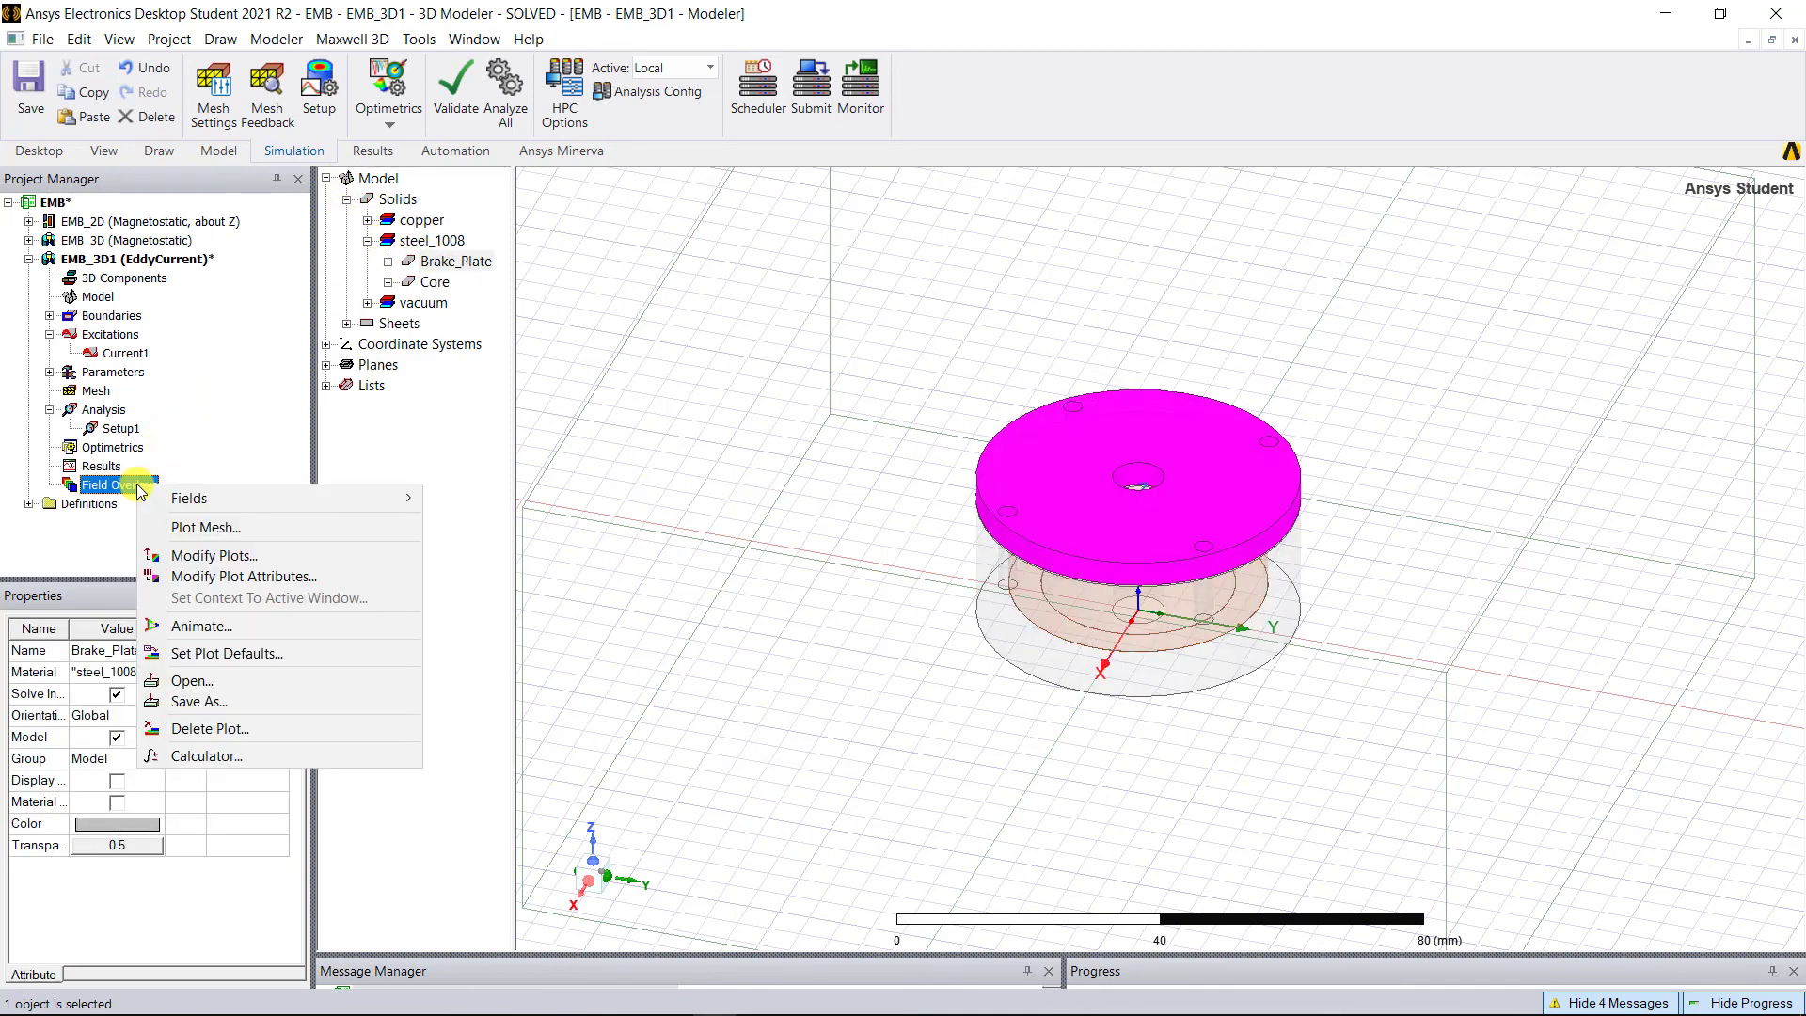
mouse_move(243, 508)
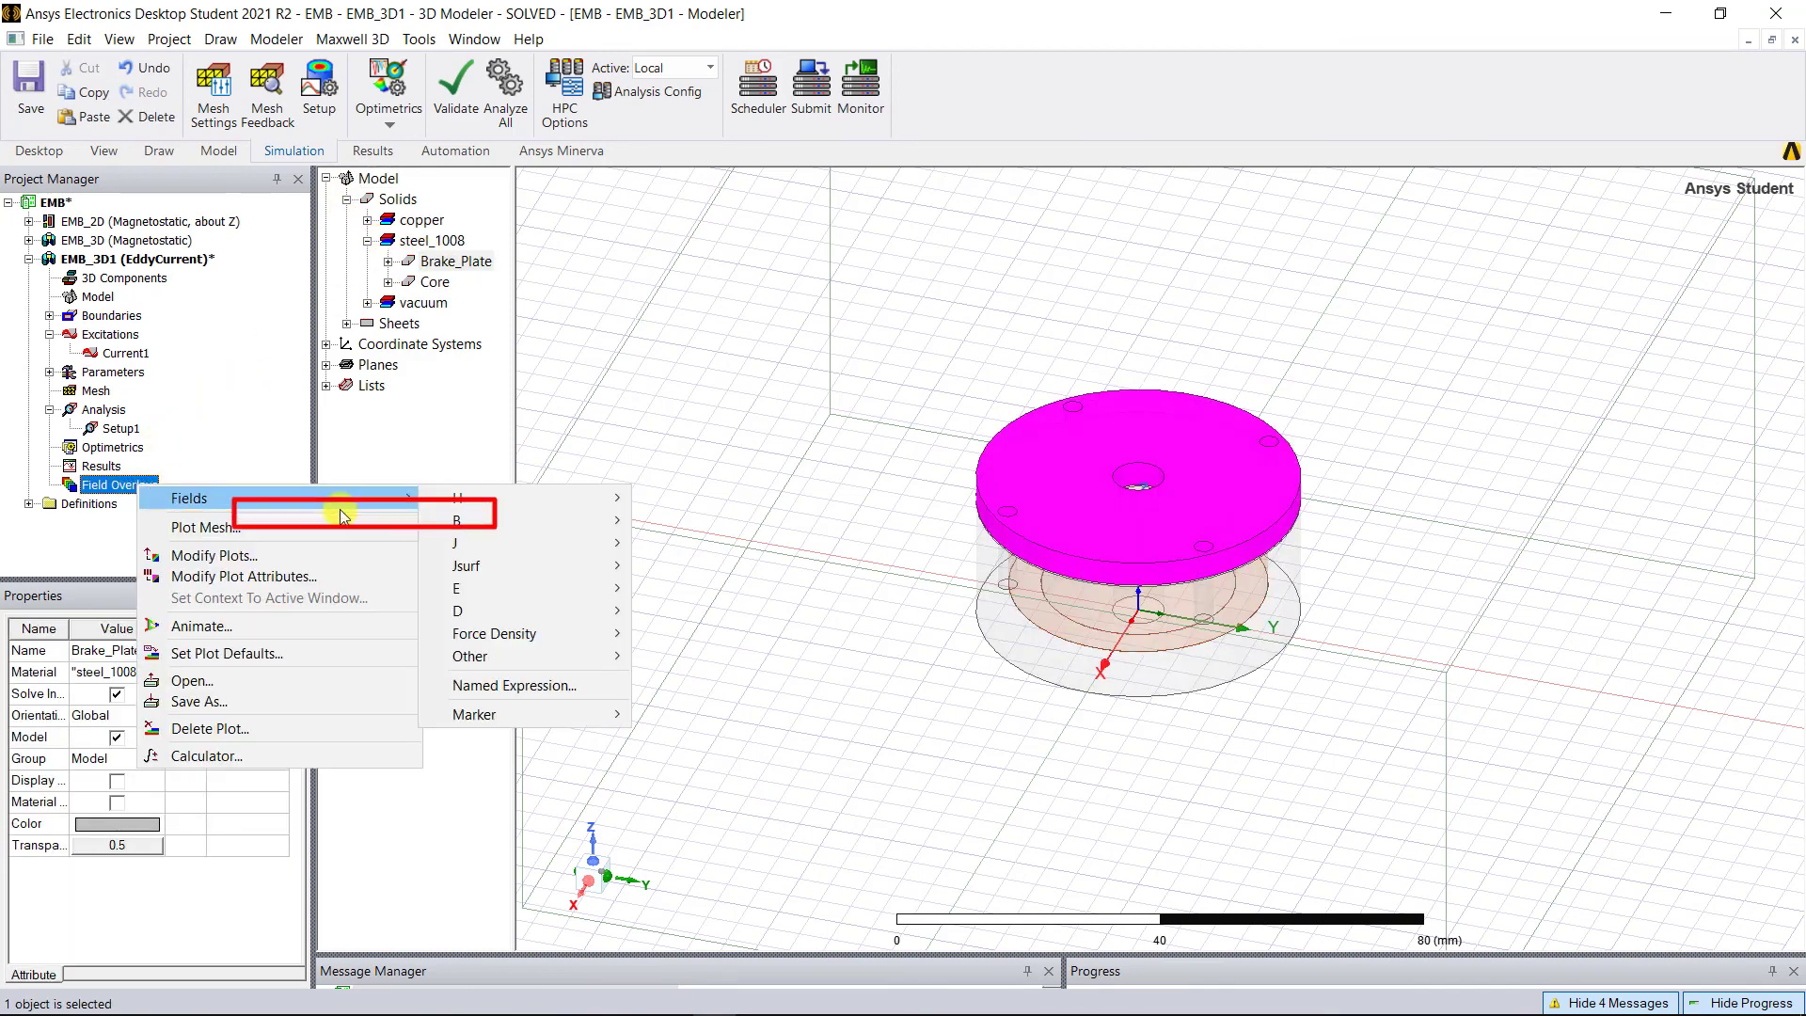
mouse_move(470, 543)
click(684, 591)
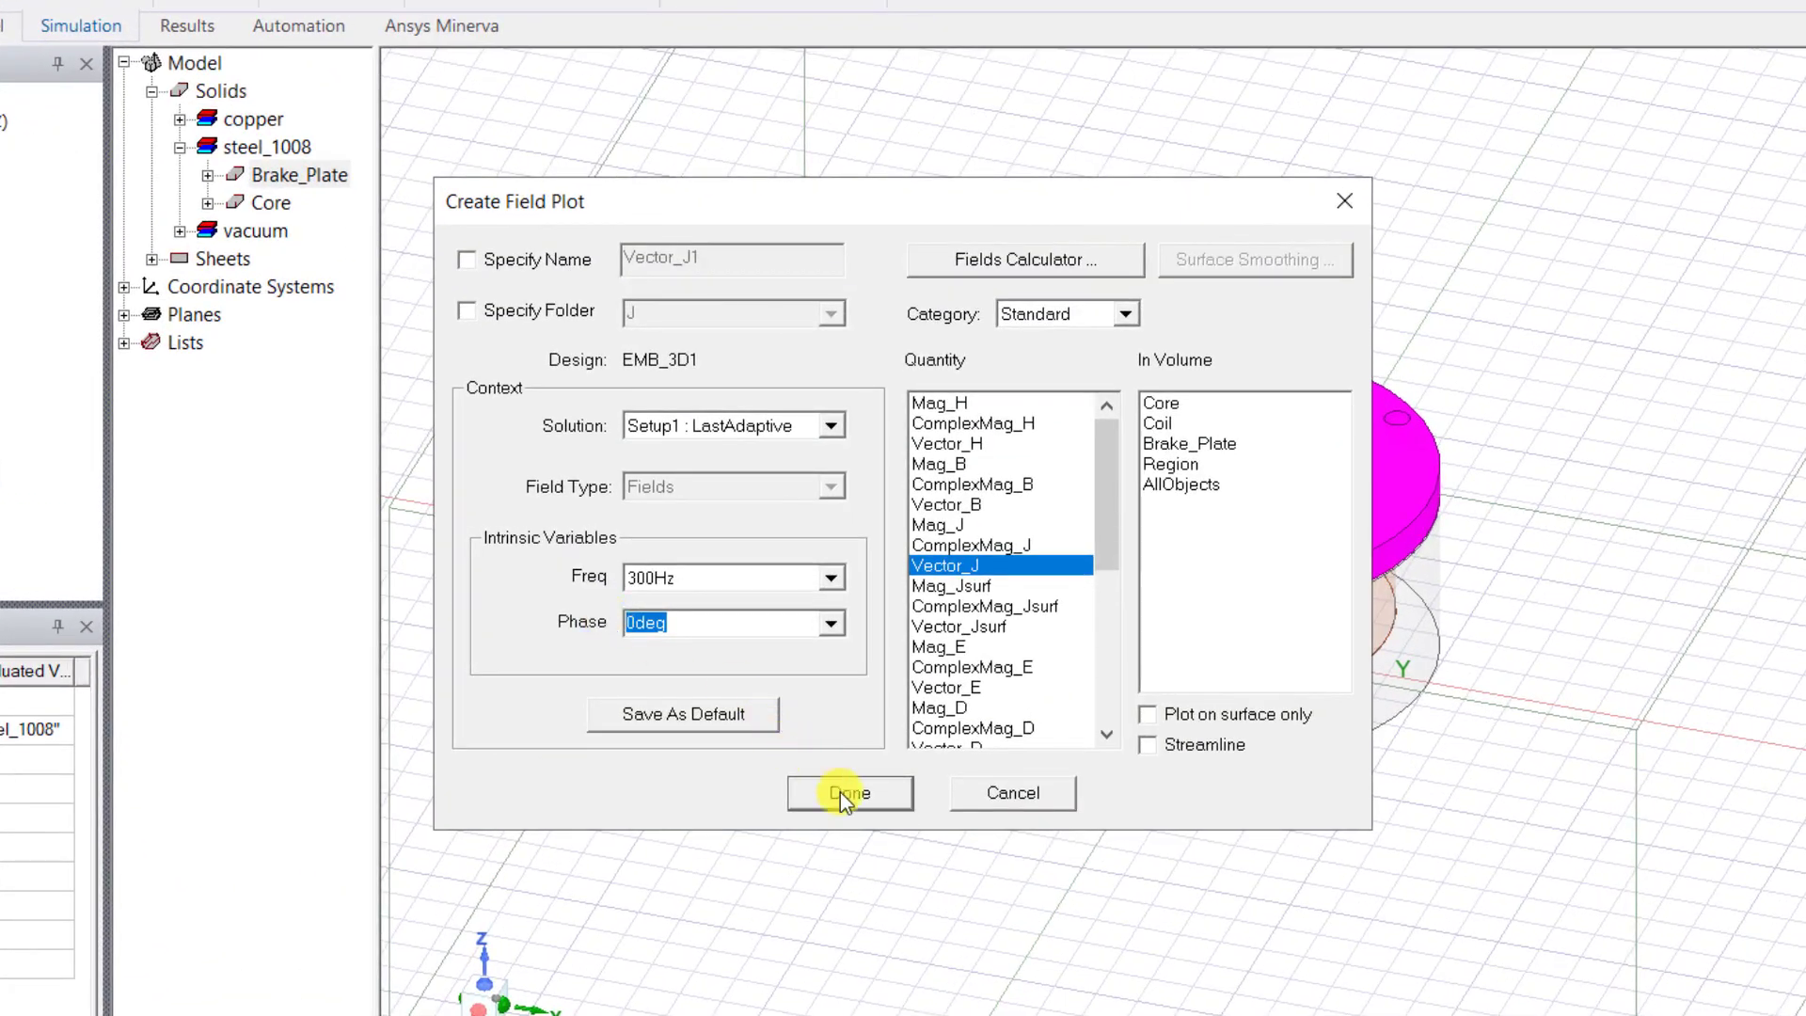
click(847, 793)
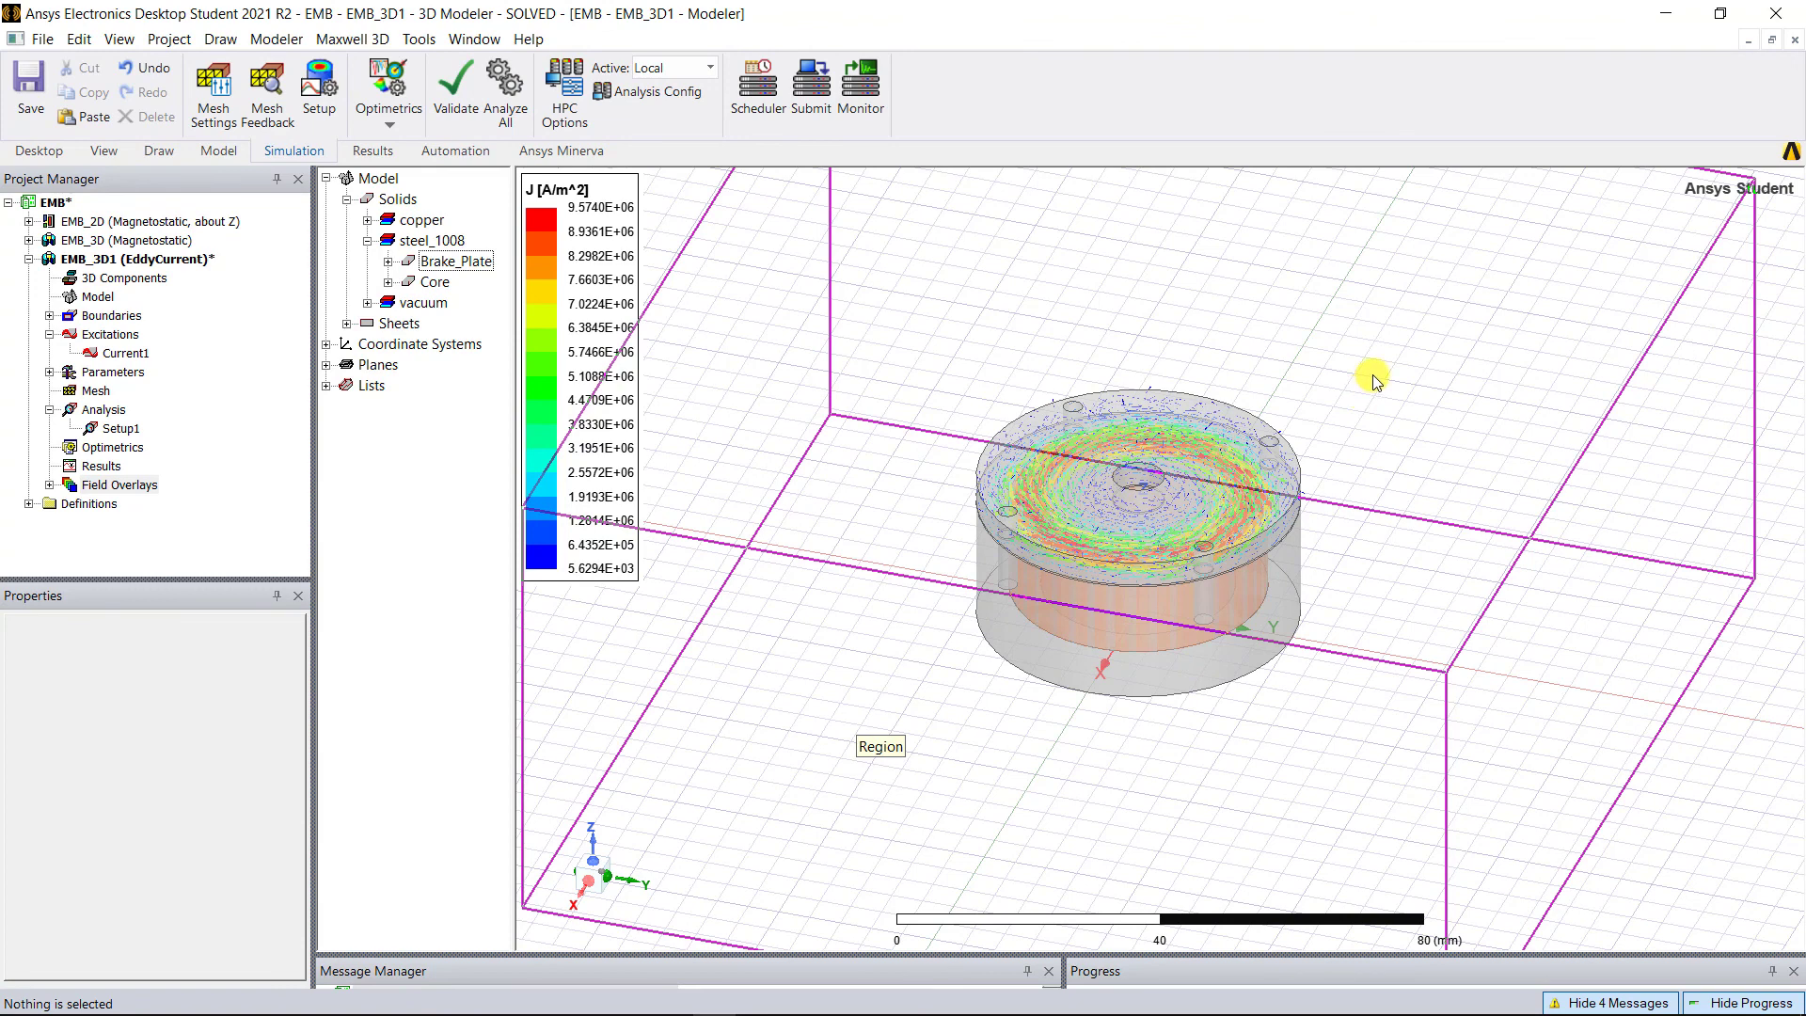
Create an Ohmic_Loss field plot on the Brake_Plate at 300Hz
click(456, 261)
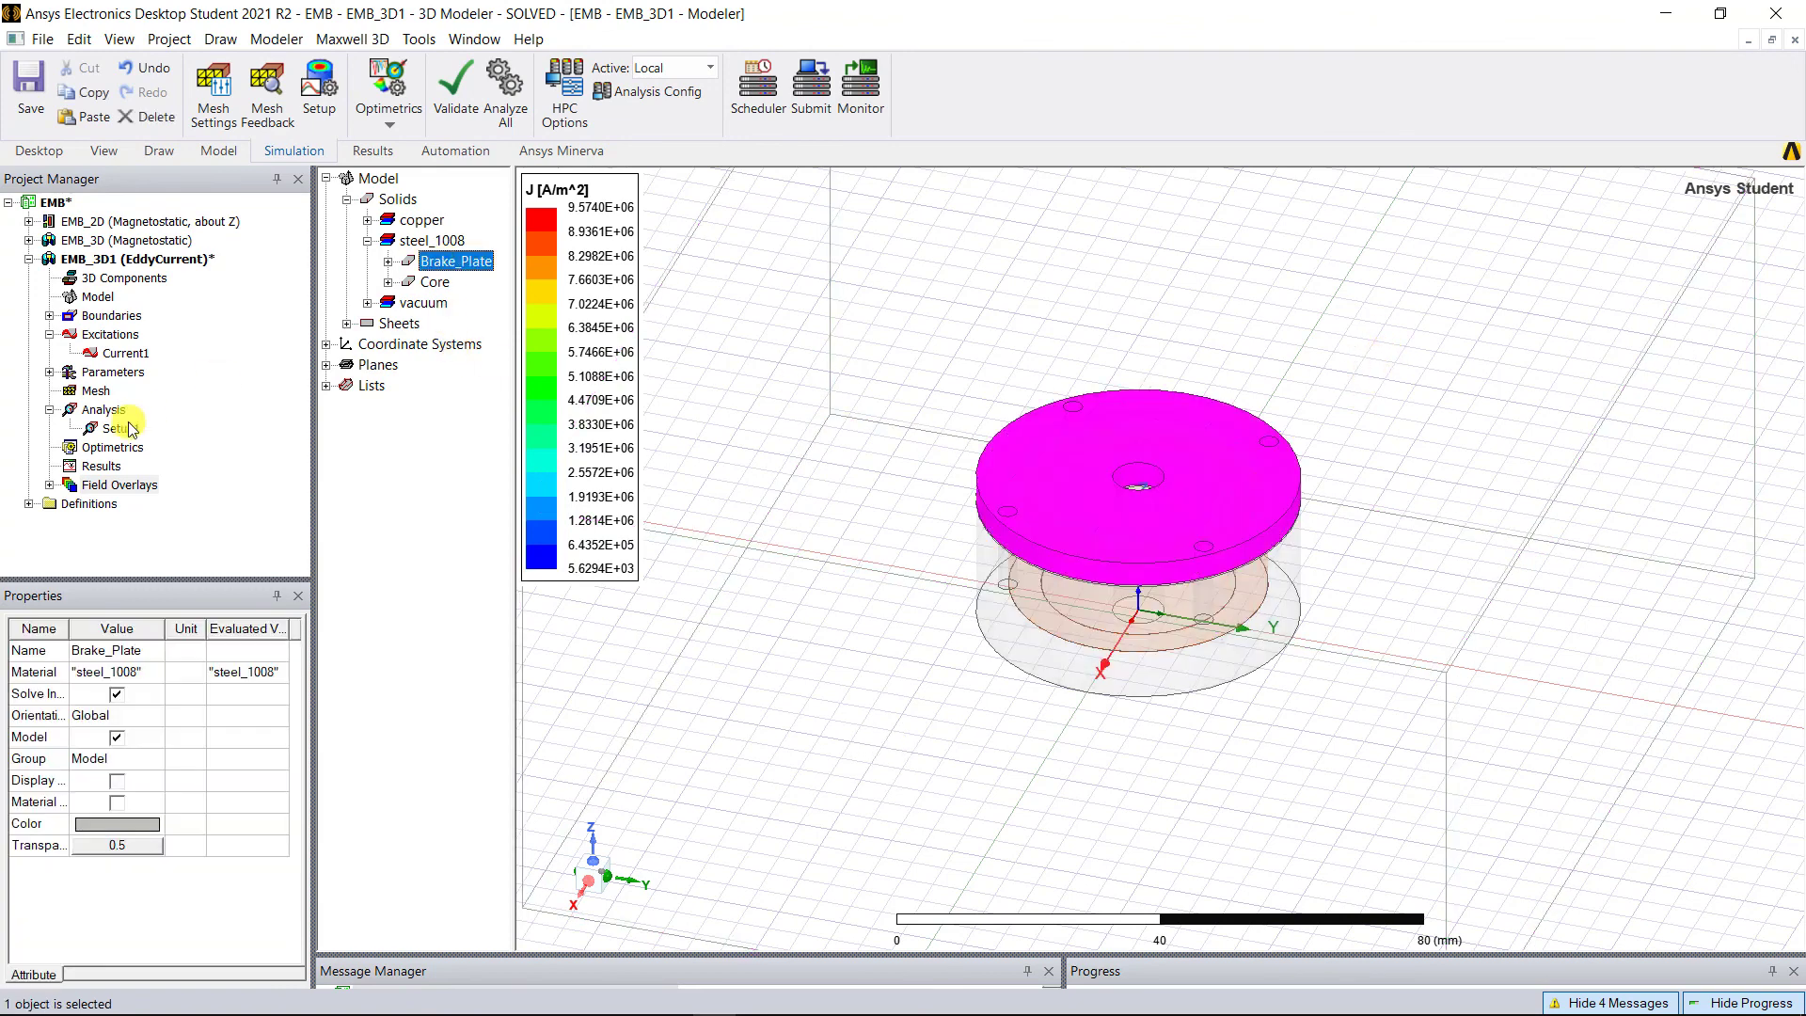
right_click(125, 487)
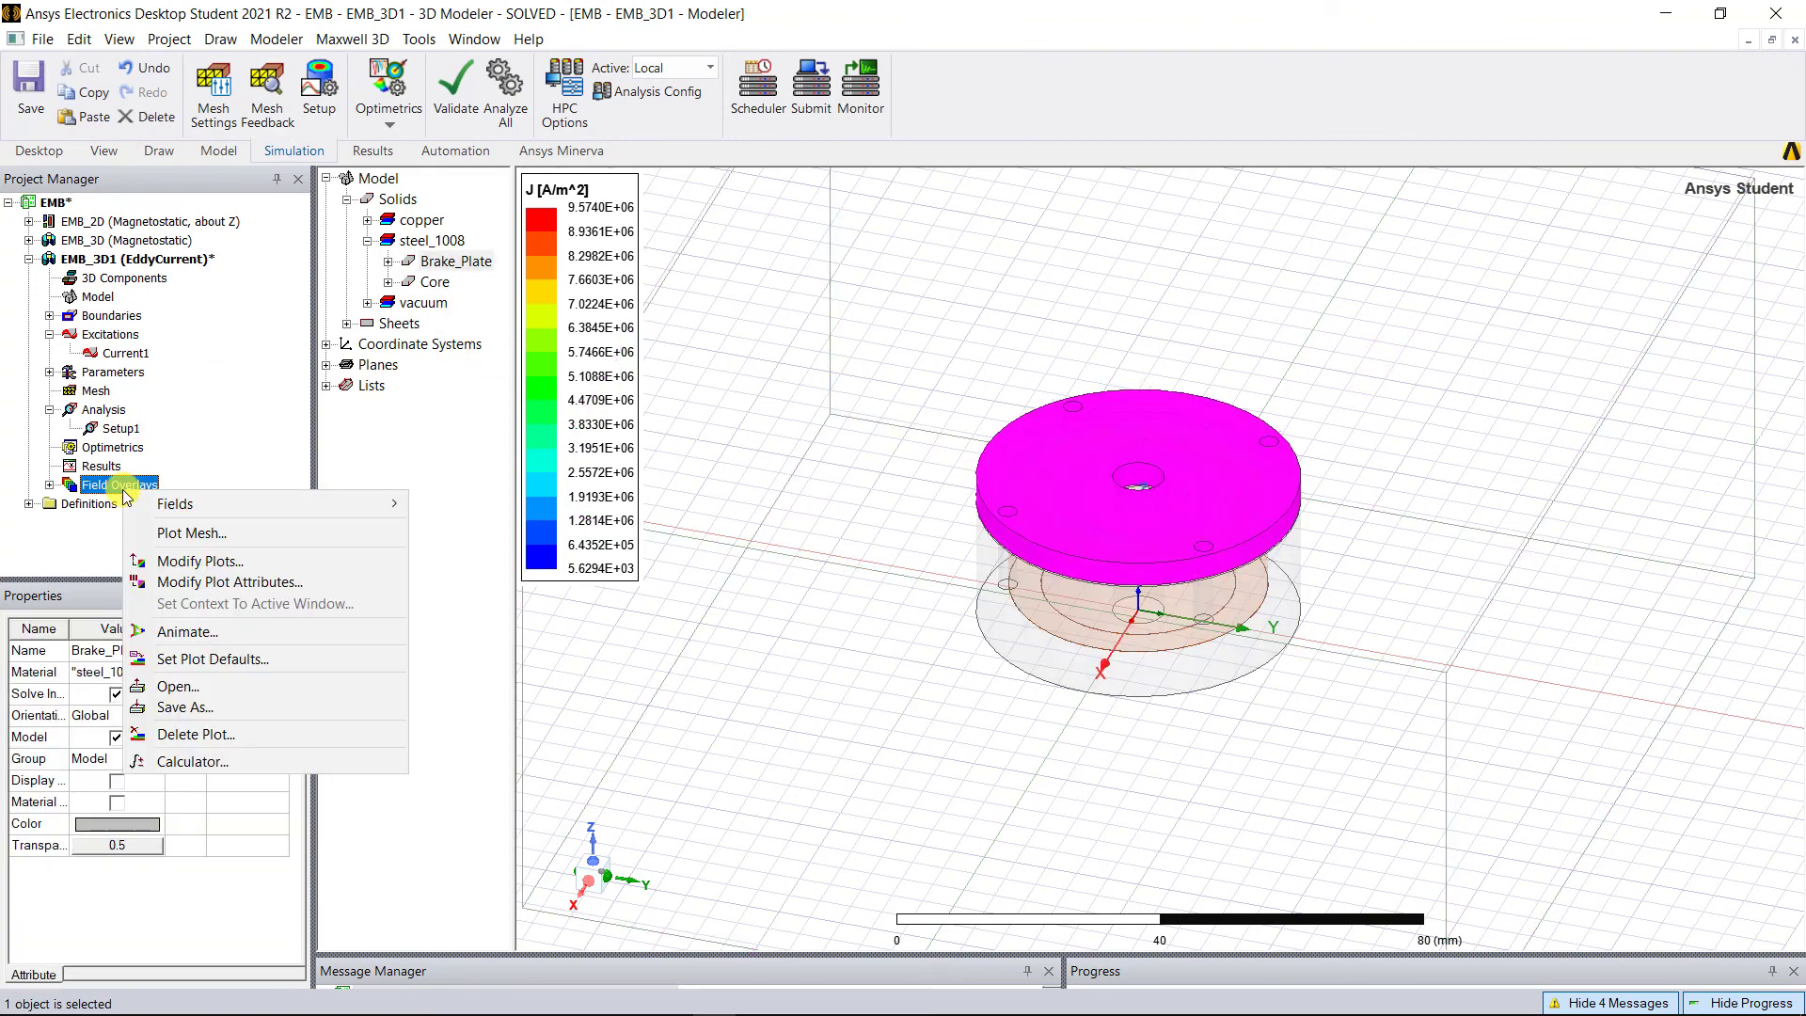
mouse_move(193, 504)
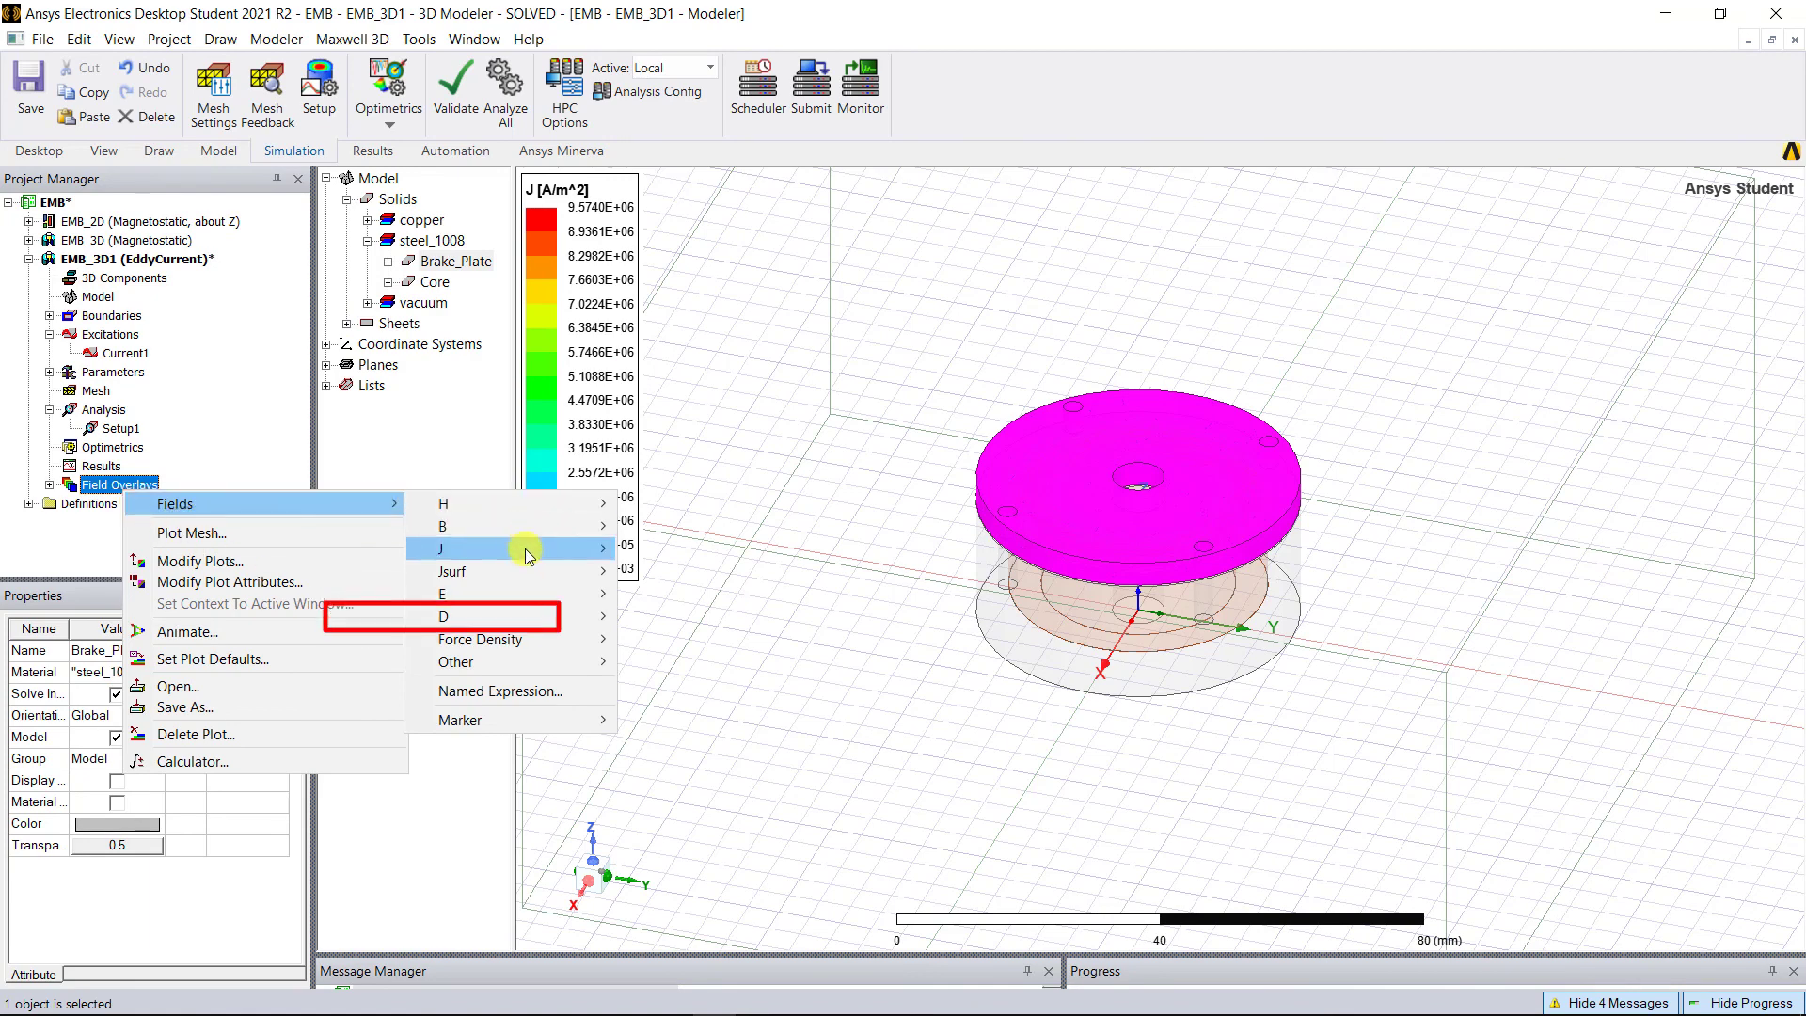
mouse_move(605, 659)
click(715, 684)
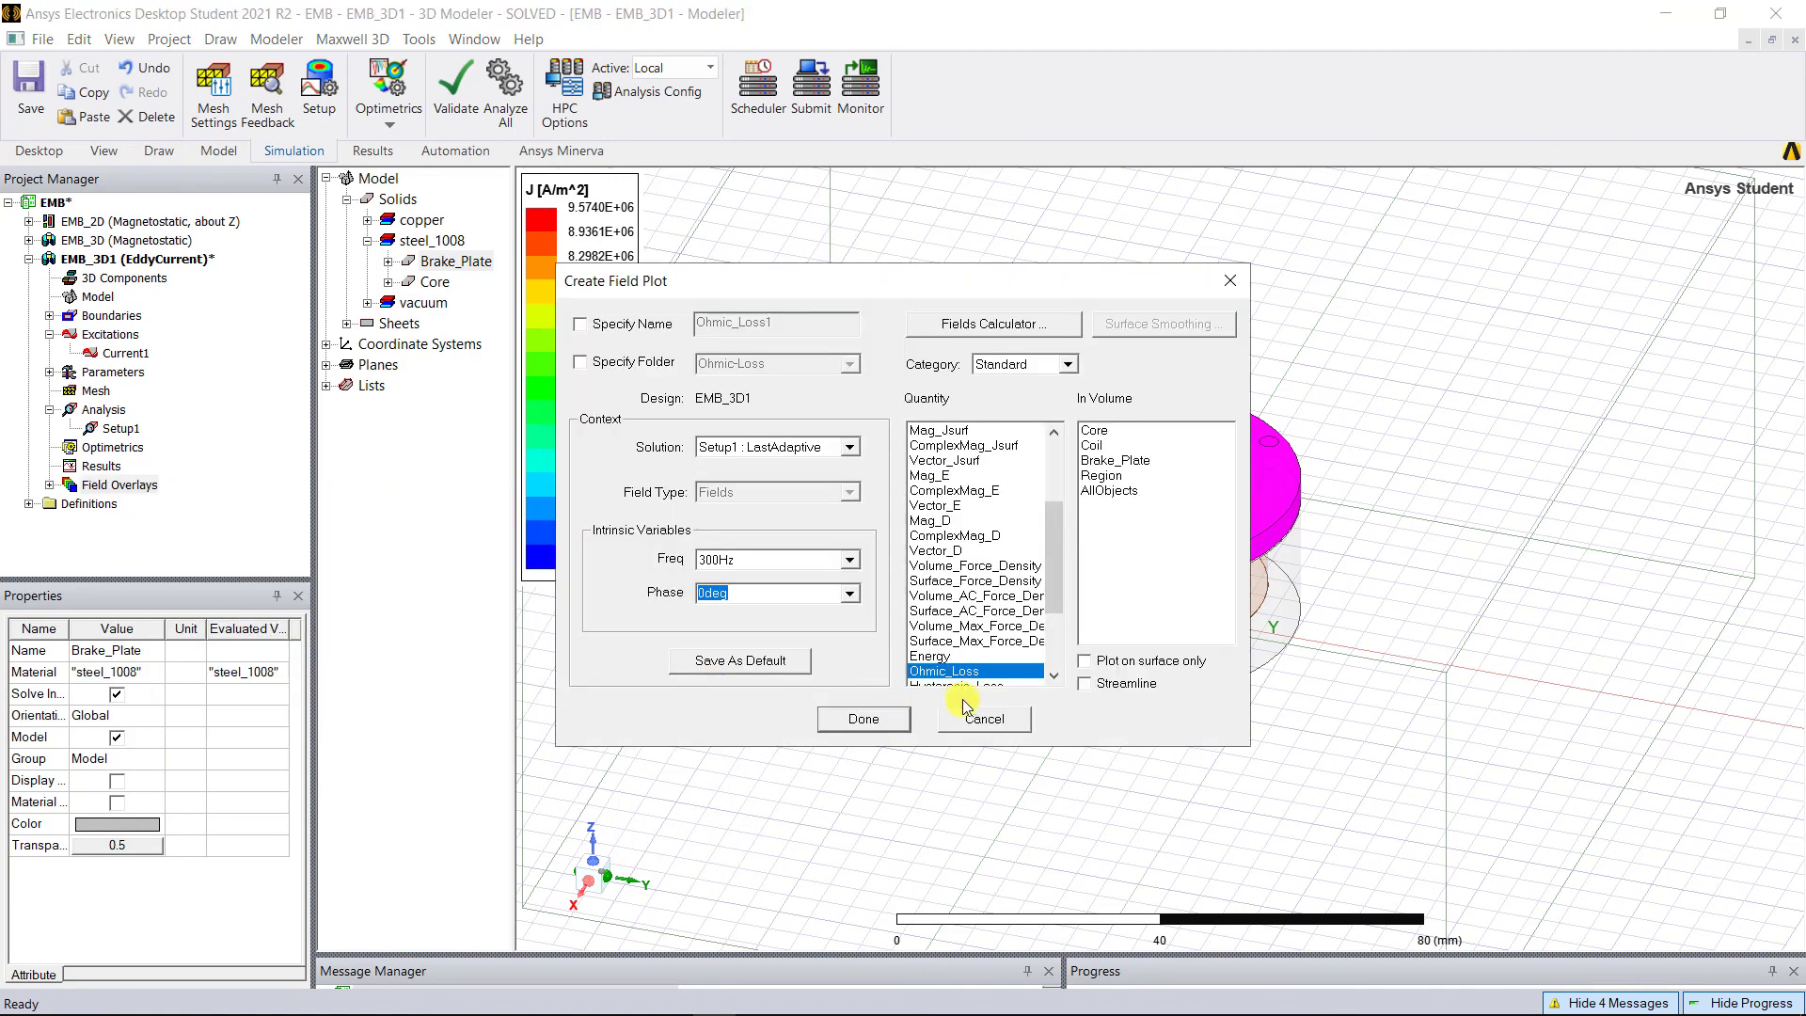
click(864, 719)
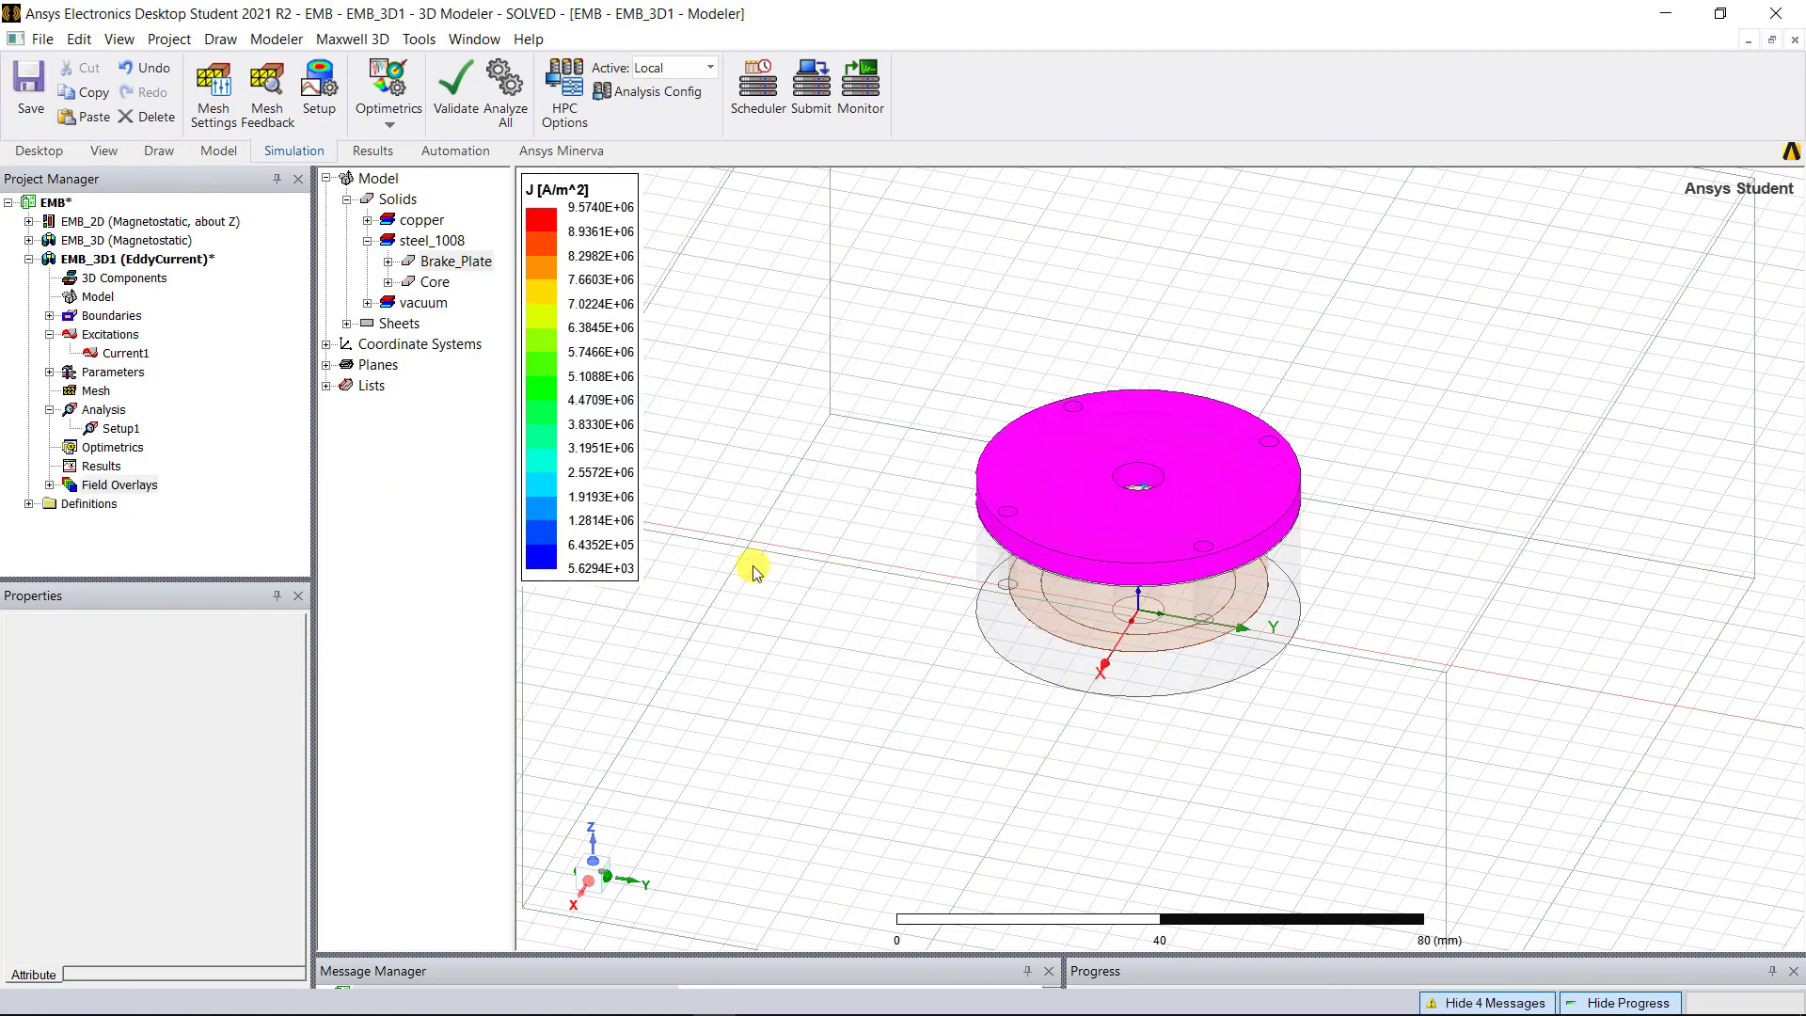
Orient the view to Bottom (+Z) and toggle between the Ohmic-Loss and J plots
click(159, 160)
click(480, 117)
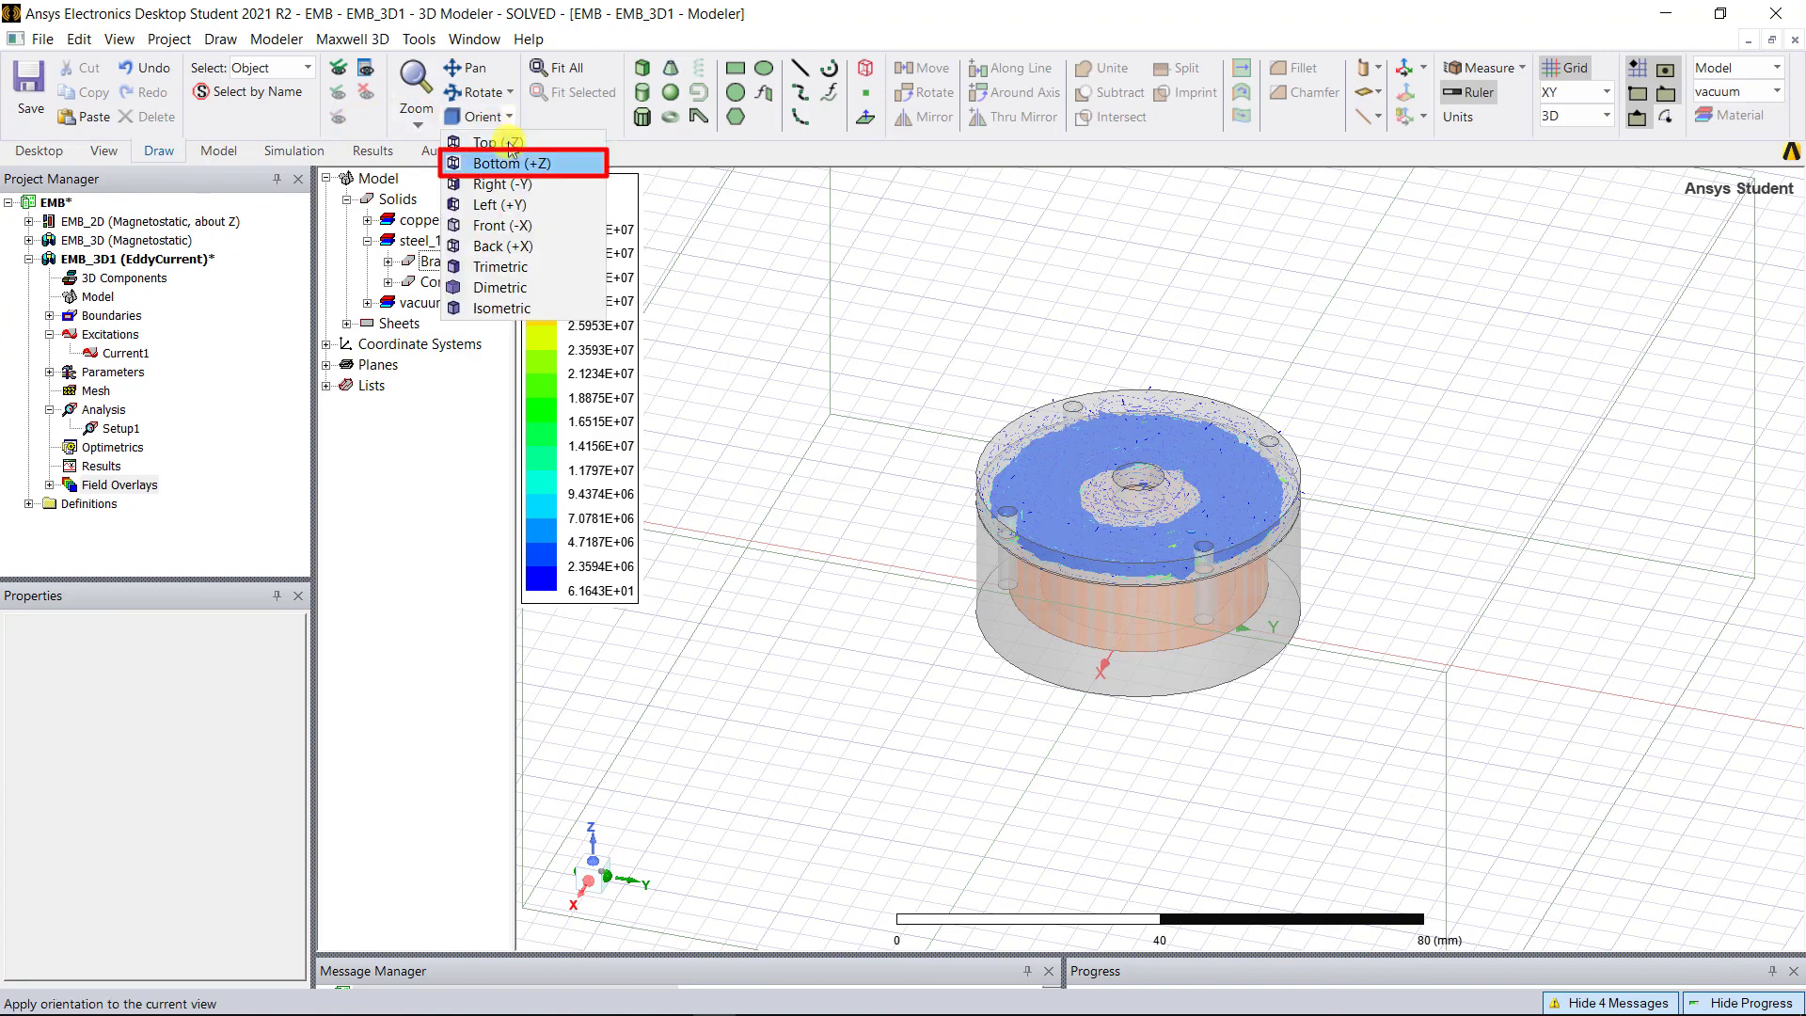
click(509, 161)
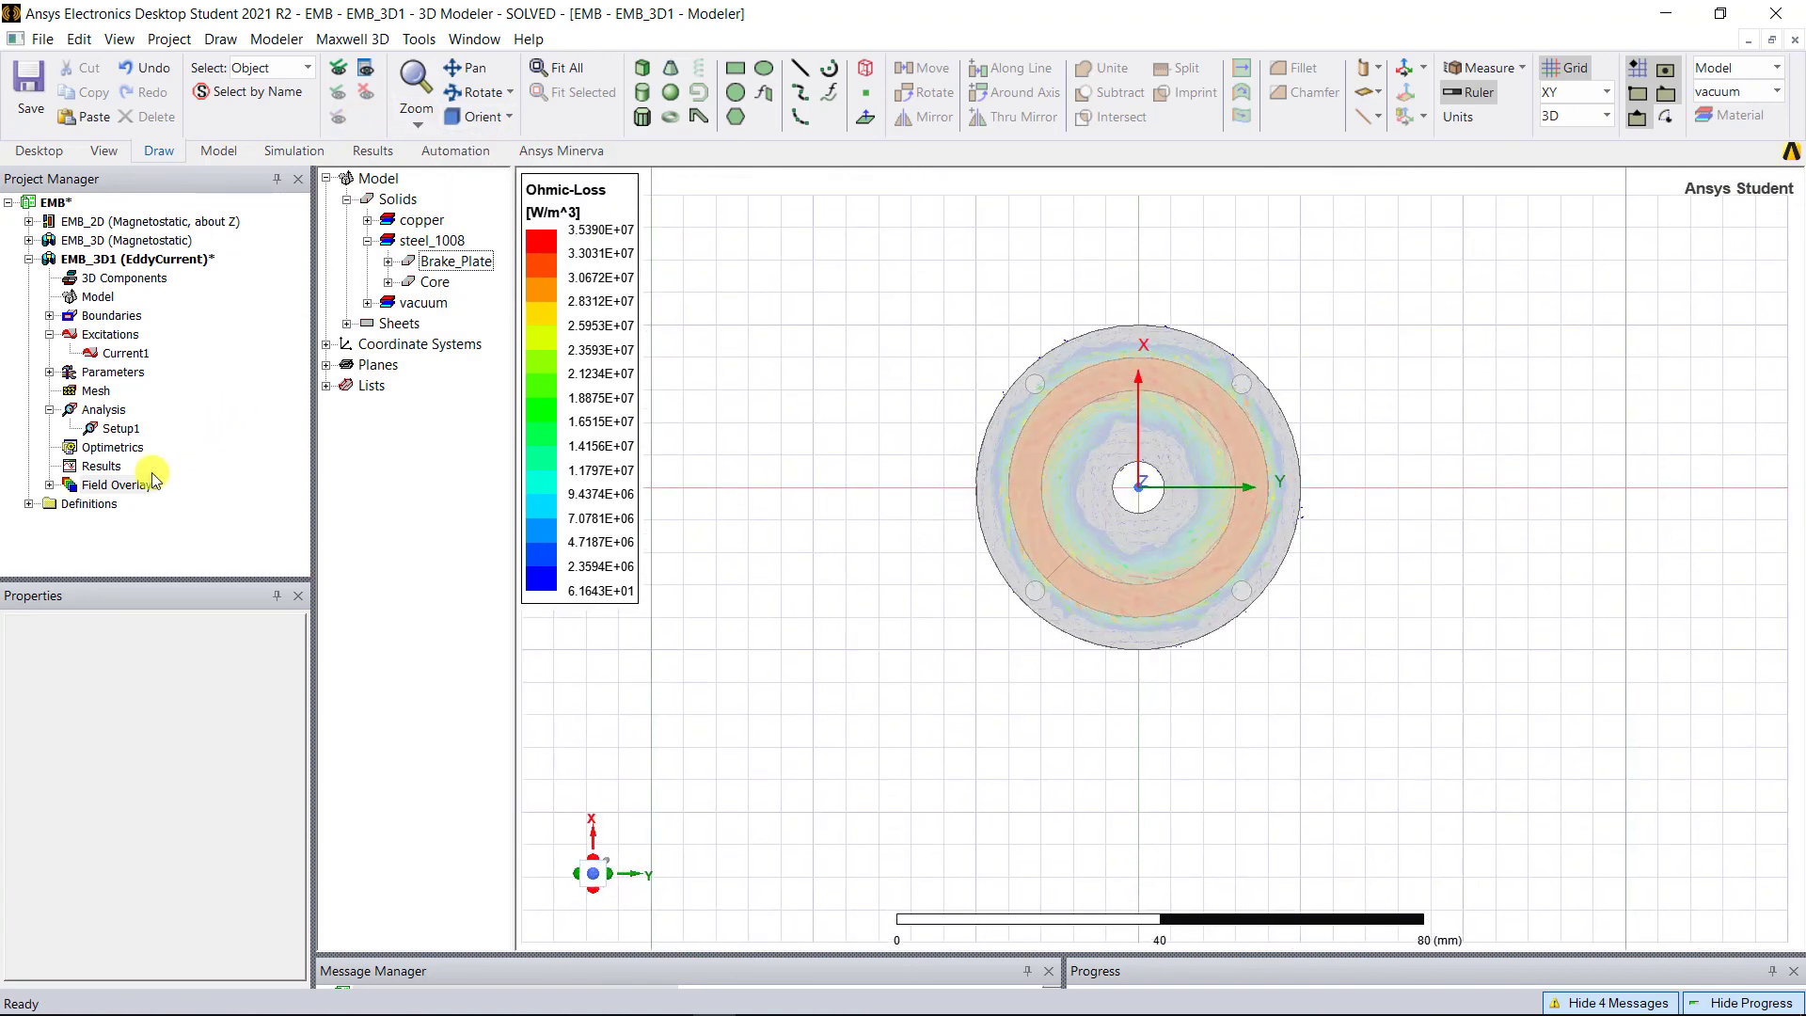
double_click(151, 480)
click(122, 523)
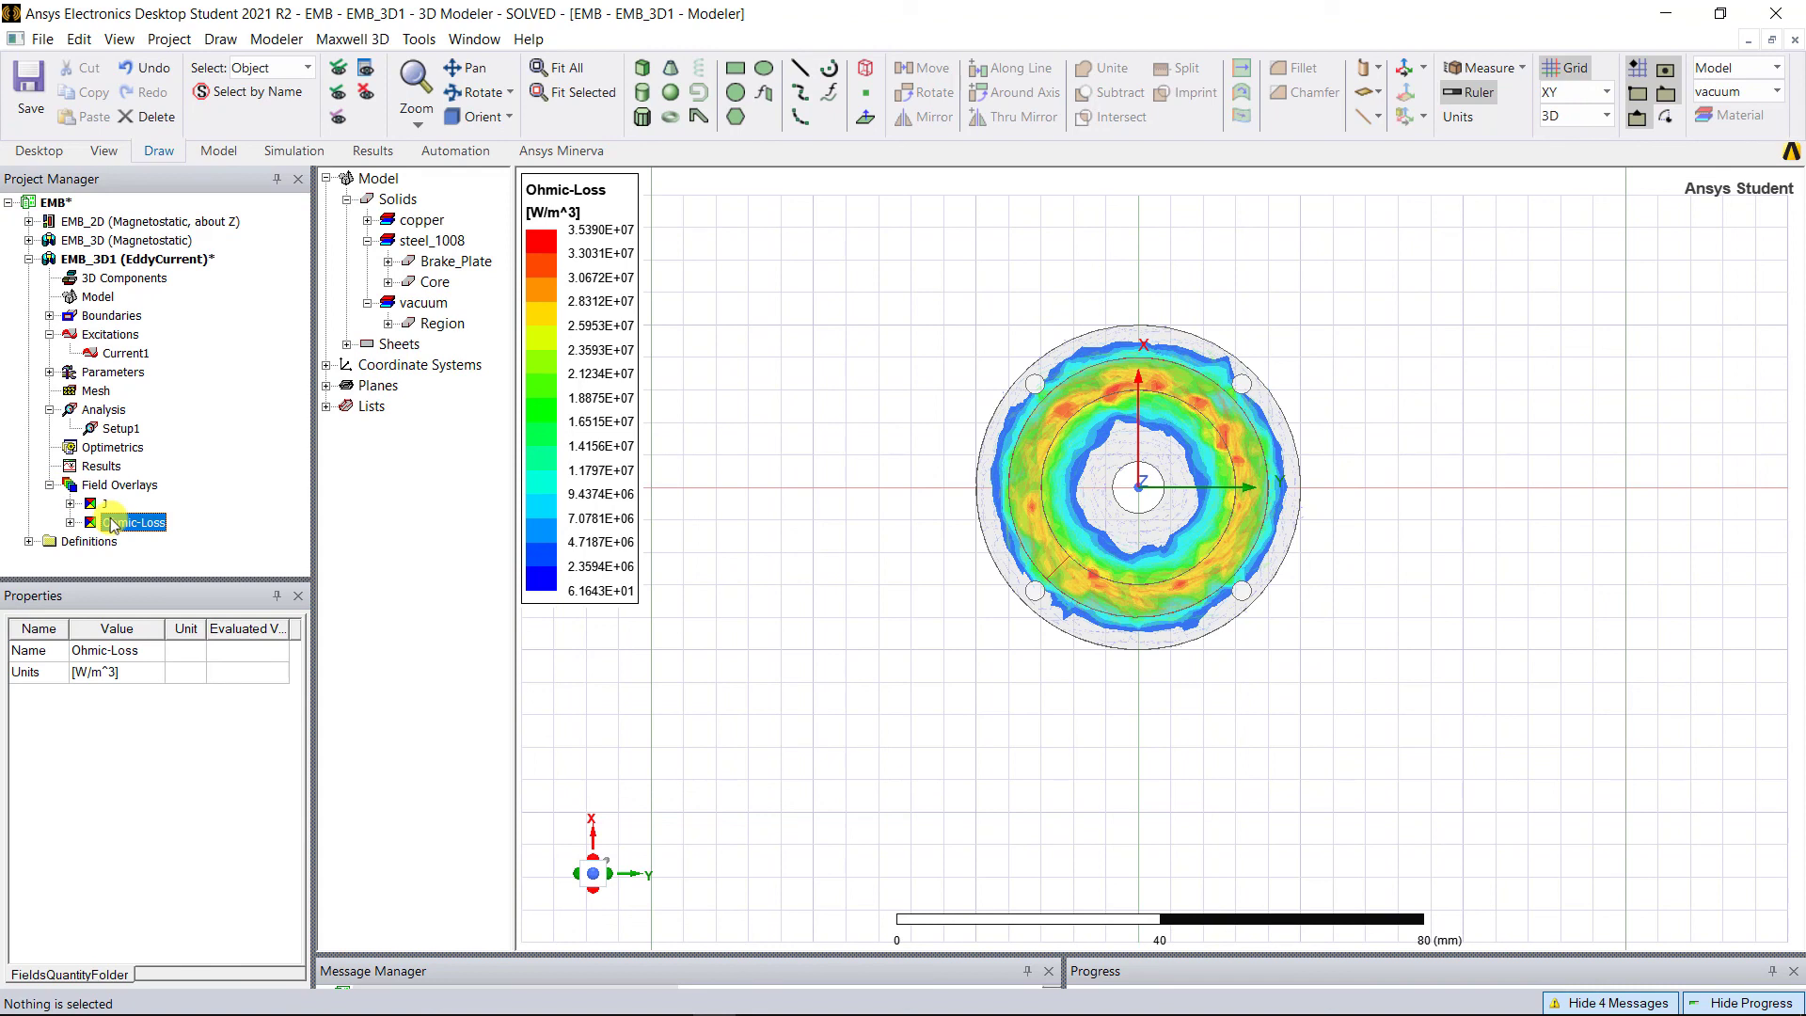
click(102, 504)
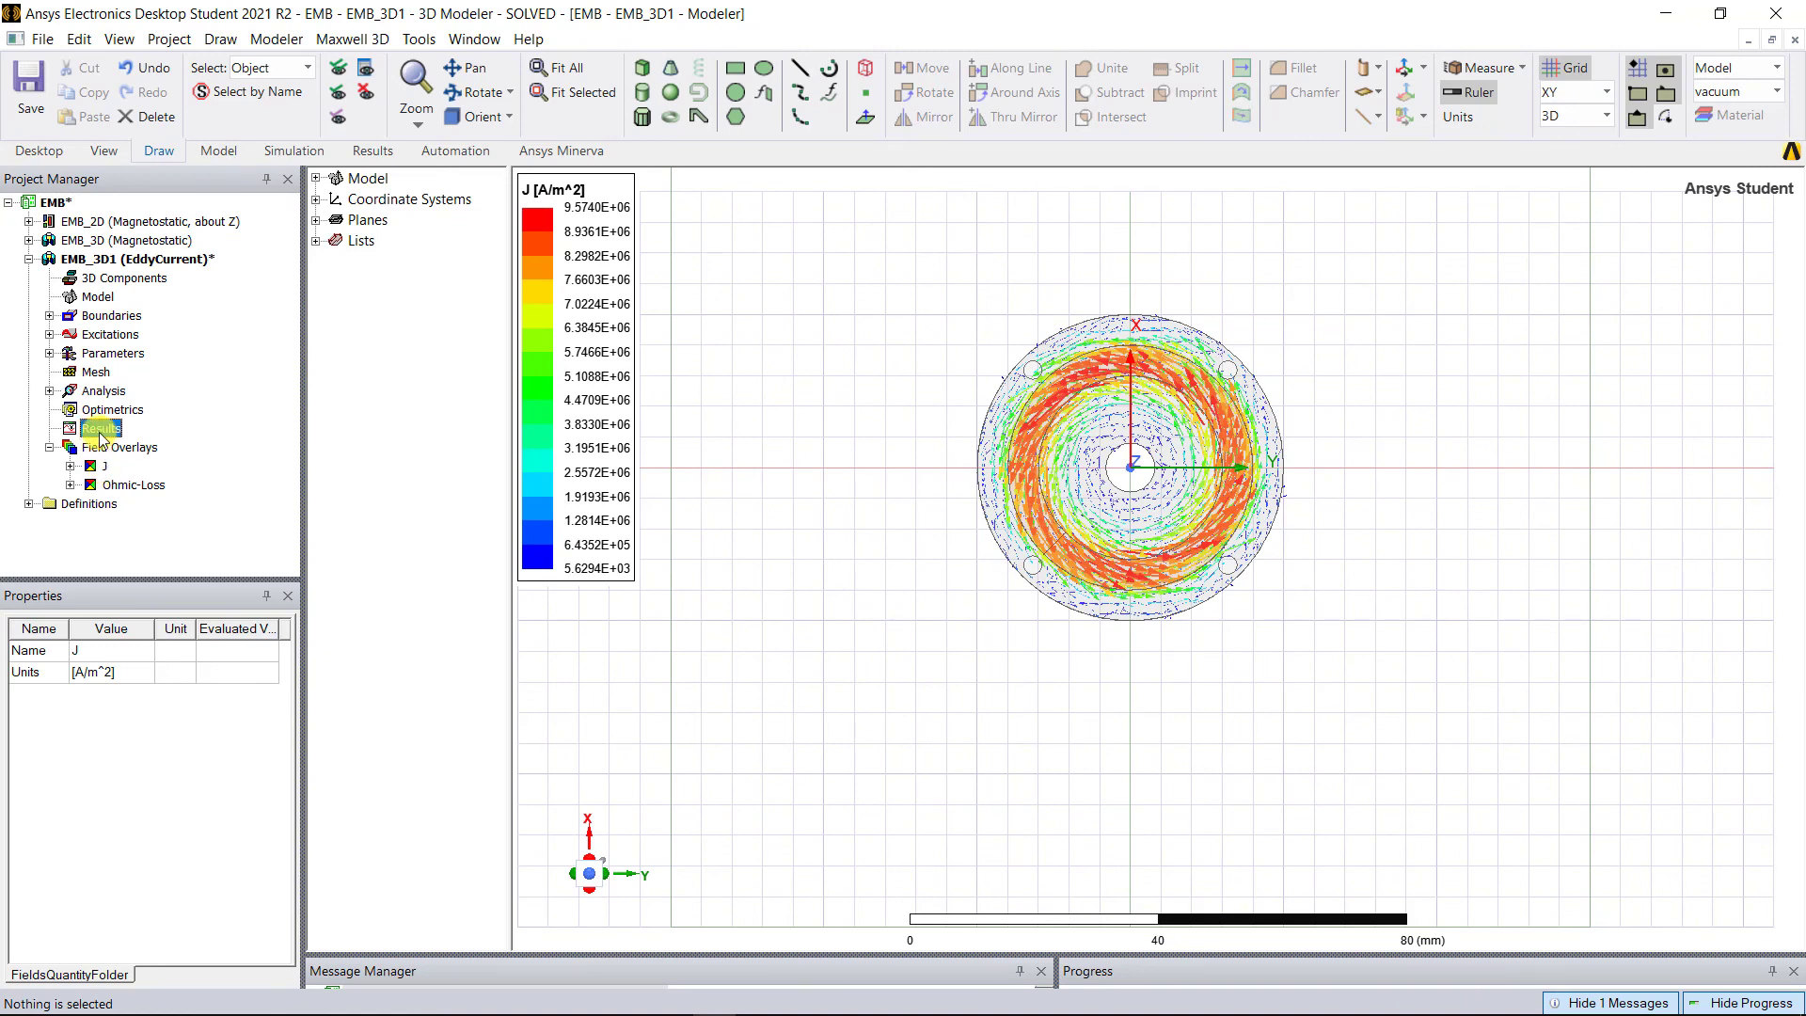
Create eddy-current data table Force Table 1 of Force1.ACForce_mag for Setup1 : LastAdaptive
right_click(99, 432)
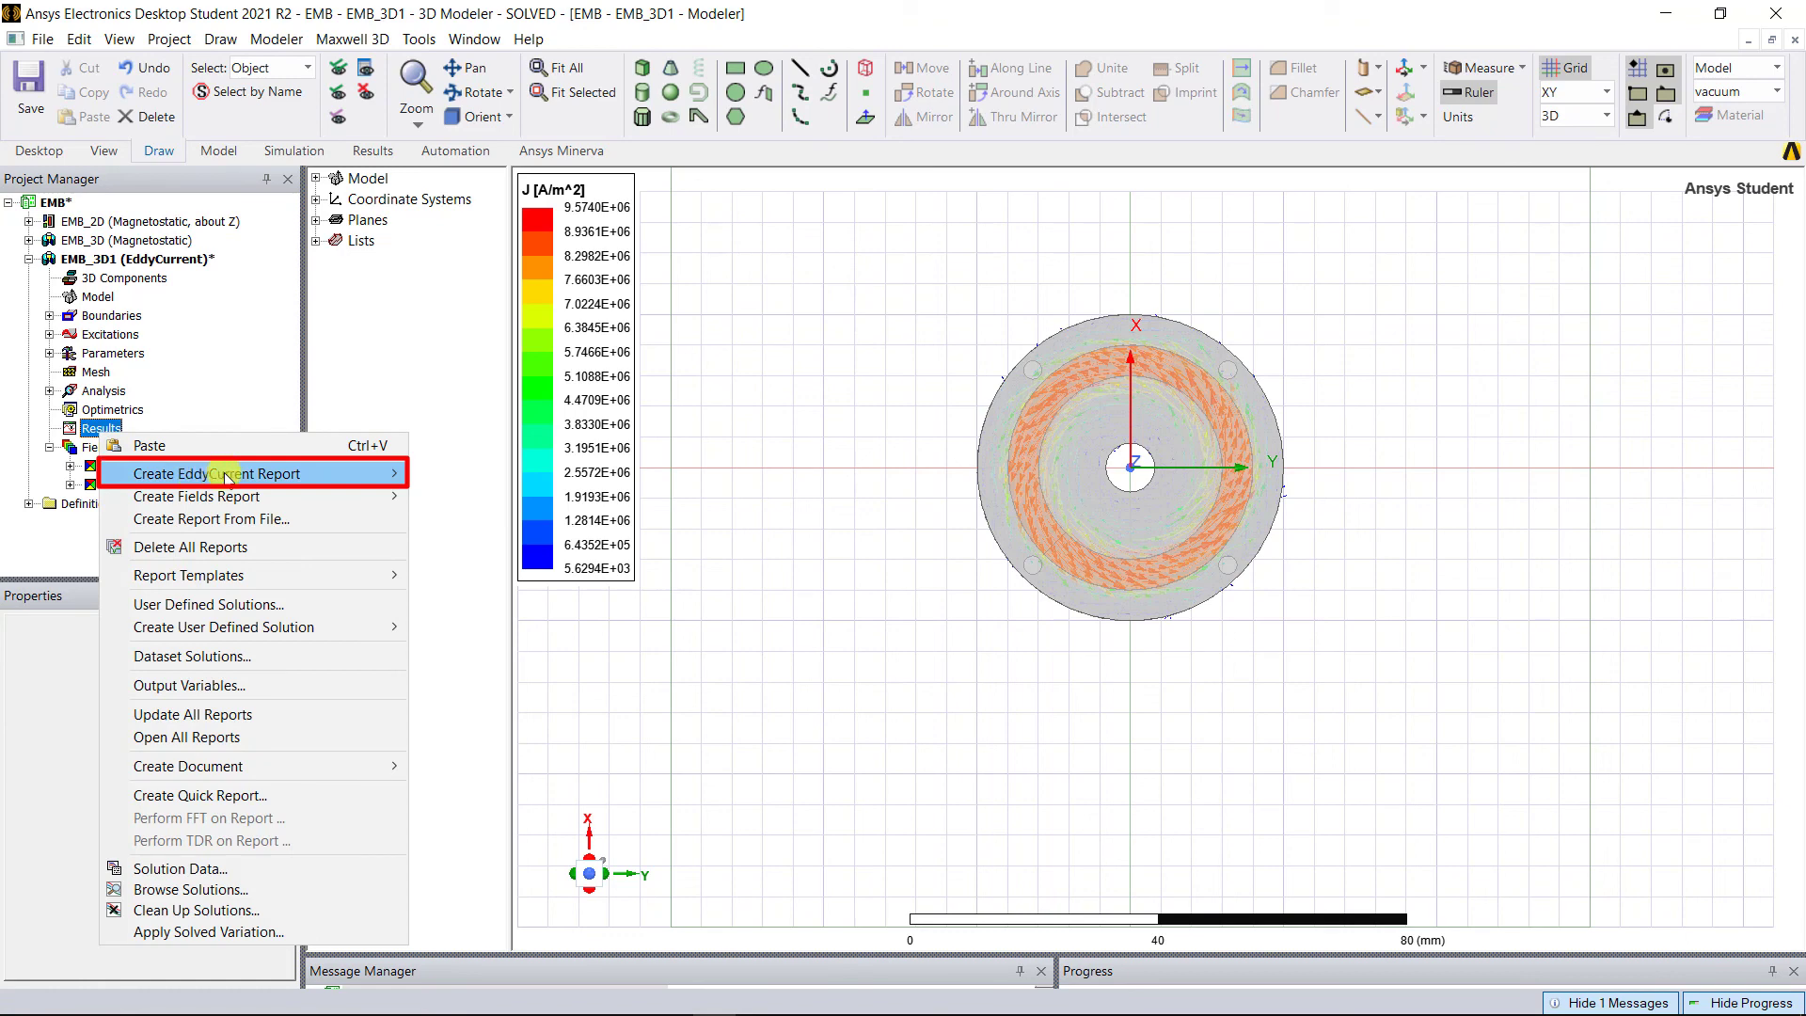
mouse_move(228, 478)
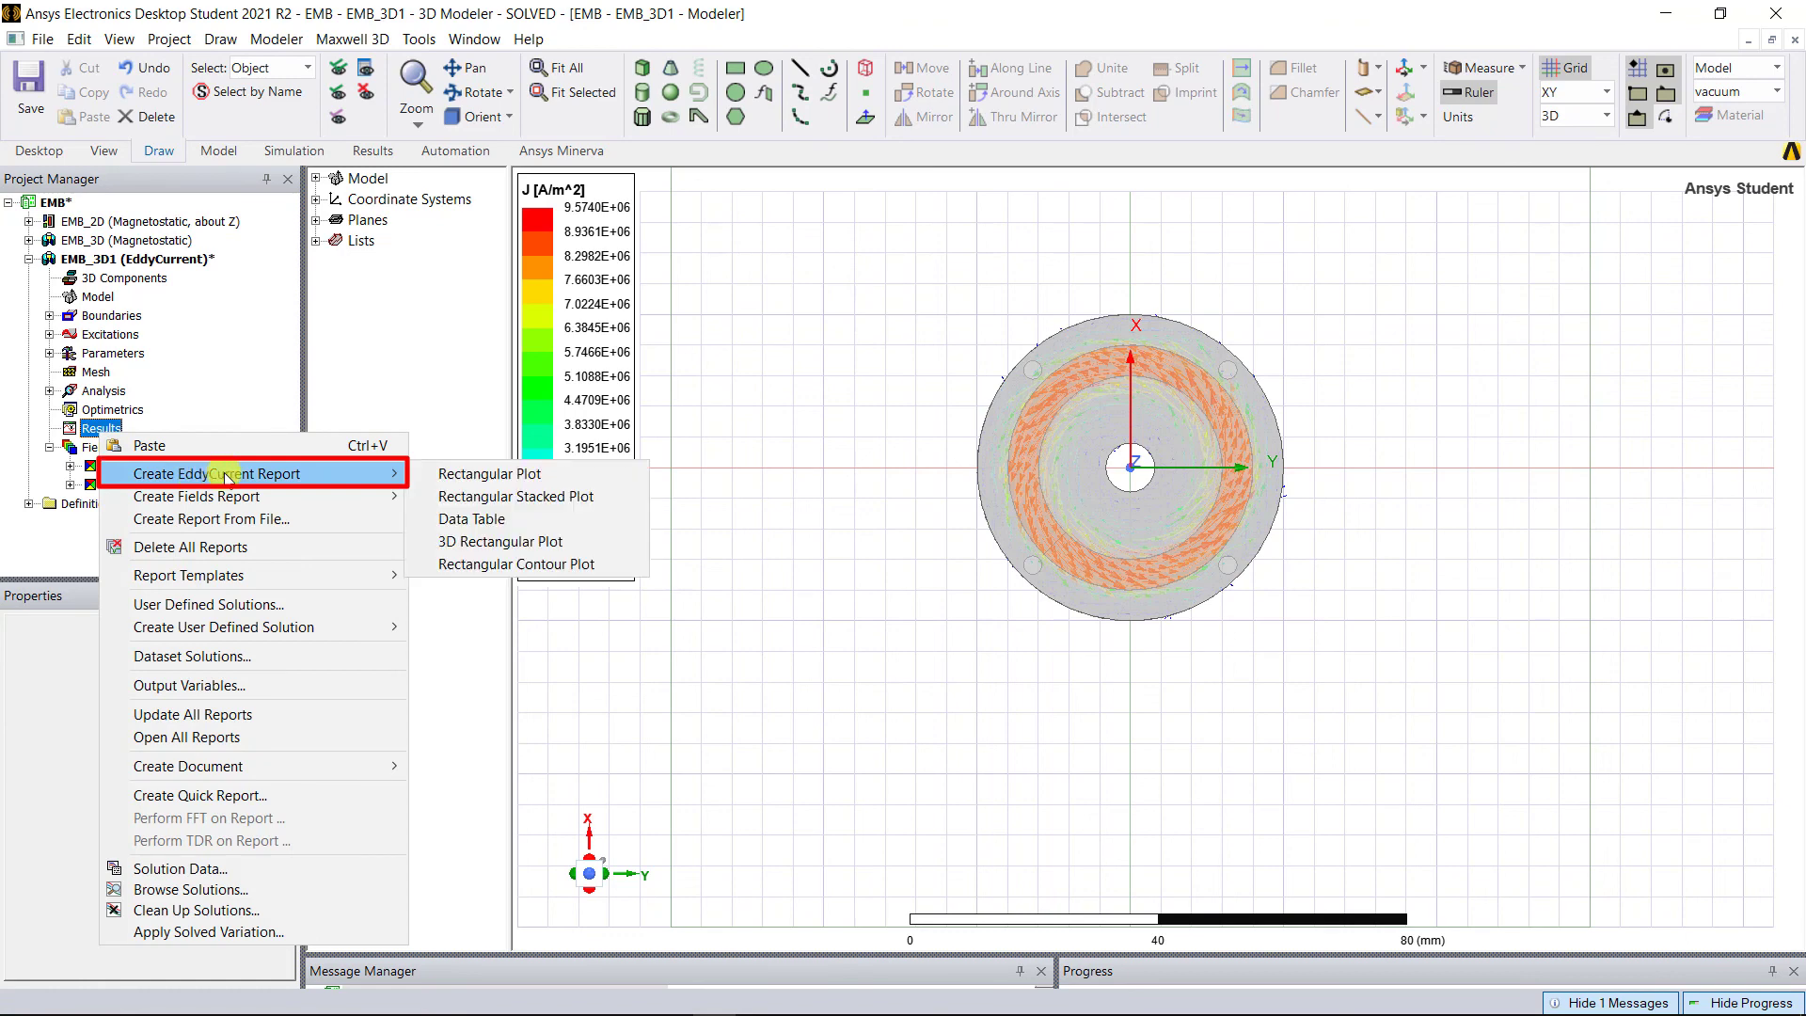
click(504, 519)
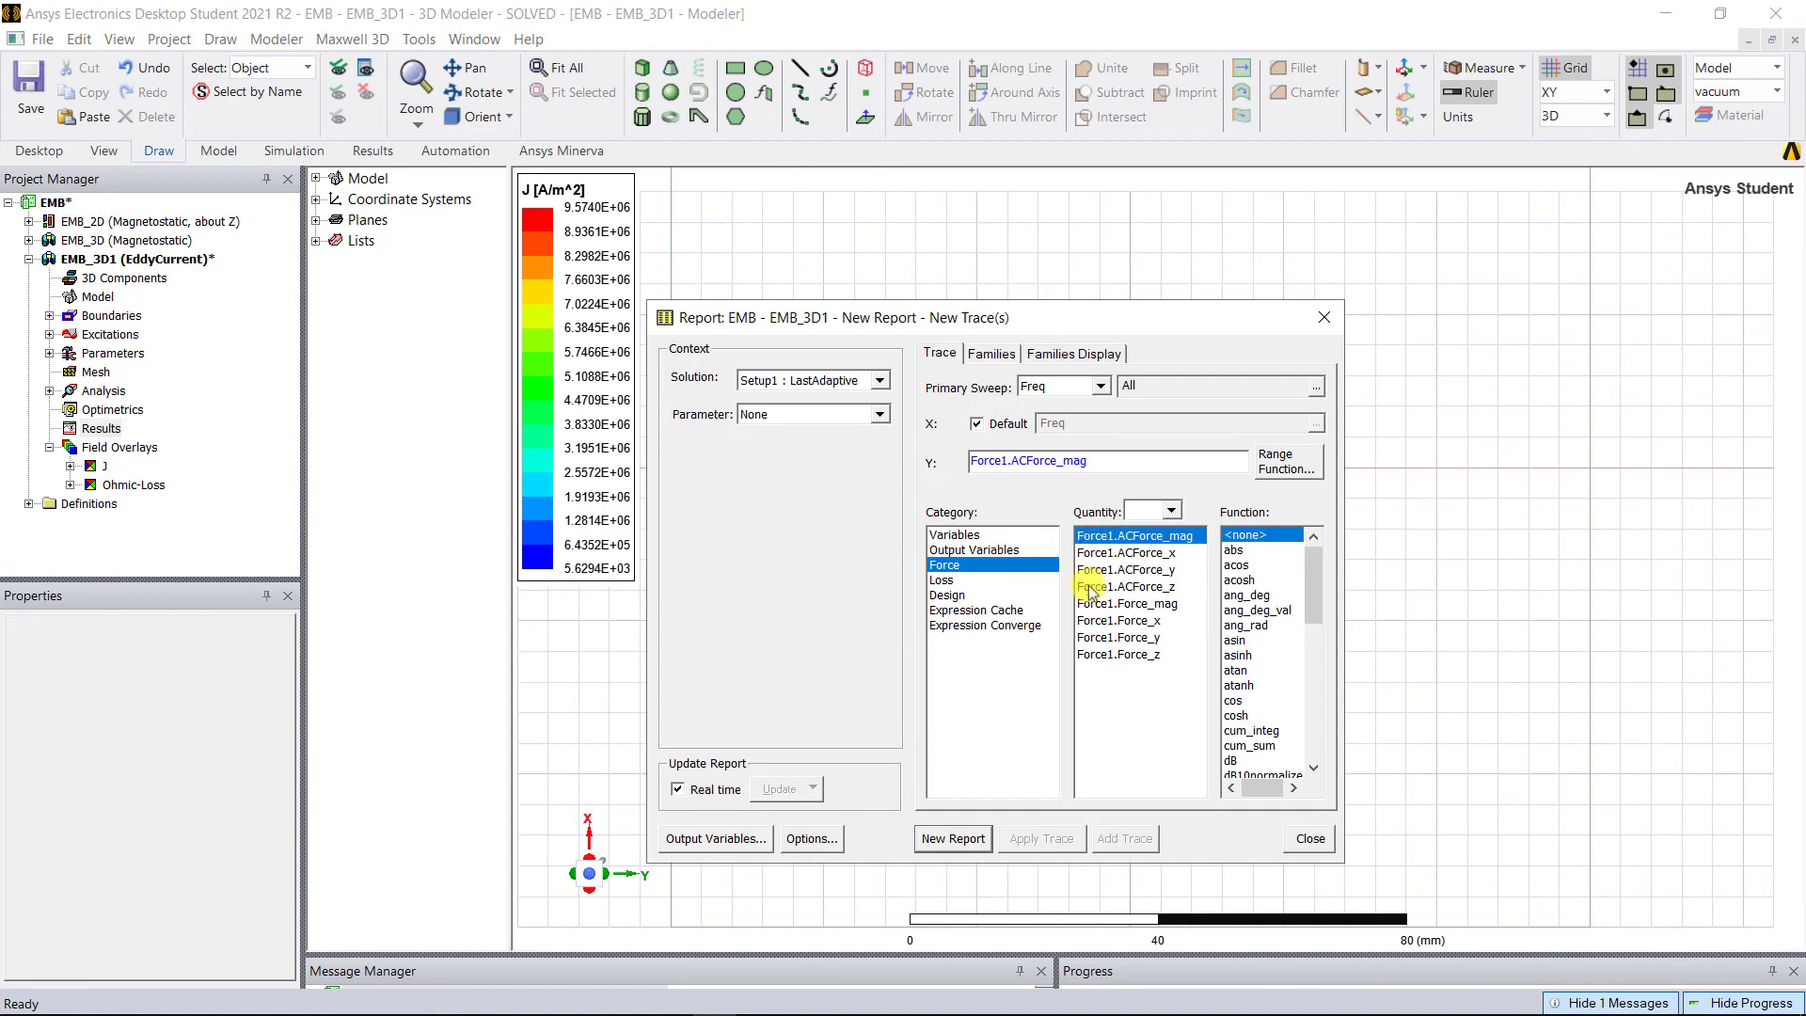
click(948, 838)
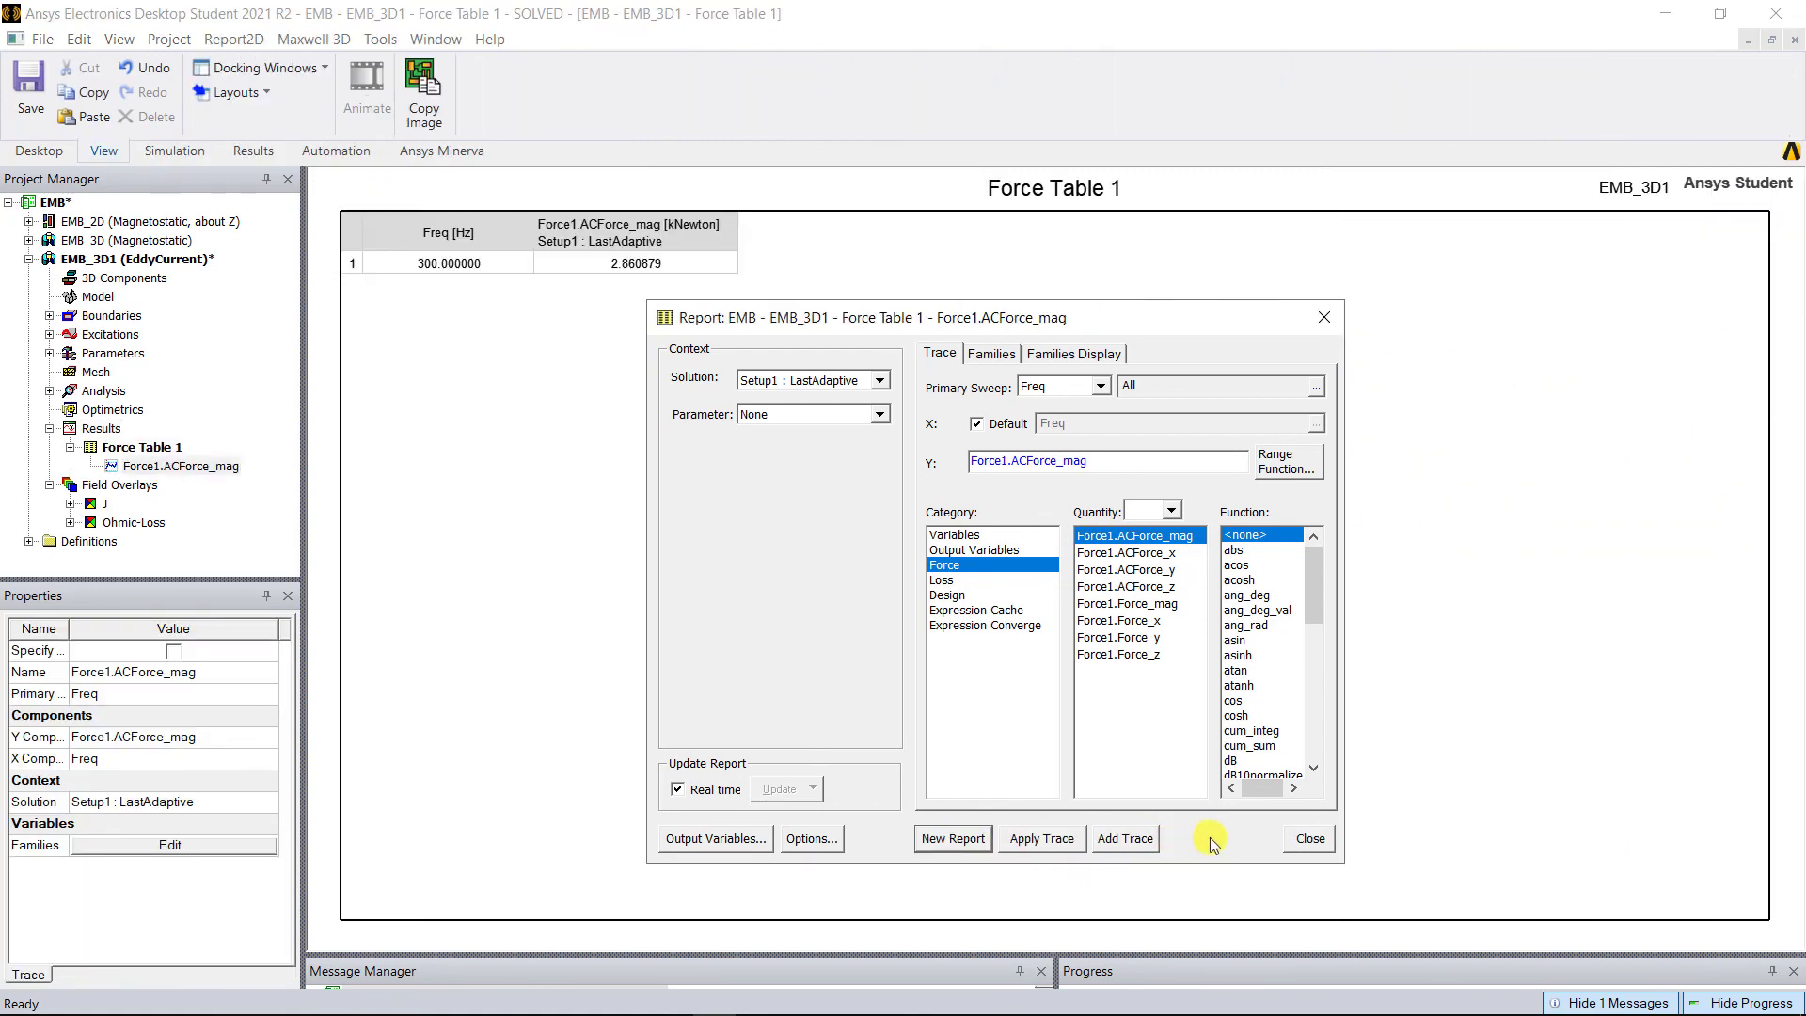
click(1310, 838)
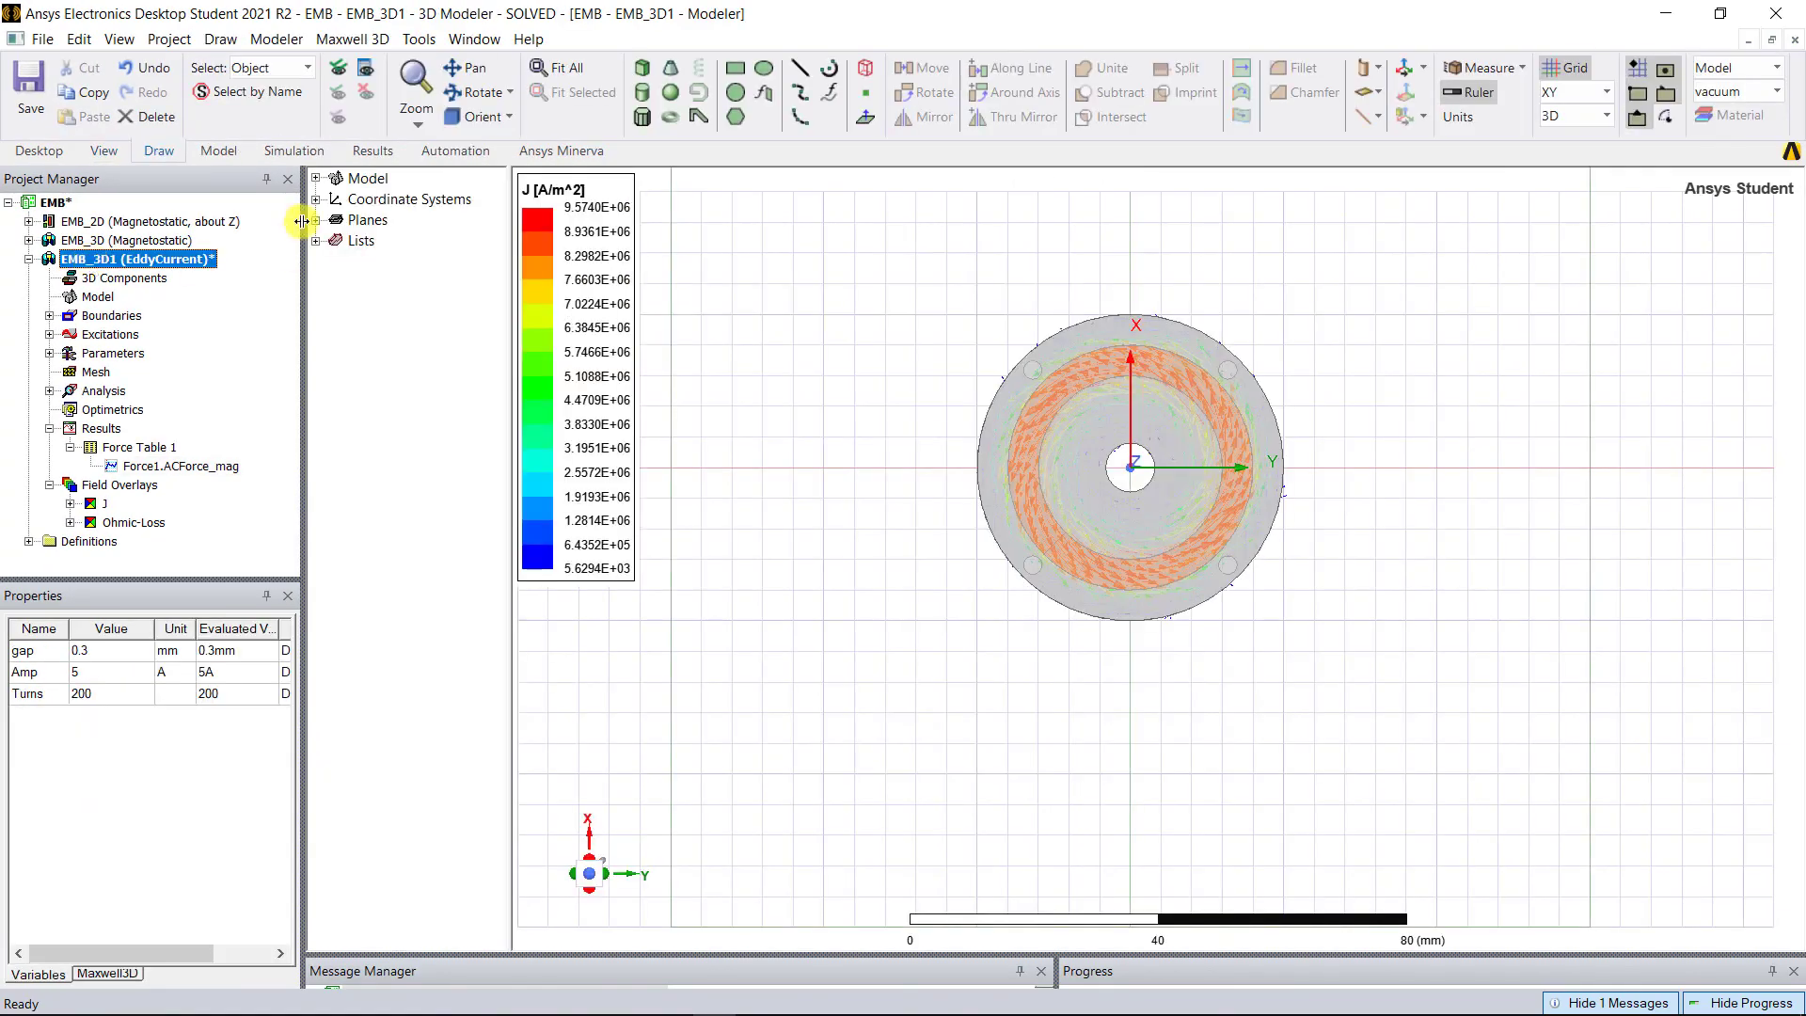
Turn the model to the Right (-Y) side view and select the Global:XZ plane
click(506, 119)
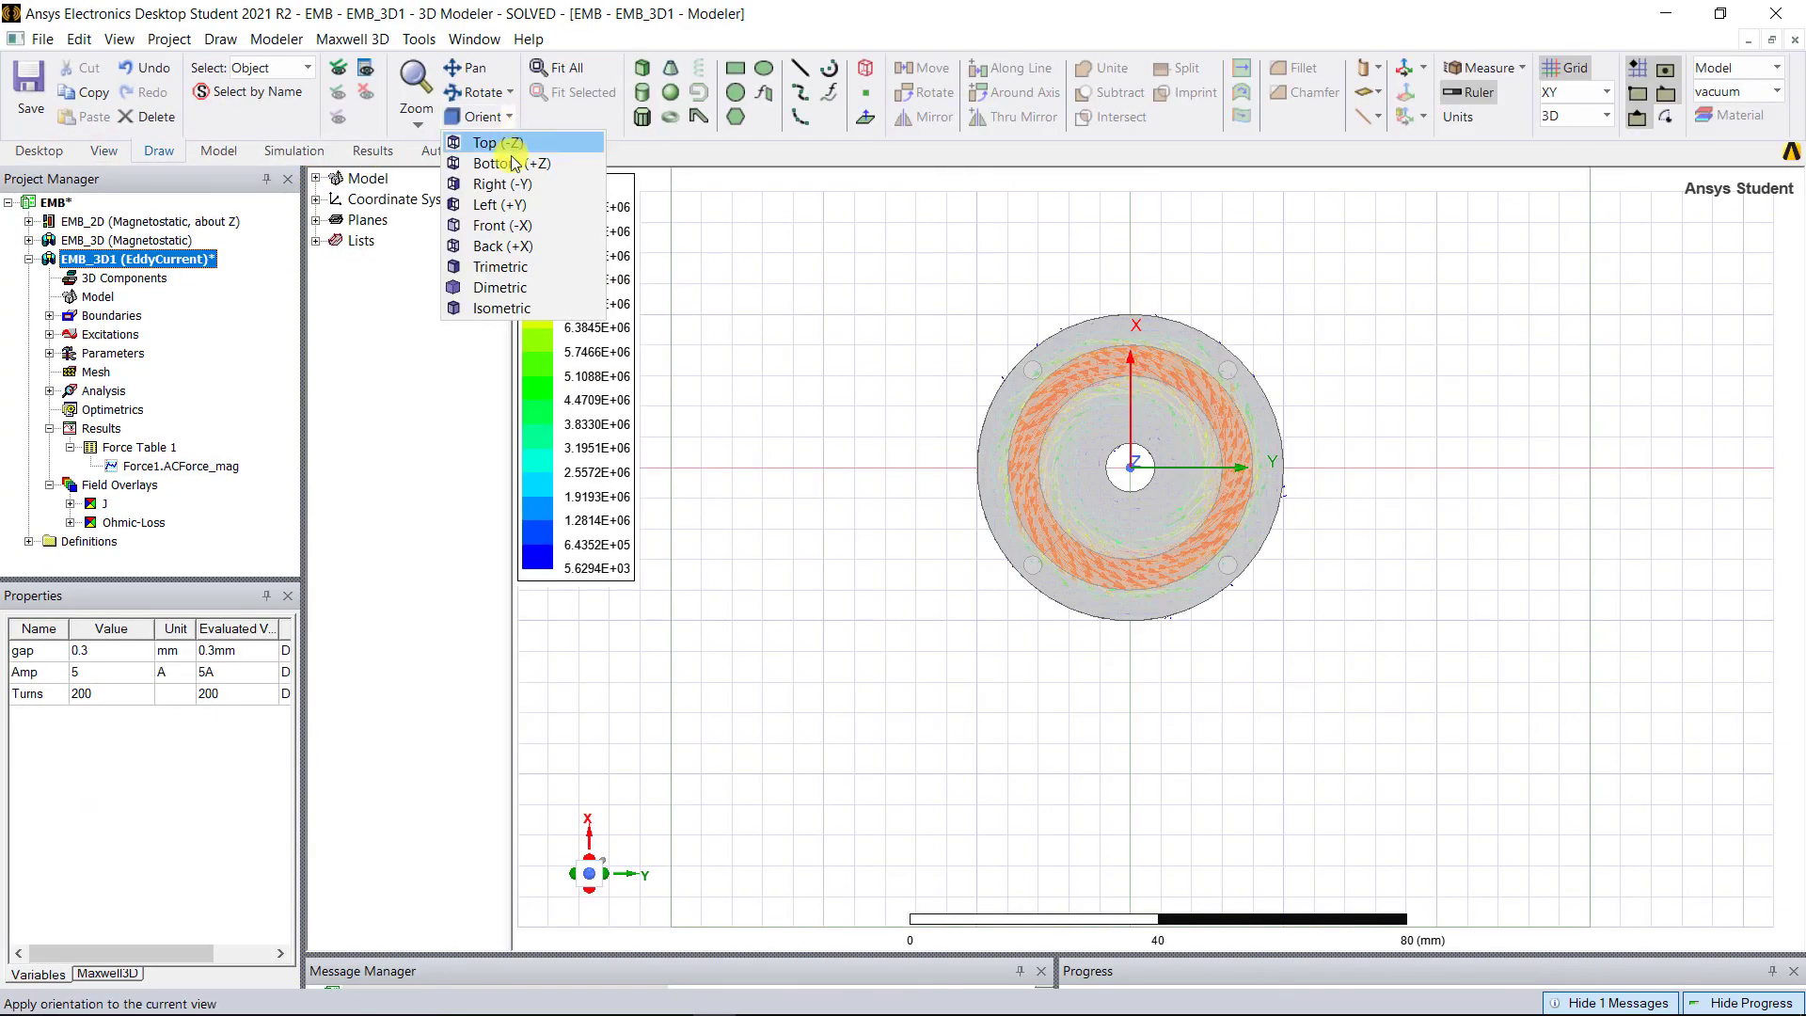
click(508, 186)
click(316, 220)
click(399, 260)
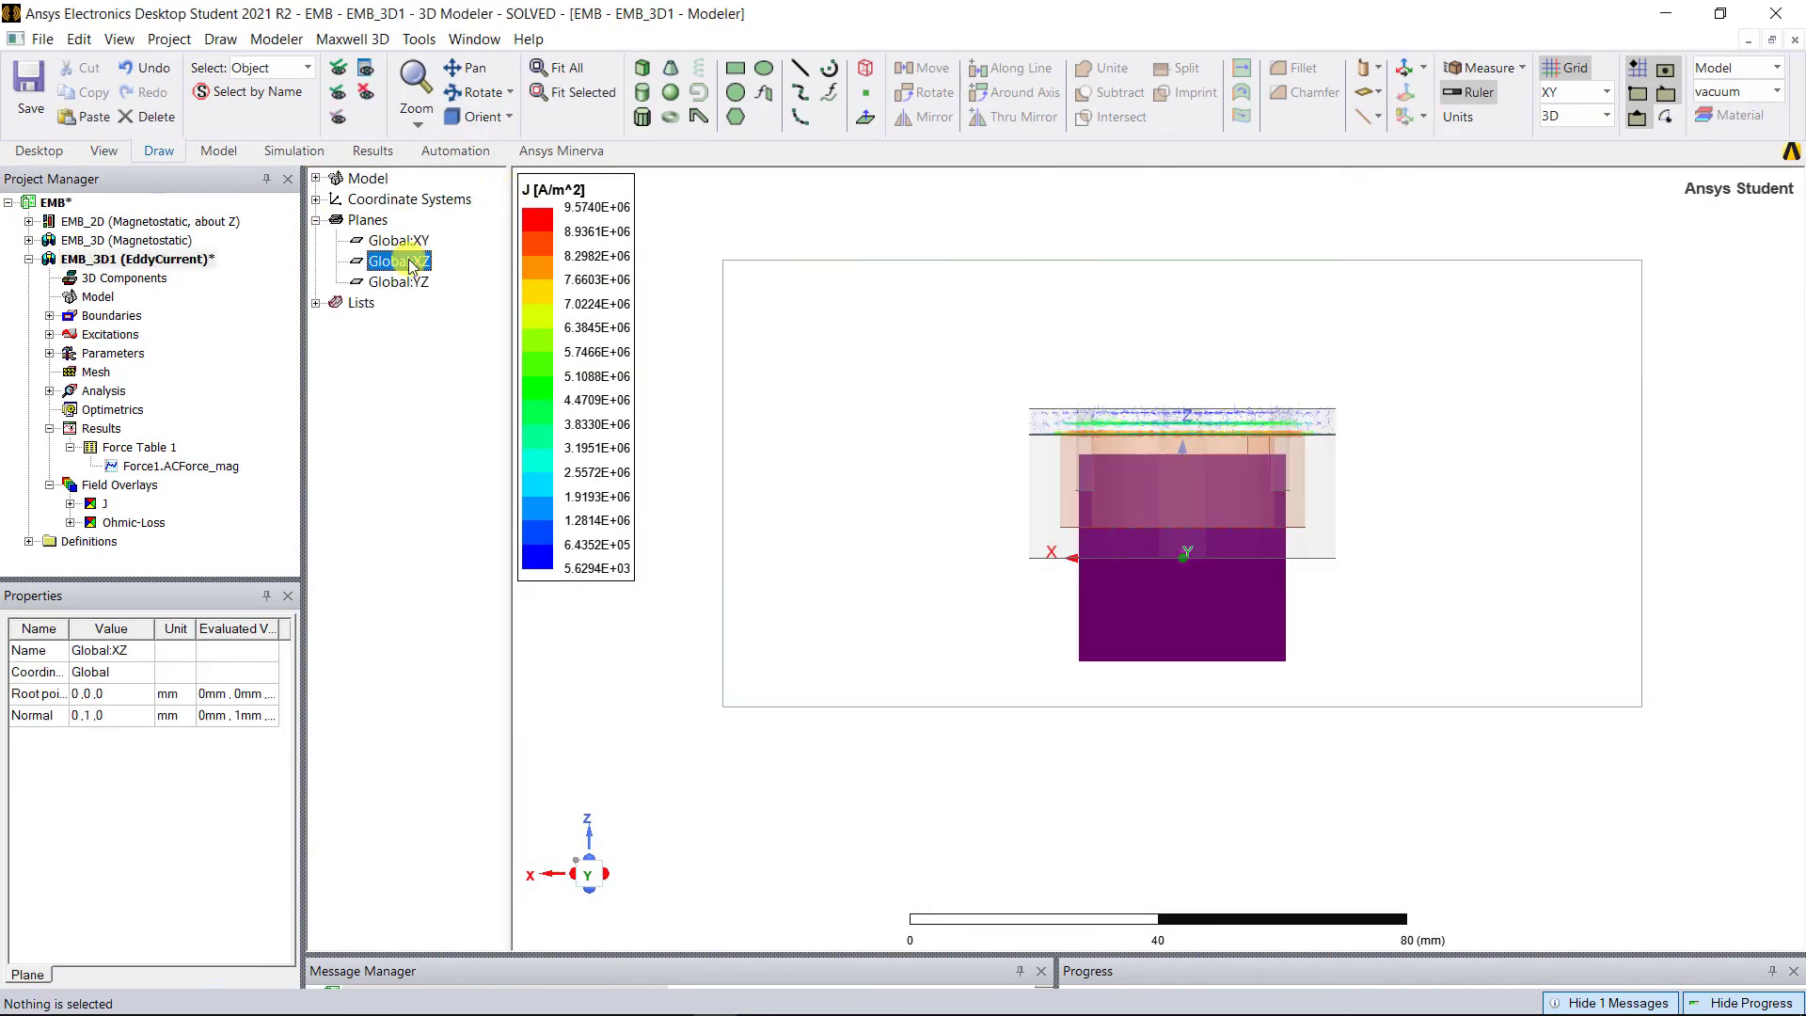
Create a Mag_B flux density field overlay on the Global:XZ plane
right_click(111, 484)
mouse_move(235, 489)
mouse_move(471, 512)
click(681, 512)
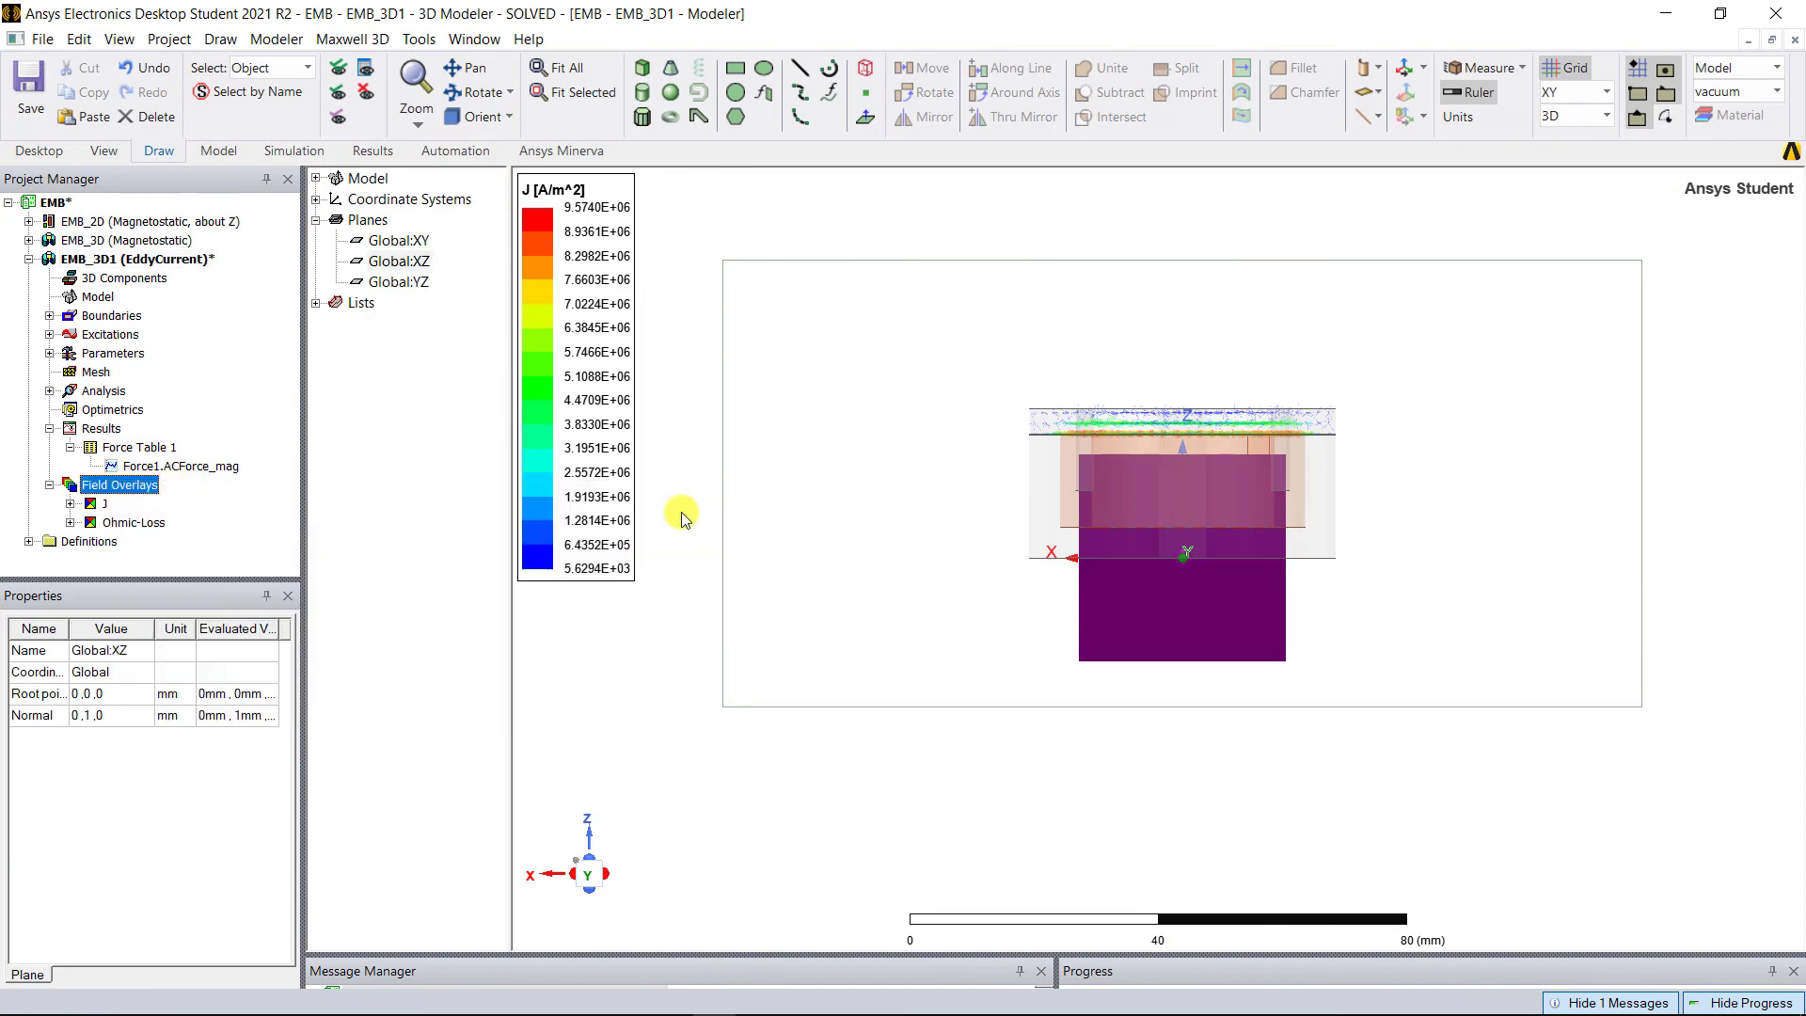
click(835, 717)
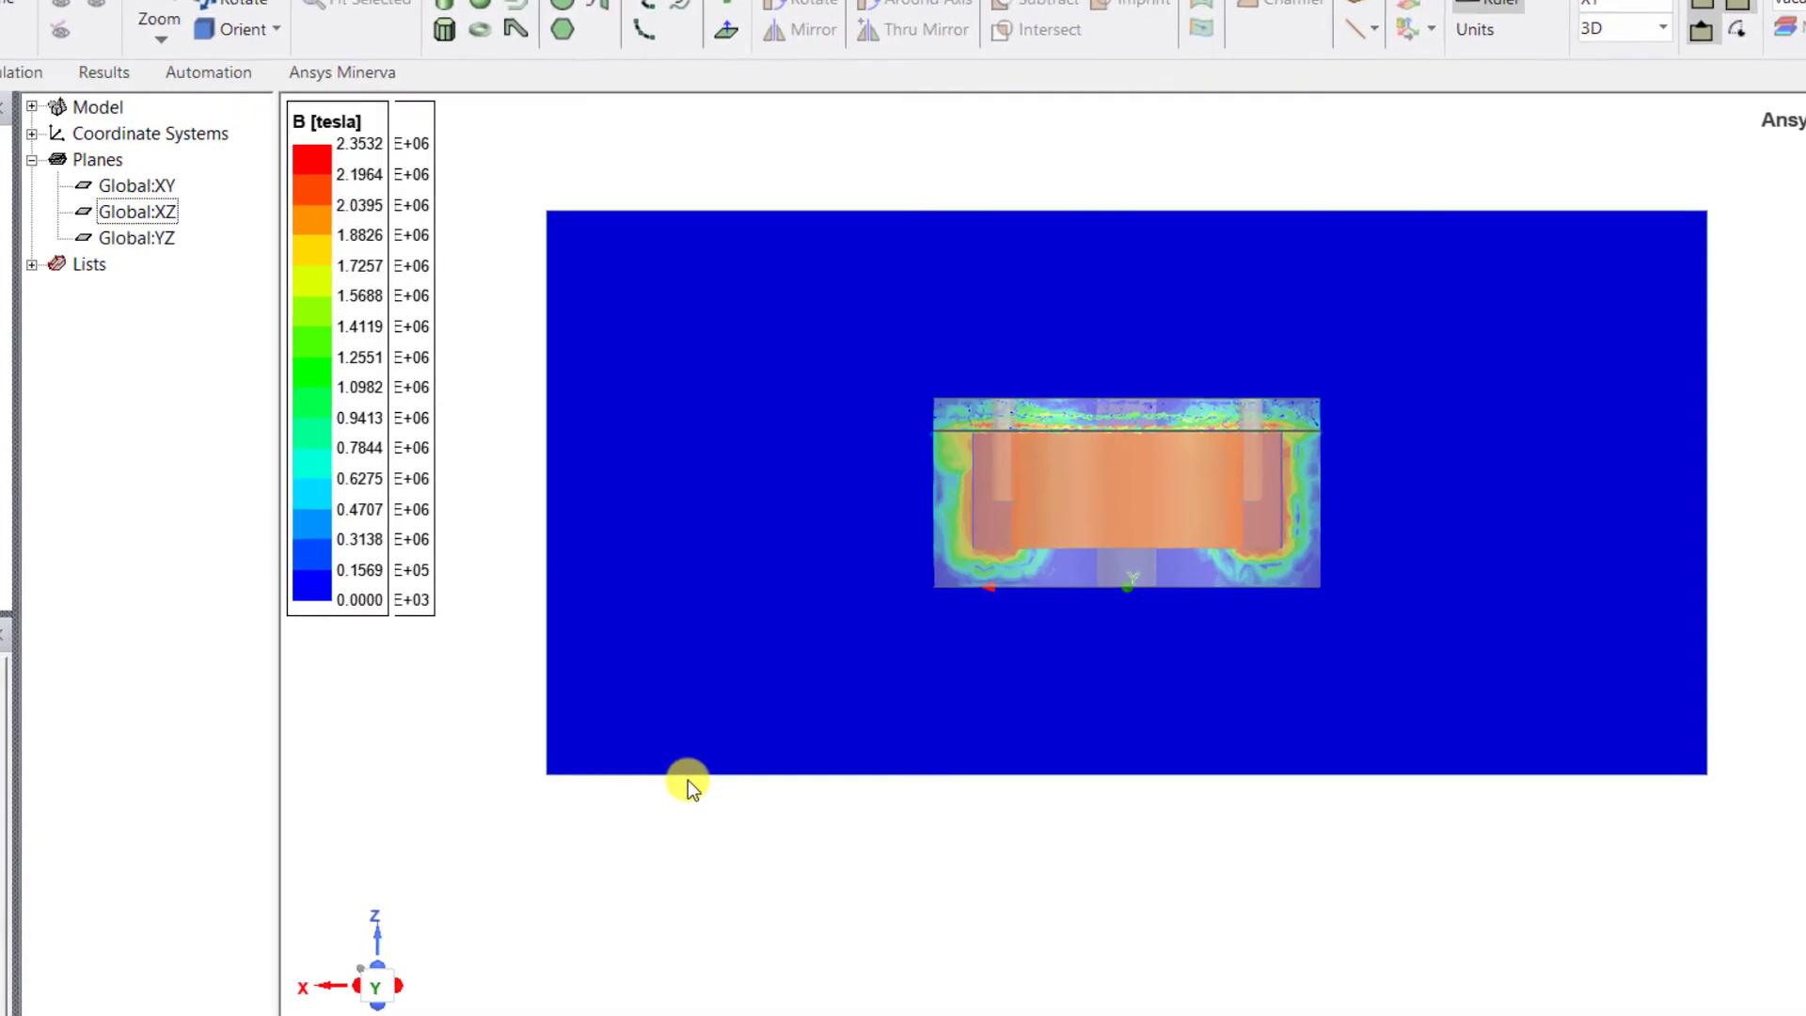